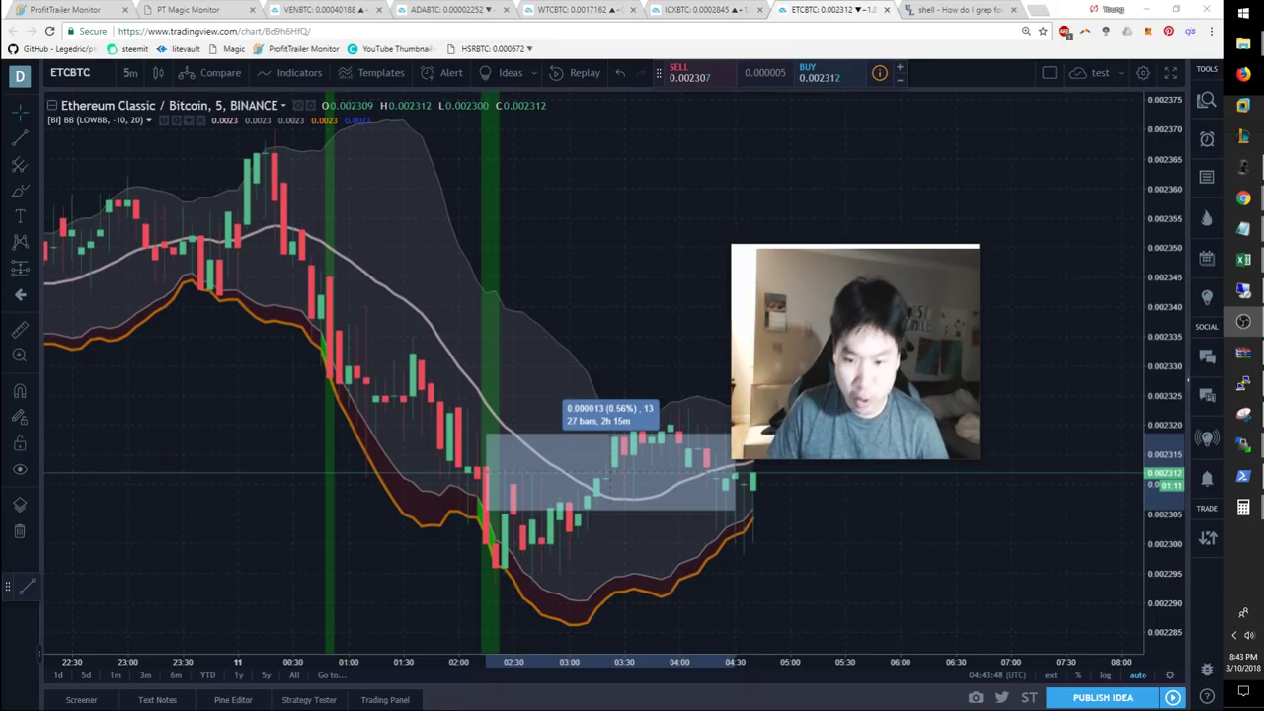
# - Open the Sales Log in ProfitTrailer Monitor and highlight the VENBTC stop-loss sale dated 11.03.2018
pyautogui.click(67, 10)
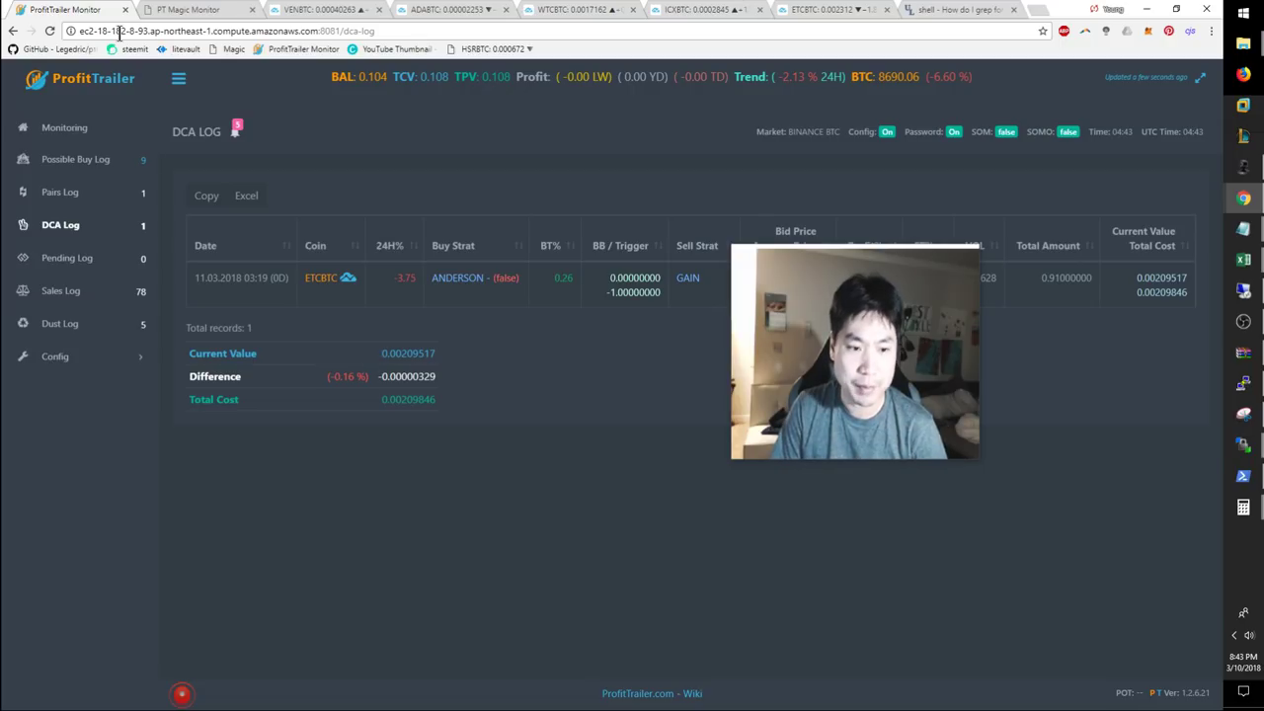
pyautogui.click(103, 295)
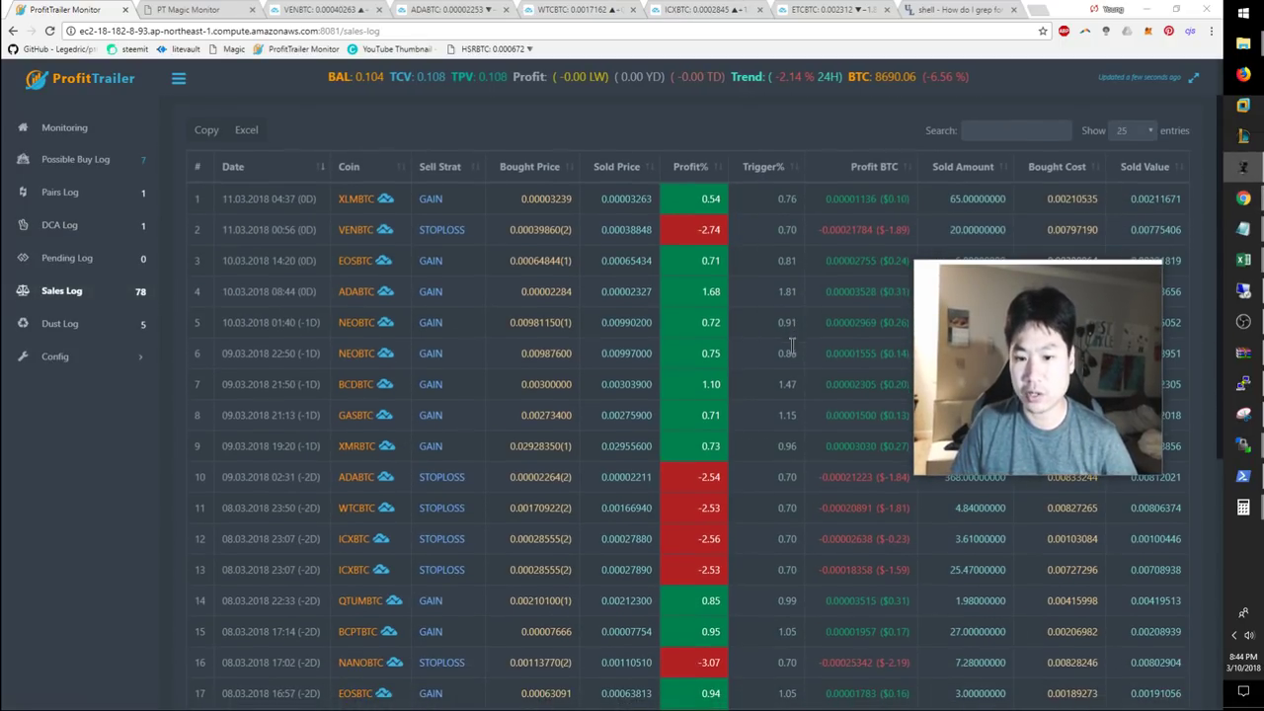
pyautogui.scroll(-3, 807, 343)
pyautogui.moveTo(838, 340); pyautogui.dragTo(218, 272)
pyautogui.scroll(3, 492, 290)
pyautogui.moveTo(806, 228); pyautogui.dragTo(188, 235)
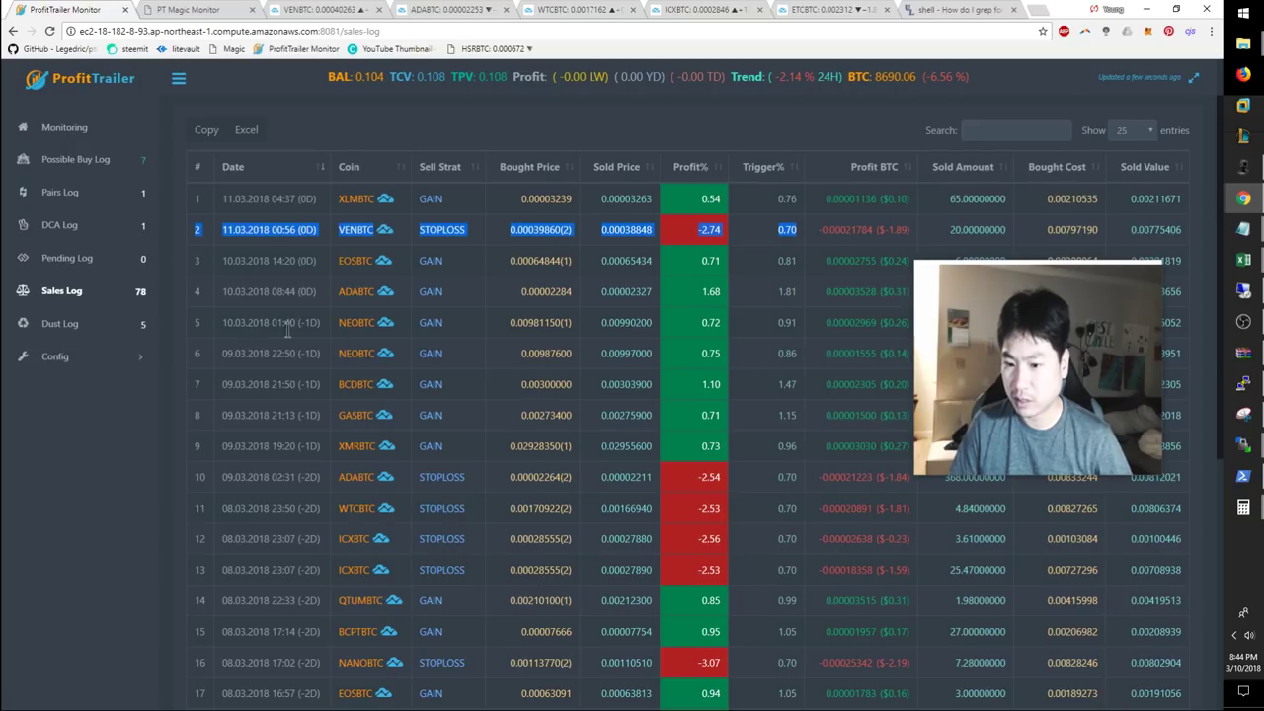
# - Review the second page of the Sales Log for gains and stop-loss sales from earlier days
pyautogui.scroll(-5, 658, 359)
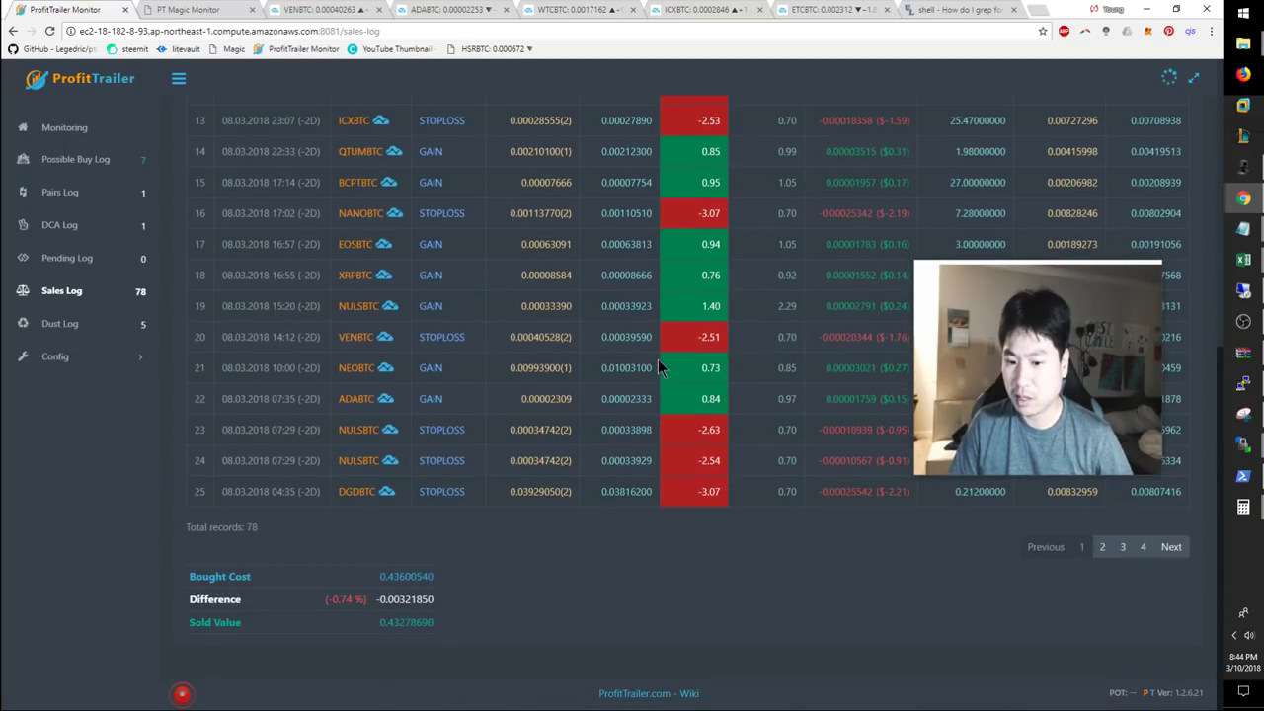
pyautogui.click(1099, 549)
pyautogui.scroll(5, 884, 512)
pyautogui.scroll(1, 884, 513)
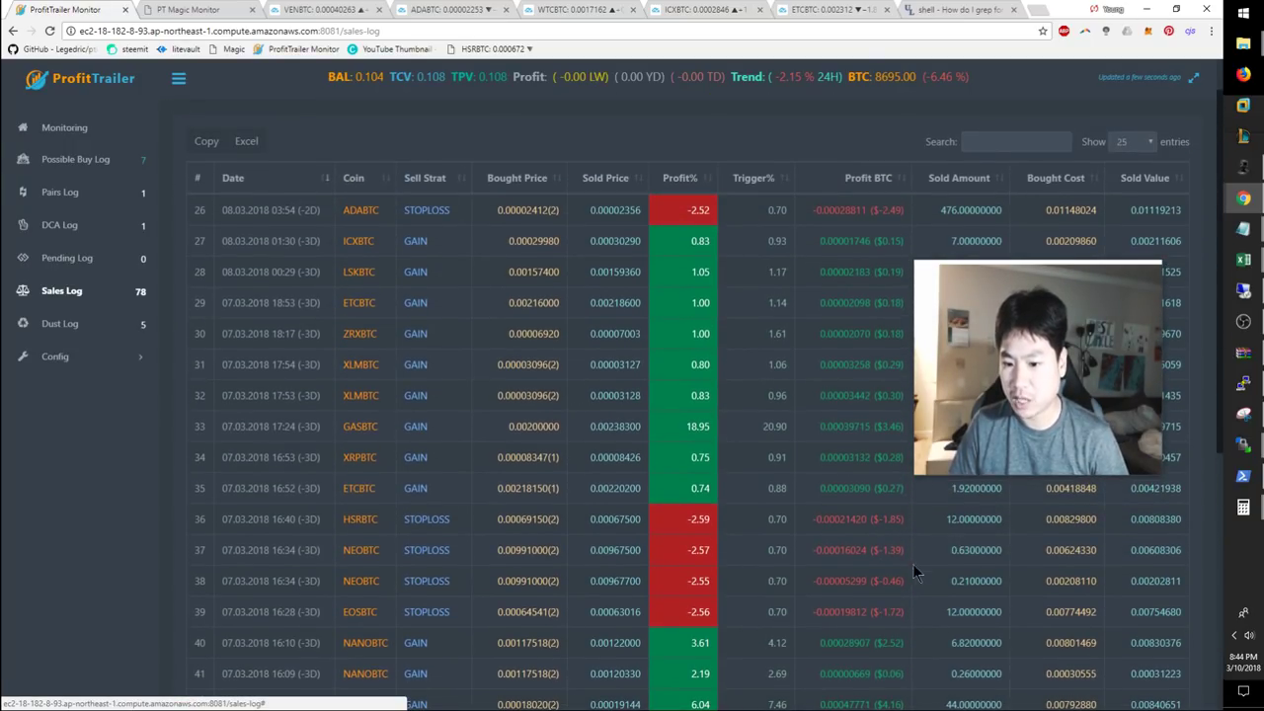
pyautogui.moveTo(926, 608); pyautogui.dragTo(855, 553)
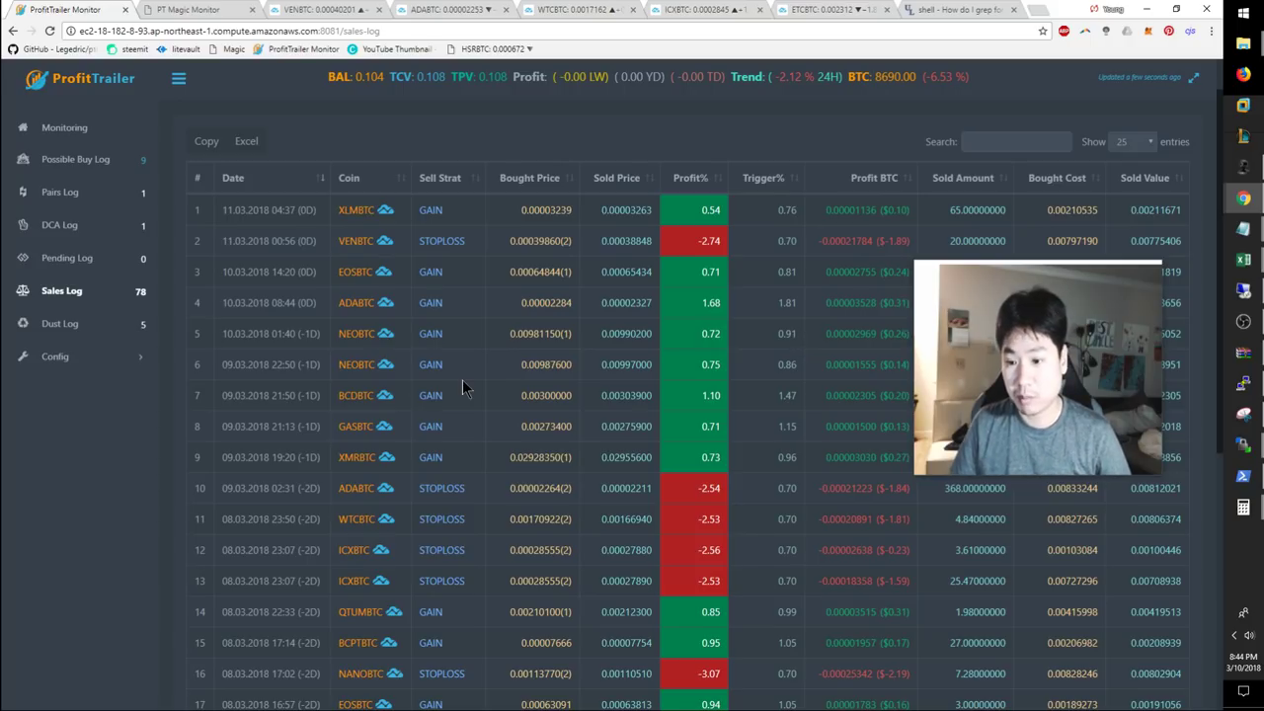
# - Switch to PT Magic's Market Trends and sort the markets by their 15-minute, 24-hour and 1-hour exchange changes for comparison
pyautogui.click(190, 9)
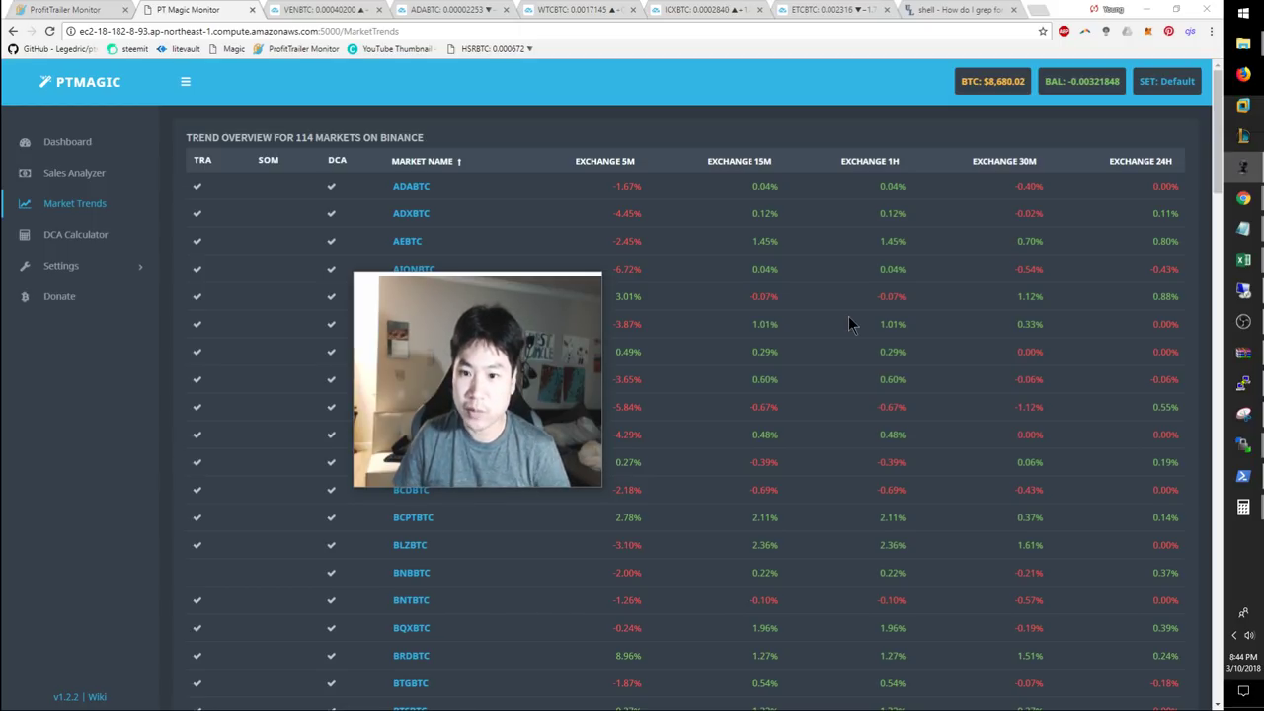
pyautogui.click(736, 163)
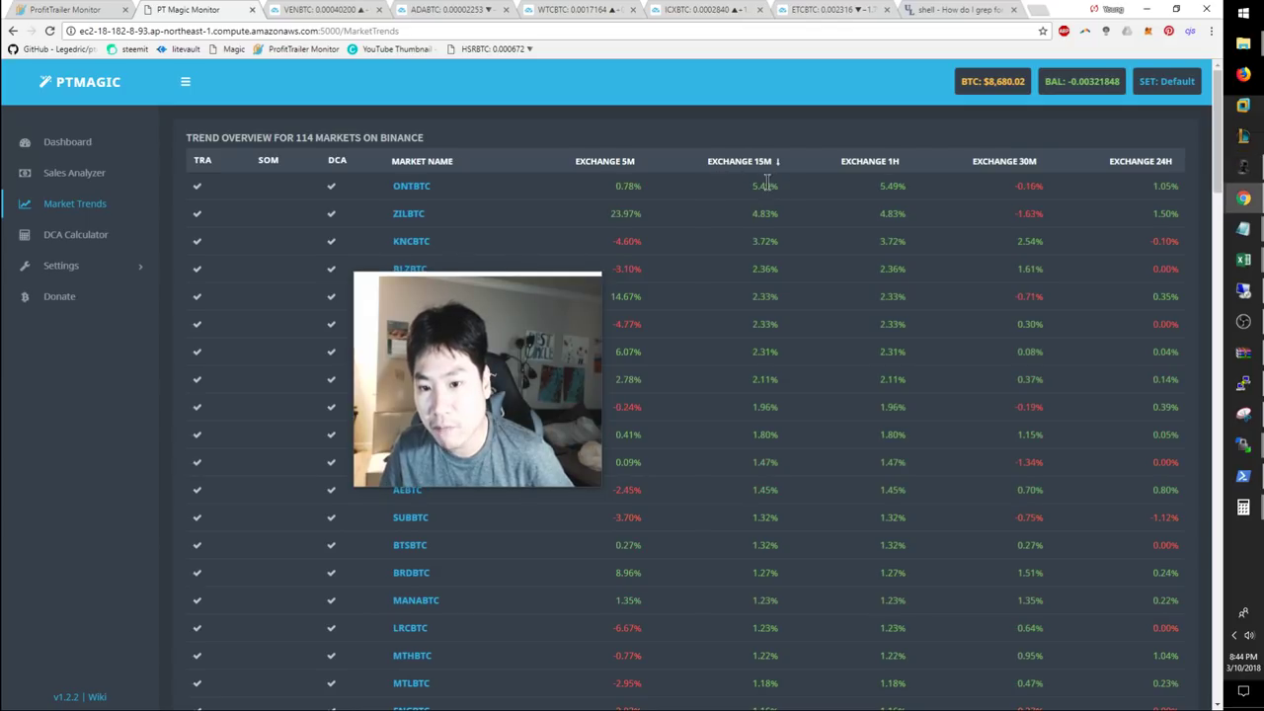
pyautogui.click(773, 168)
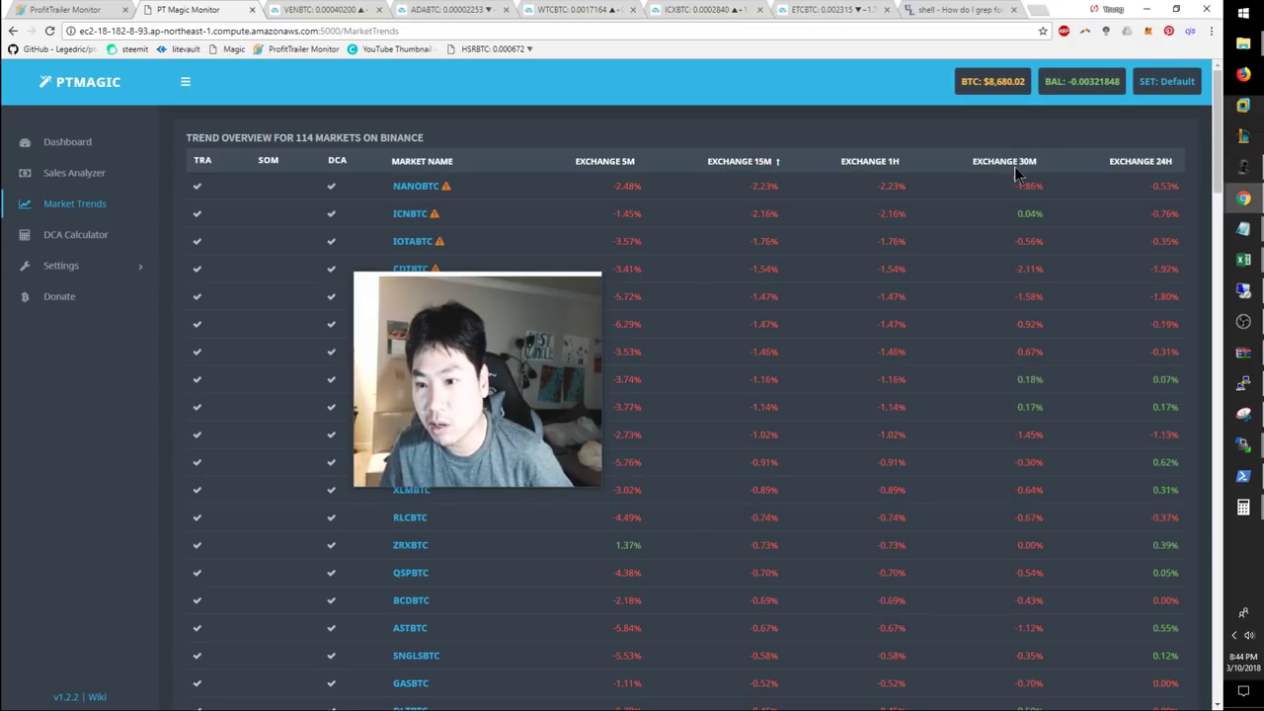
pyautogui.click(1155, 166)
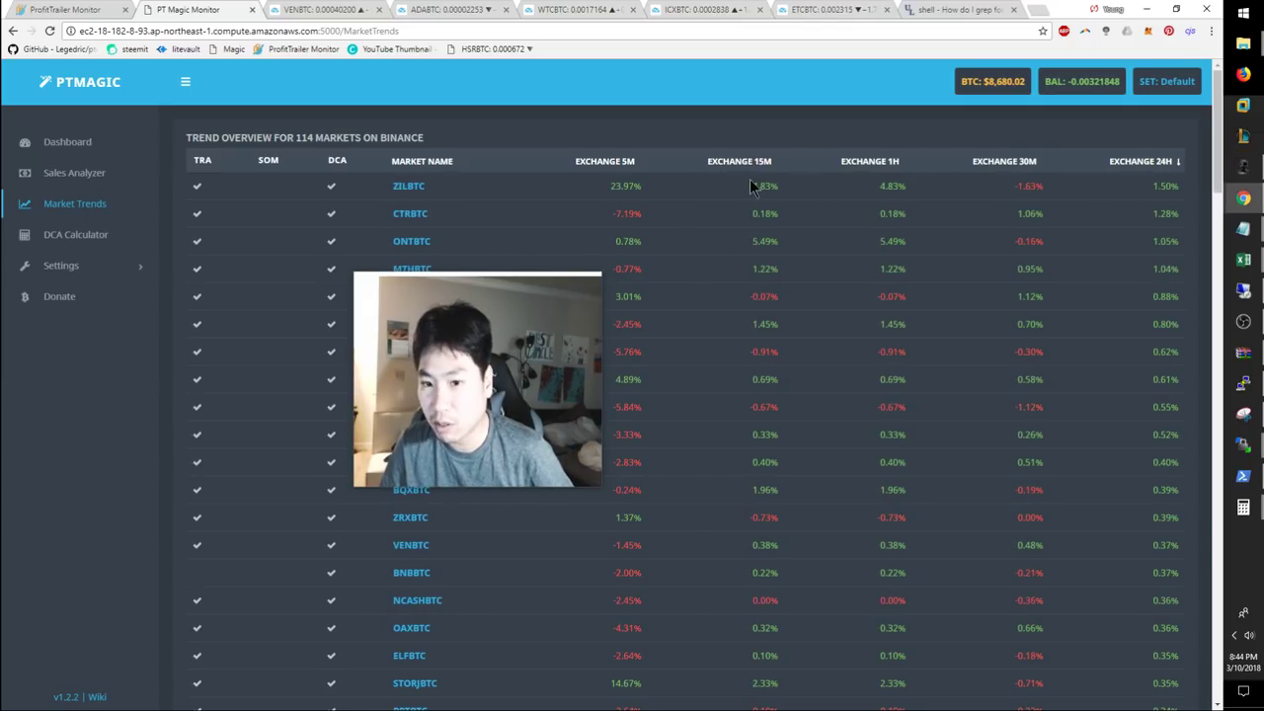
pyautogui.click(857, 164)
pyautogui.click(860, 164)
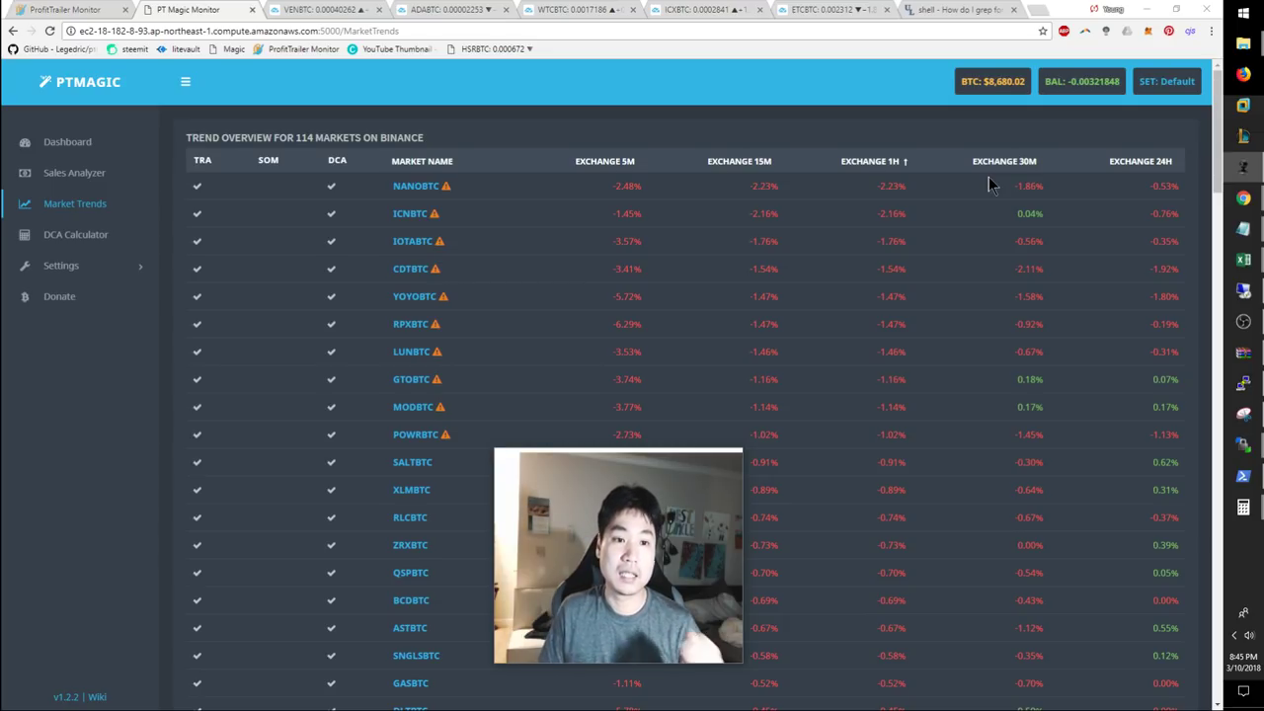
# - Open the Legedric/ptmagic repository on GitHub in a new browser tab and view the issue "all trends look off - using Binance"
pyautogui.click(1037, 11)
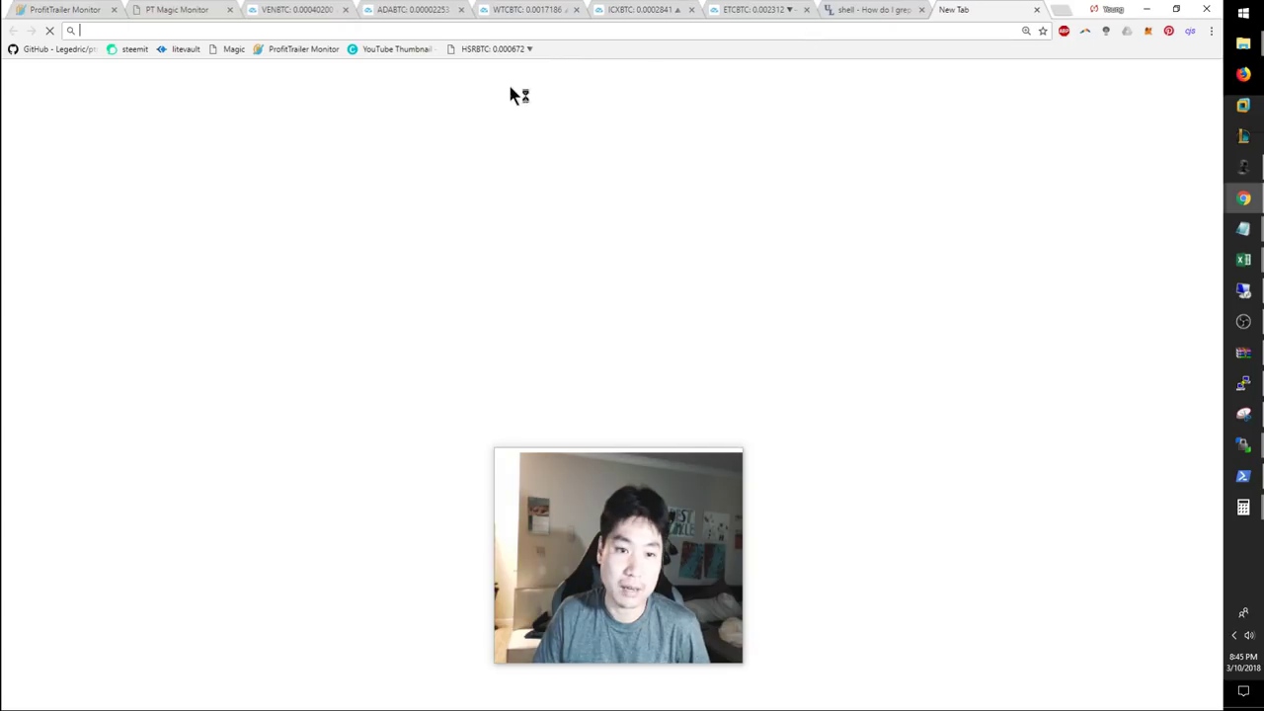
pyautogui.click(44, 50)
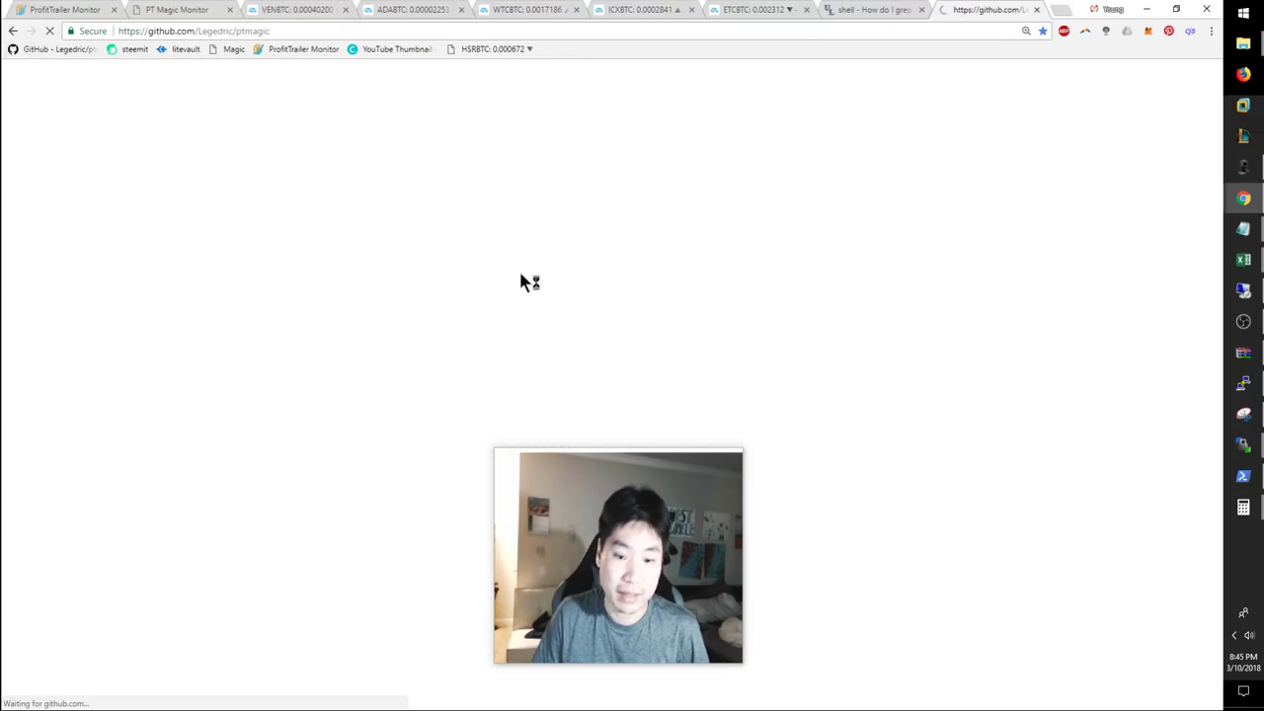
pyautogui.click(336, 163)
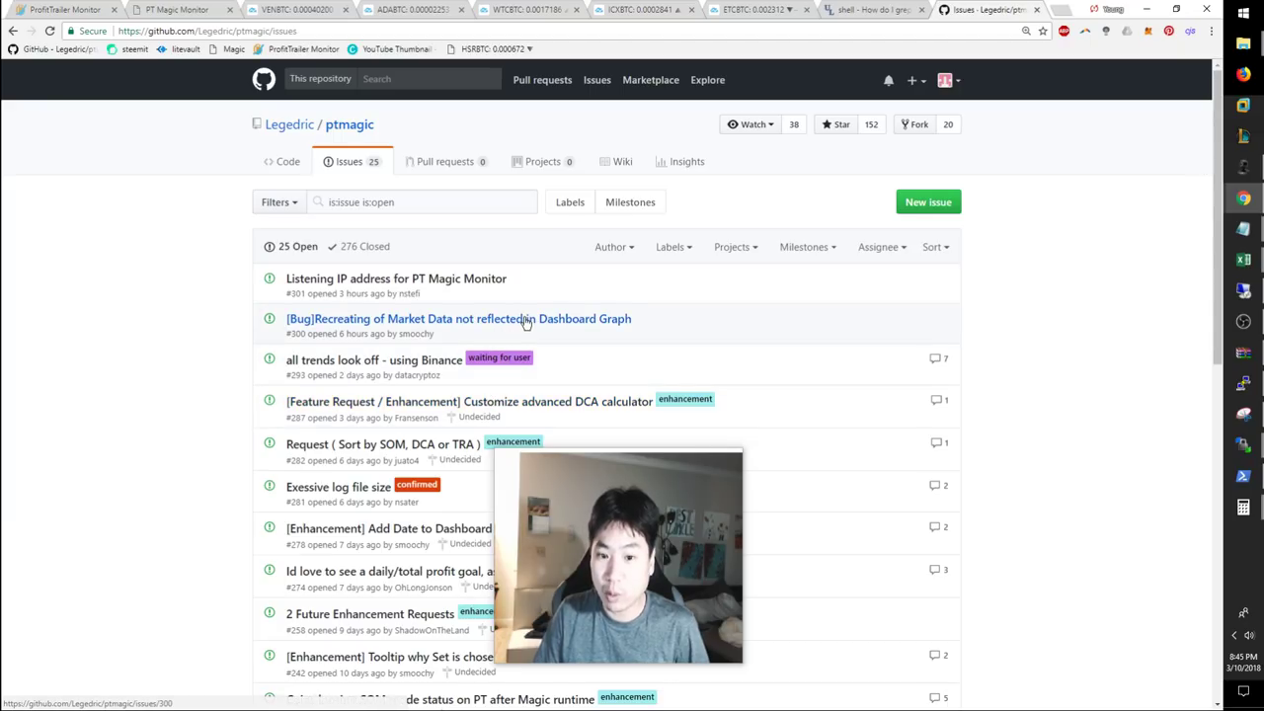
pyautogui.click(418, 361)
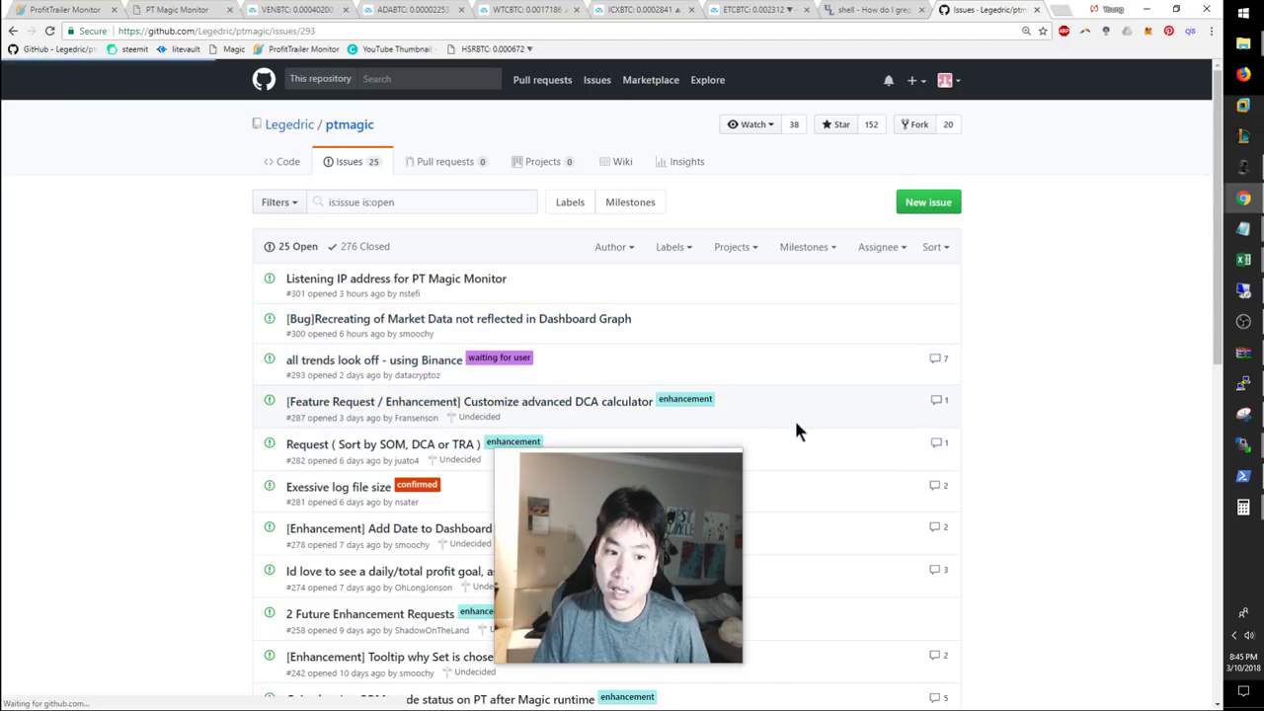
# - Read the issue thread down to the last comment about recreating market data, and return to the open issues list
pyautogui.scroll(-20, 747, 443)
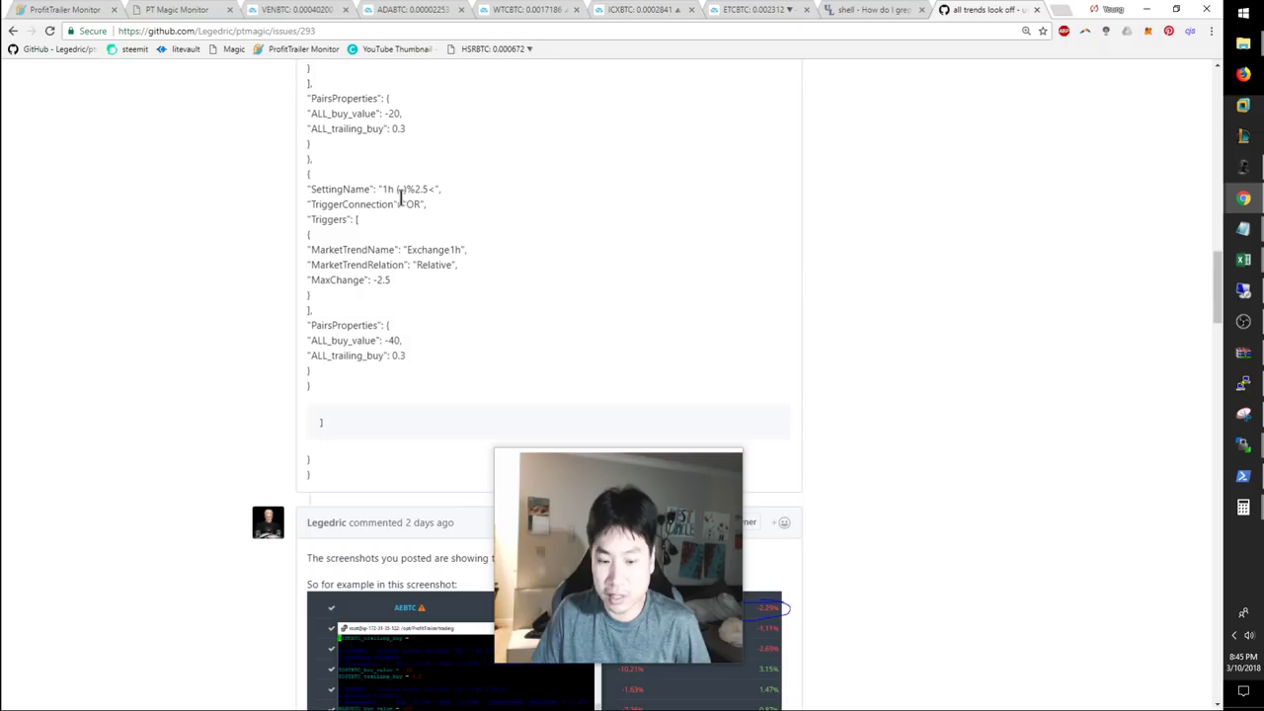
pyautogui.scroll(-3, 470, 282)
pyautogui.scroll(-7, 448, 366)
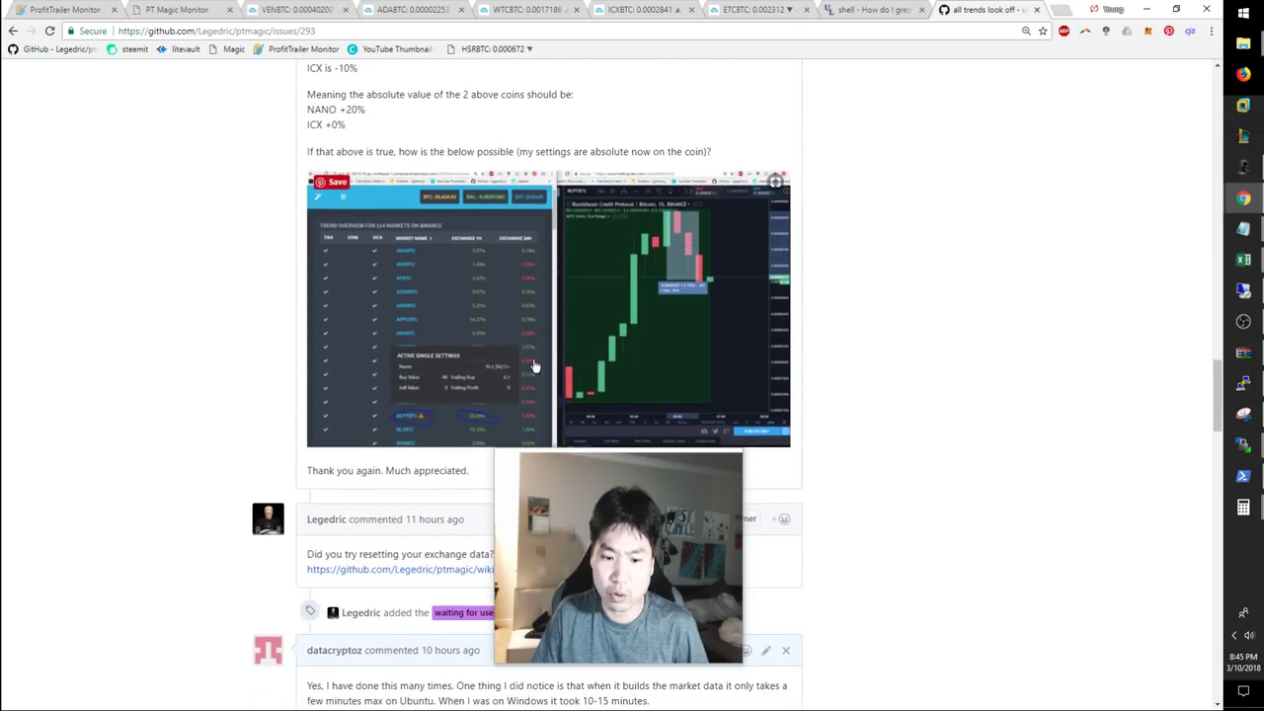
pyautogui.scroll(-15, 620, 385)
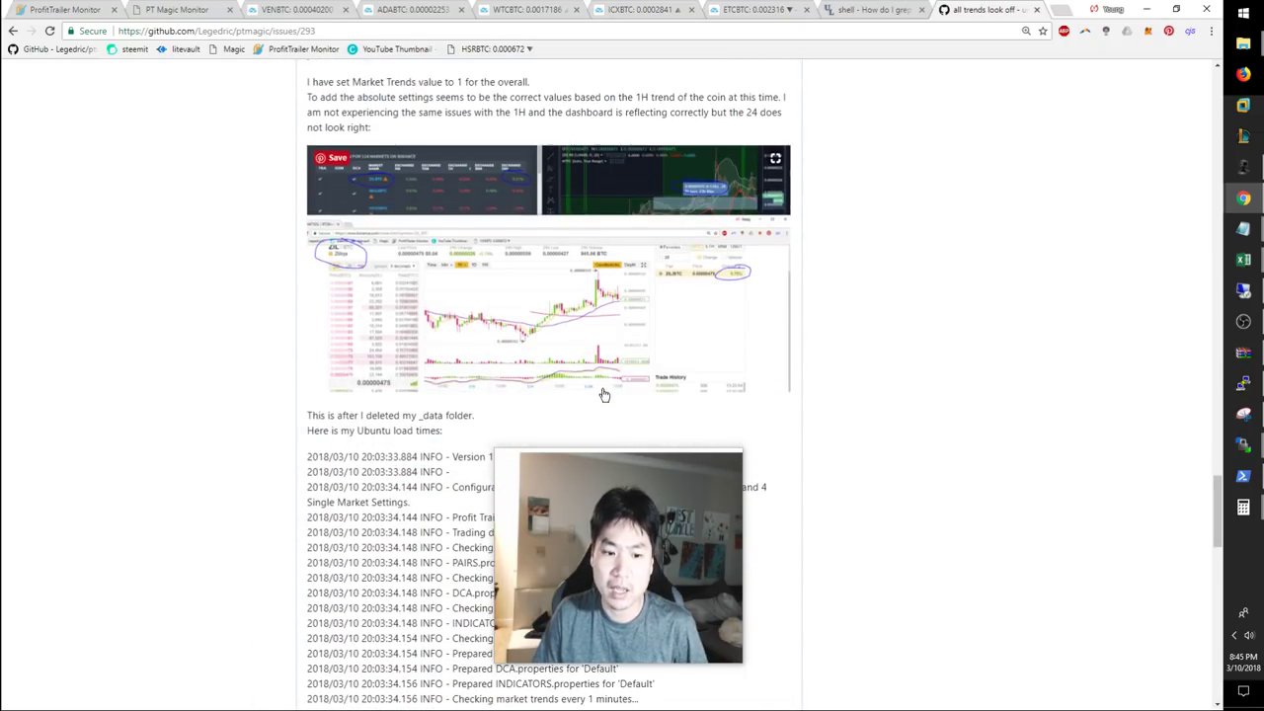
pyautogui.scroll(-10, 595, 395)
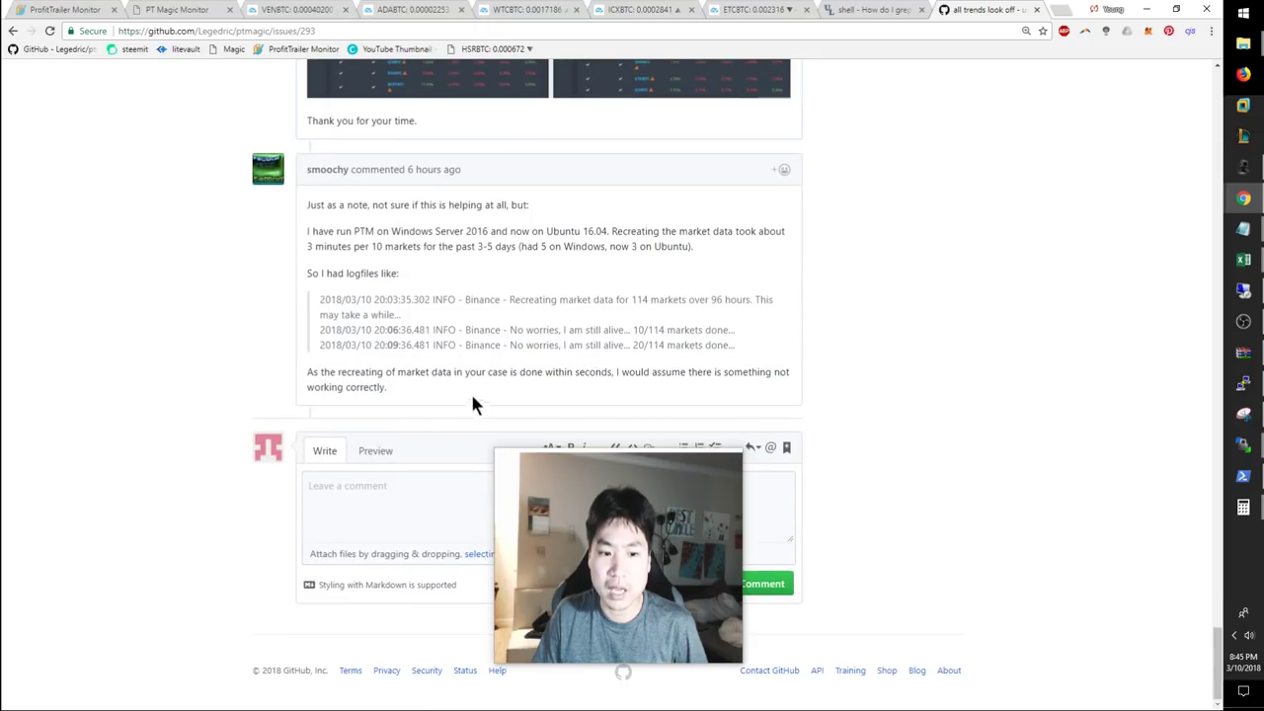
pyautogui.moveTo(470, 395); pyautogui.dragTo(300, 225)
pyautogui.click(439, 316)
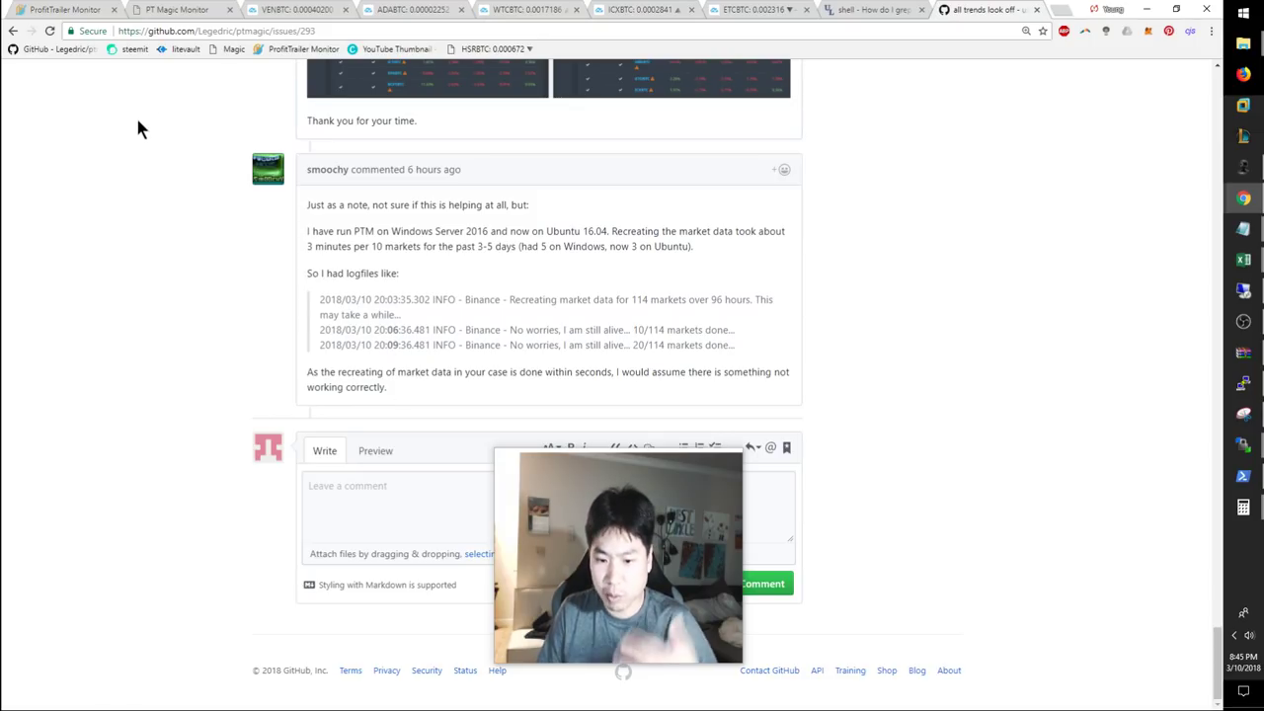
pyautogui.click(13, 30)
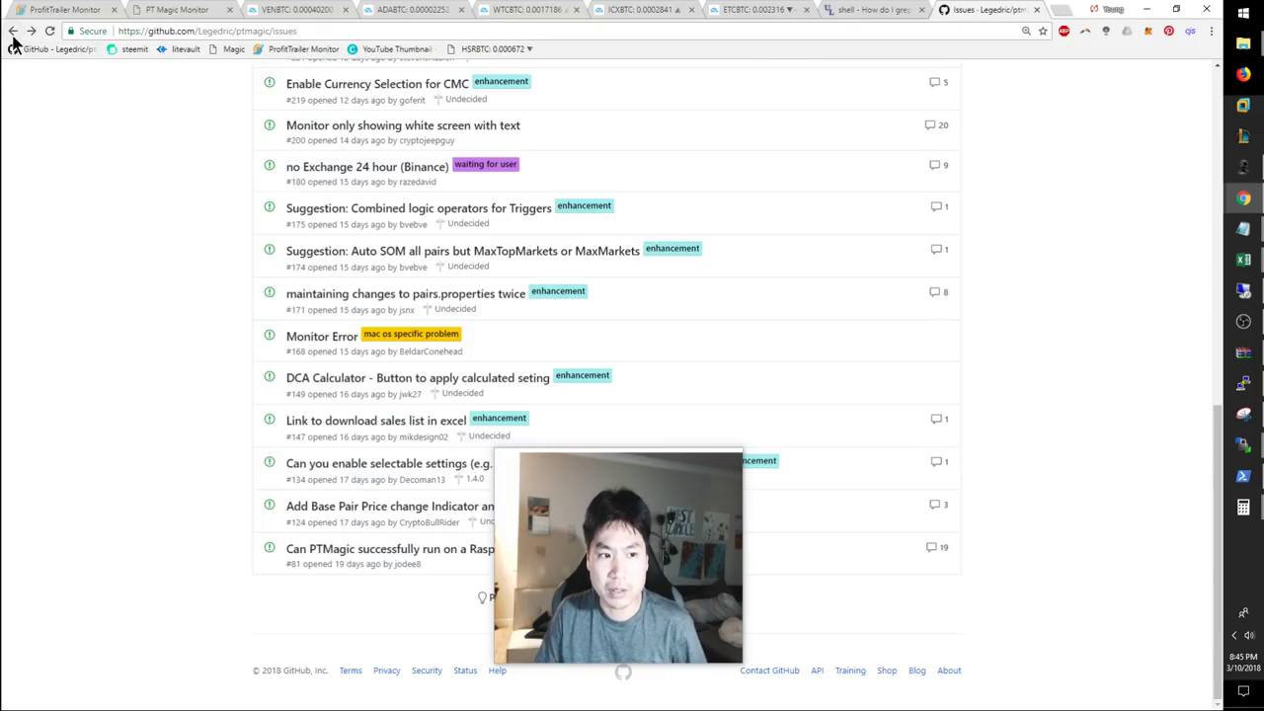
pyautogui.scroll(10, 409, 203)
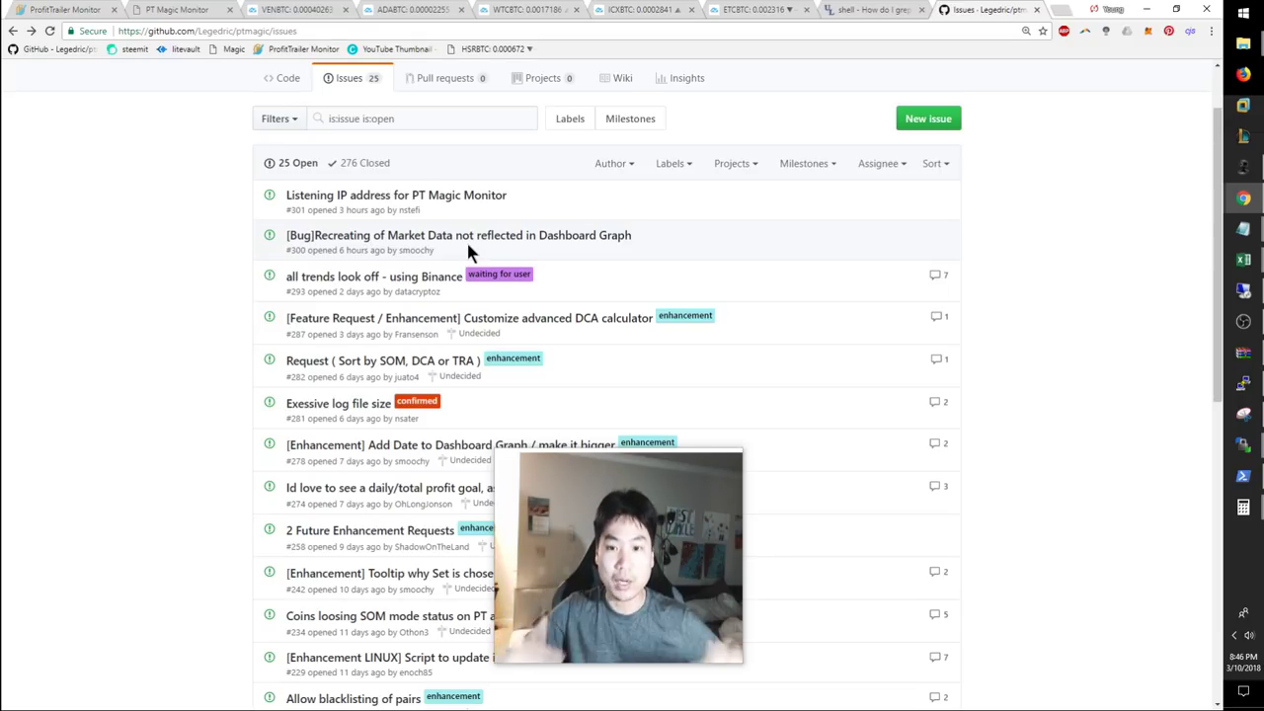
# - Return to PT Magic's Market Trends and sort the markets by the 5-minute exchange change, highest first
pyautogui.click(200, 11)
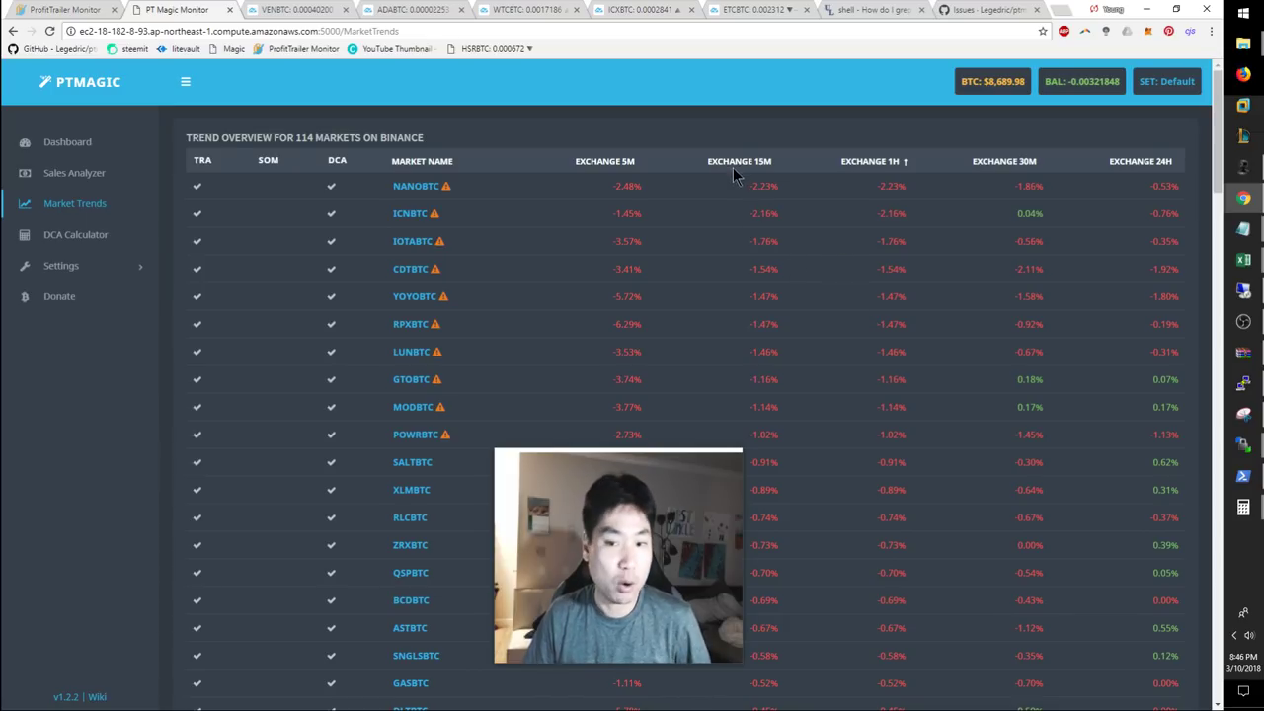
pyautogui.click(613, 161)
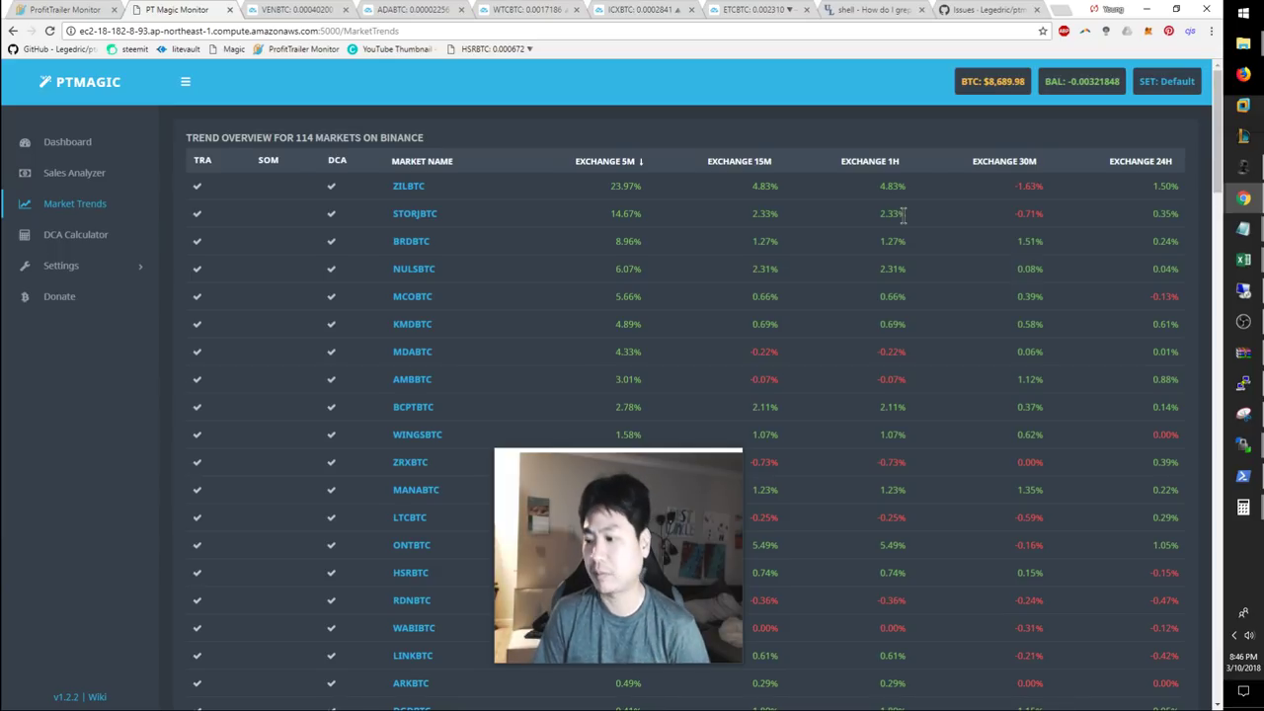
# - Go back to ProfitTrailer's Sales Log and view the TradingView chart for the VENBTC stop-loss sale
pyautogui.click(65, 10)
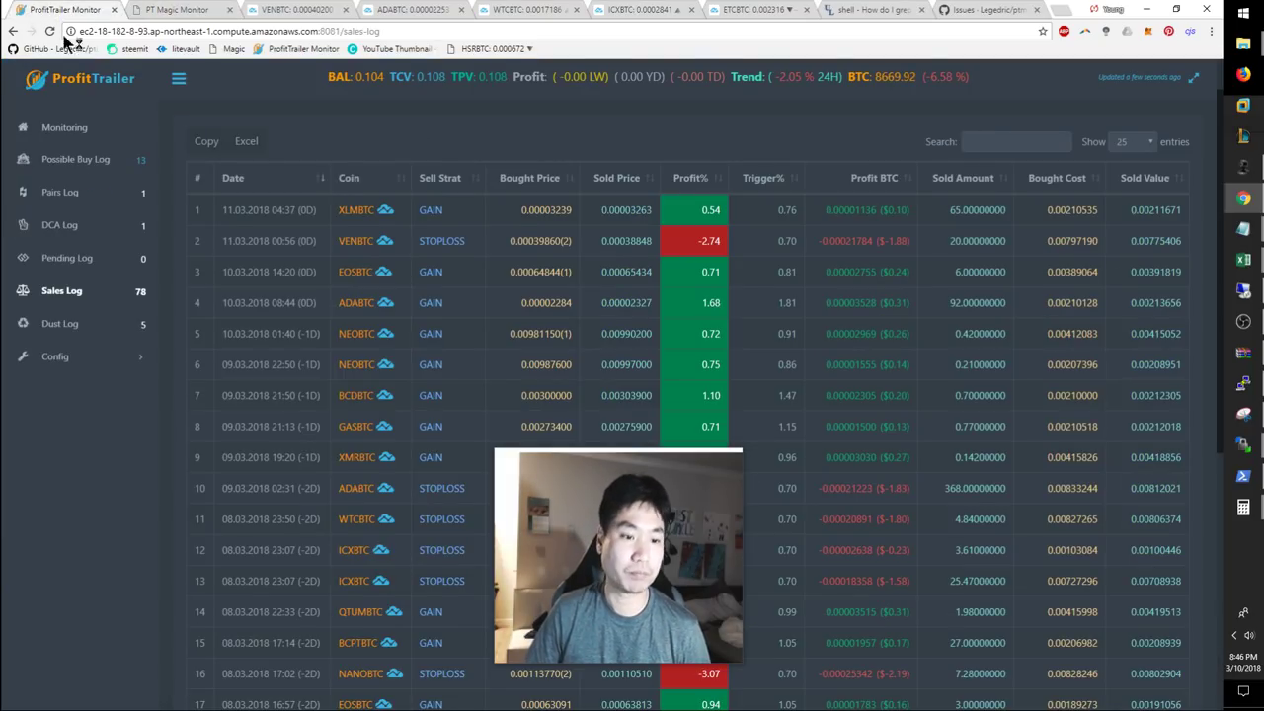
pyautogui.moveTo(678, 534); pyautogui.dragTo(1011, 382)
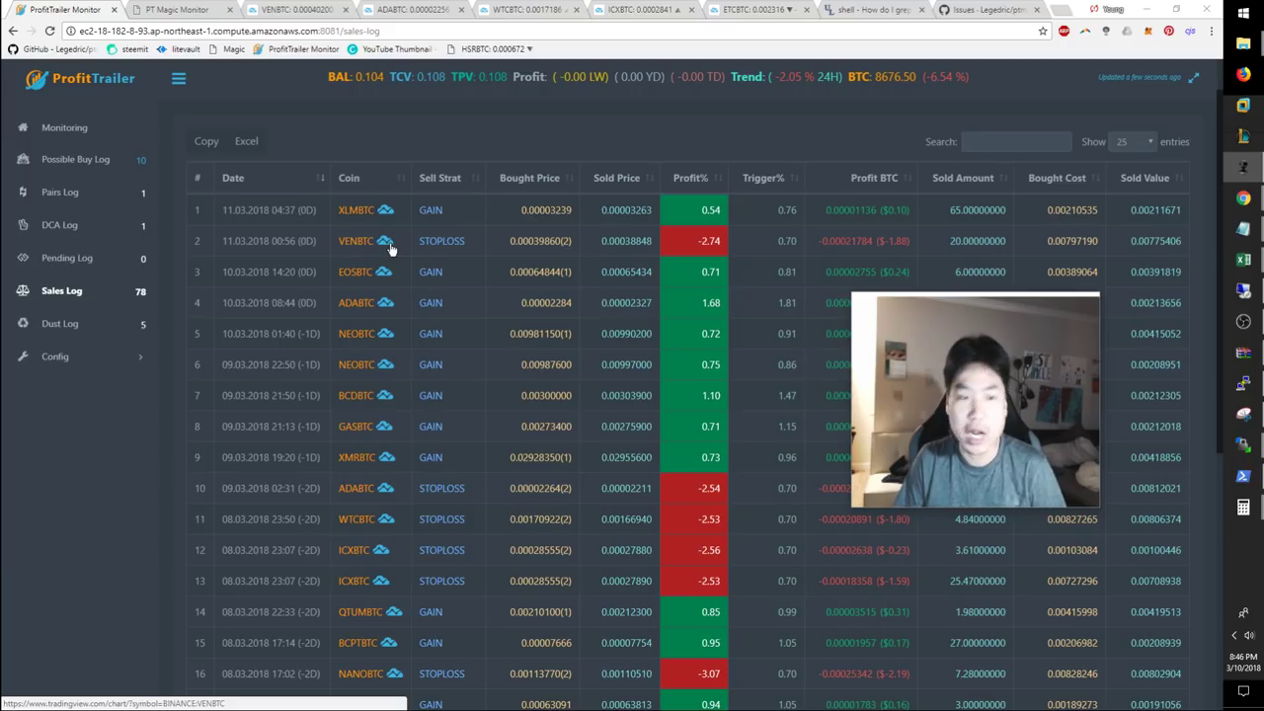
pyautogui.click(385, 241)
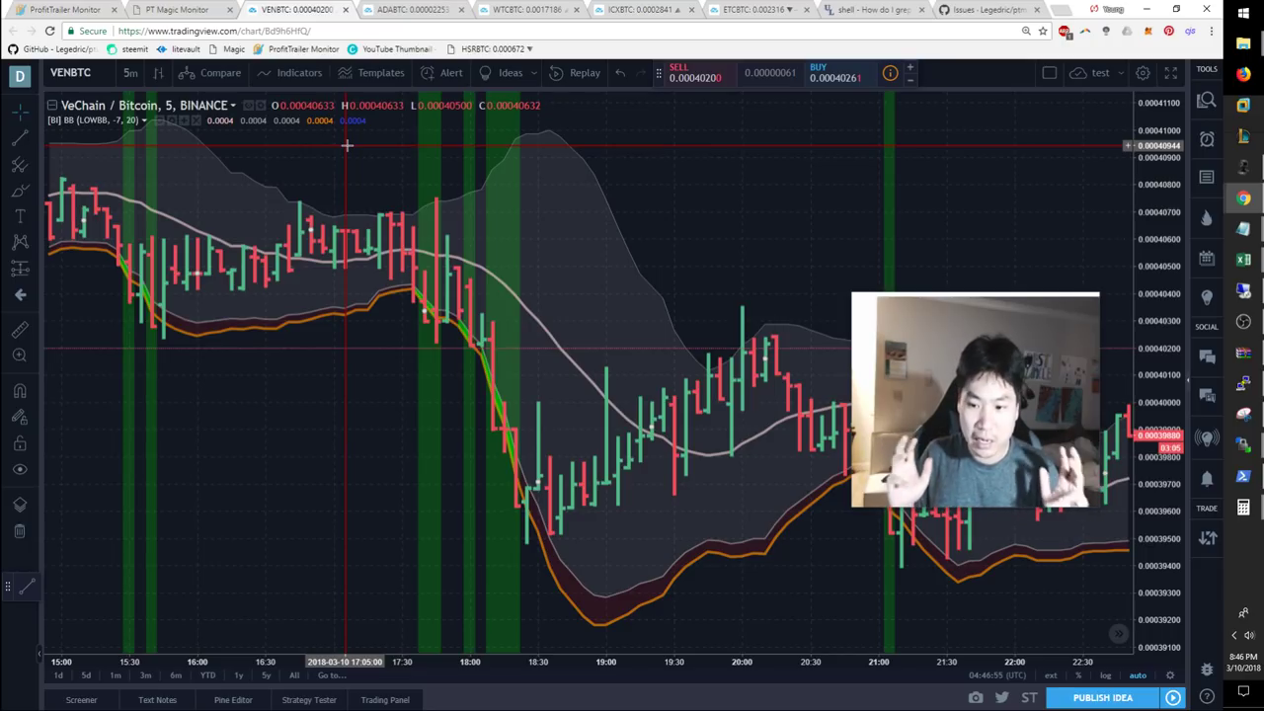
# - Bring up the PuTTY session in the ProfitTrailer logs folder and examine the buy orders in abc.log in a maximized WinSCP editor
pyautogui.click(1243, 382)
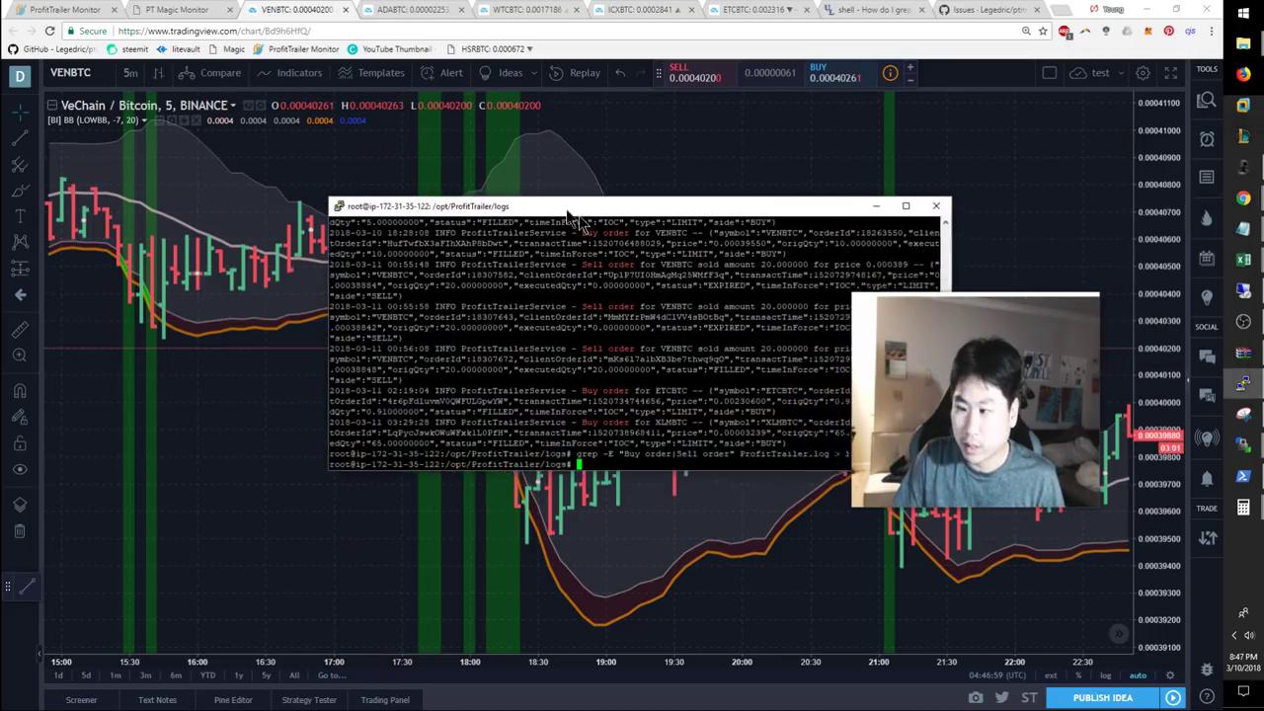
pyautogui.press('Up')
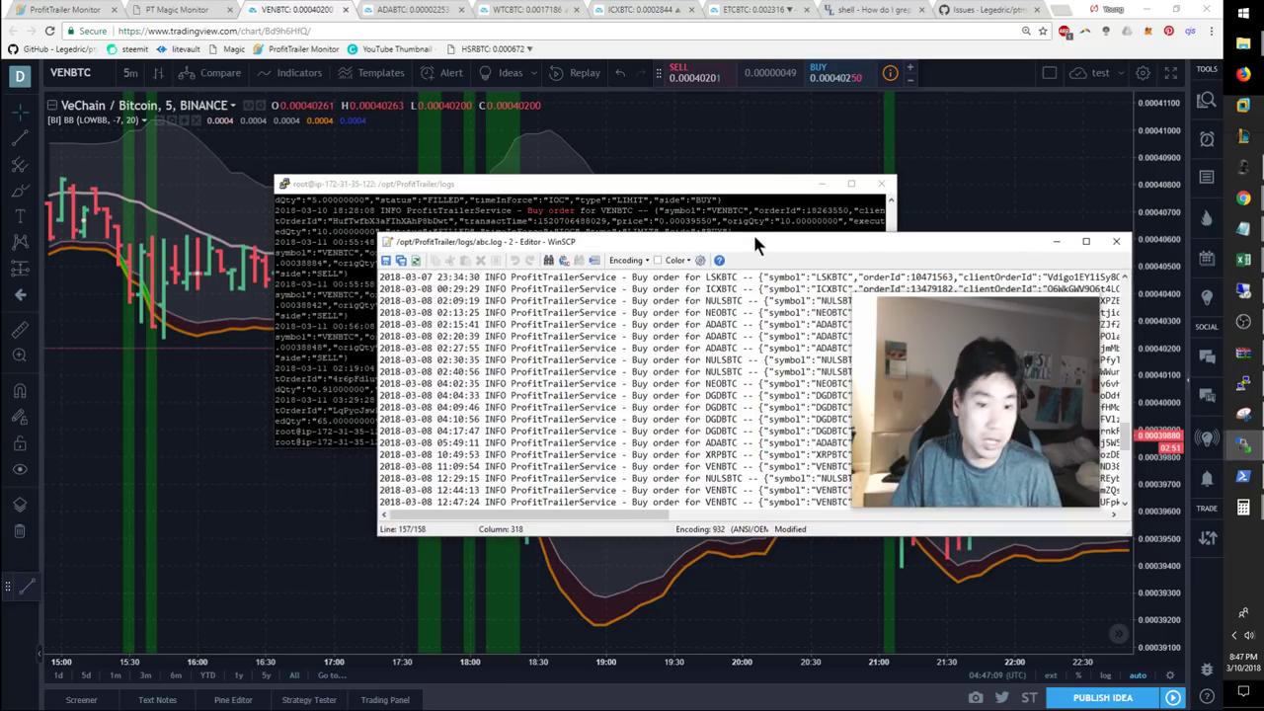
pyautogui.doubleClick(753, 235)
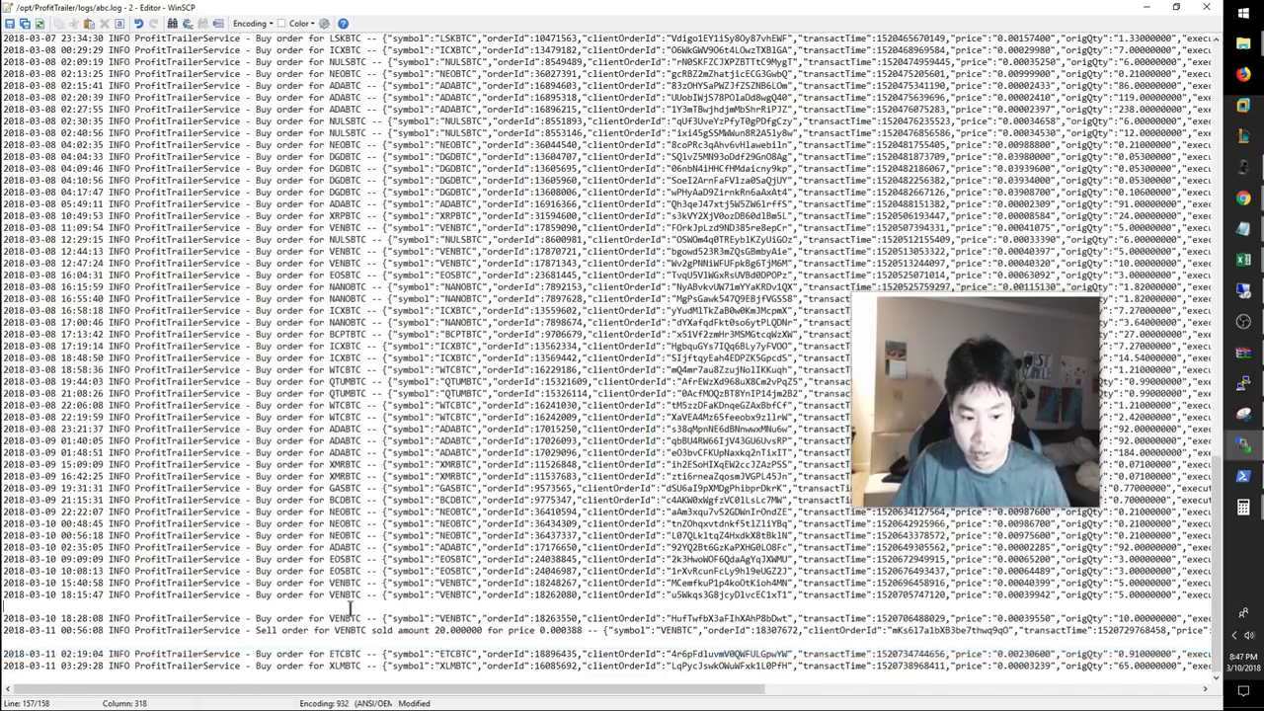
pyautogui.click(352, 609)
pyautogui.scroll(1, 352, 609)
pyautogui.scroll(15, 352, 609)
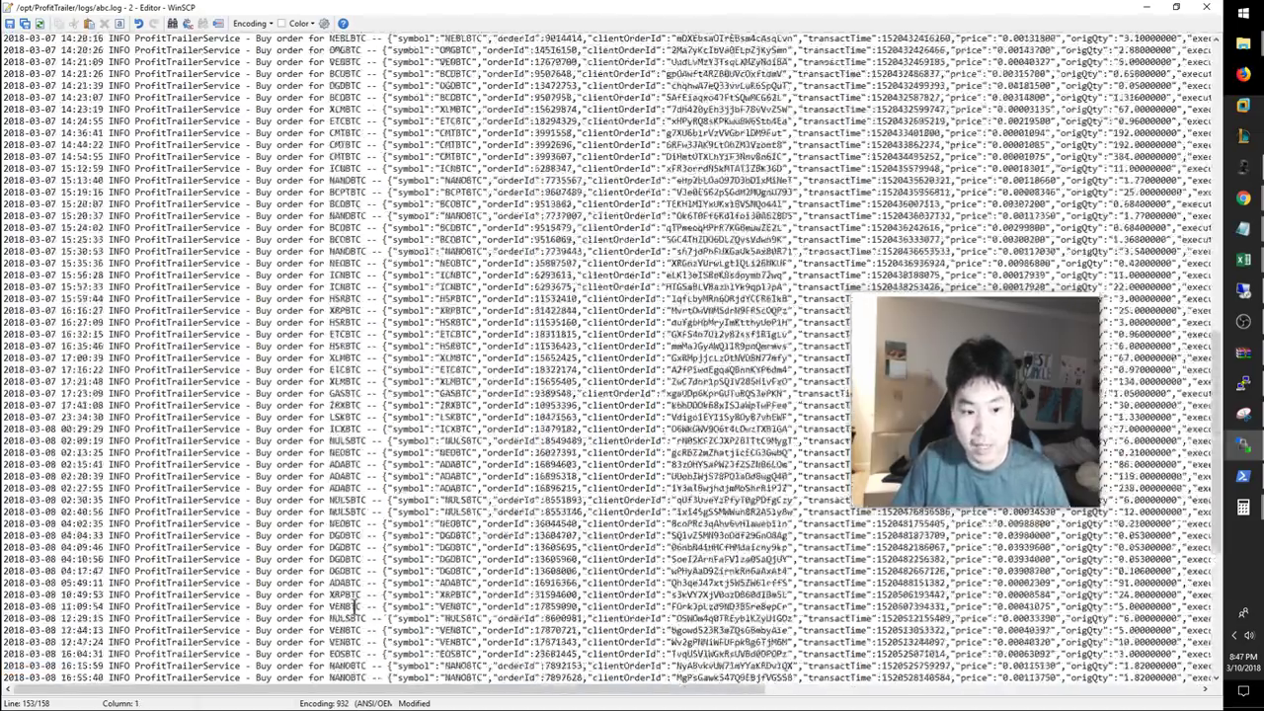
pyautogui.scroll(5, 352, 608)
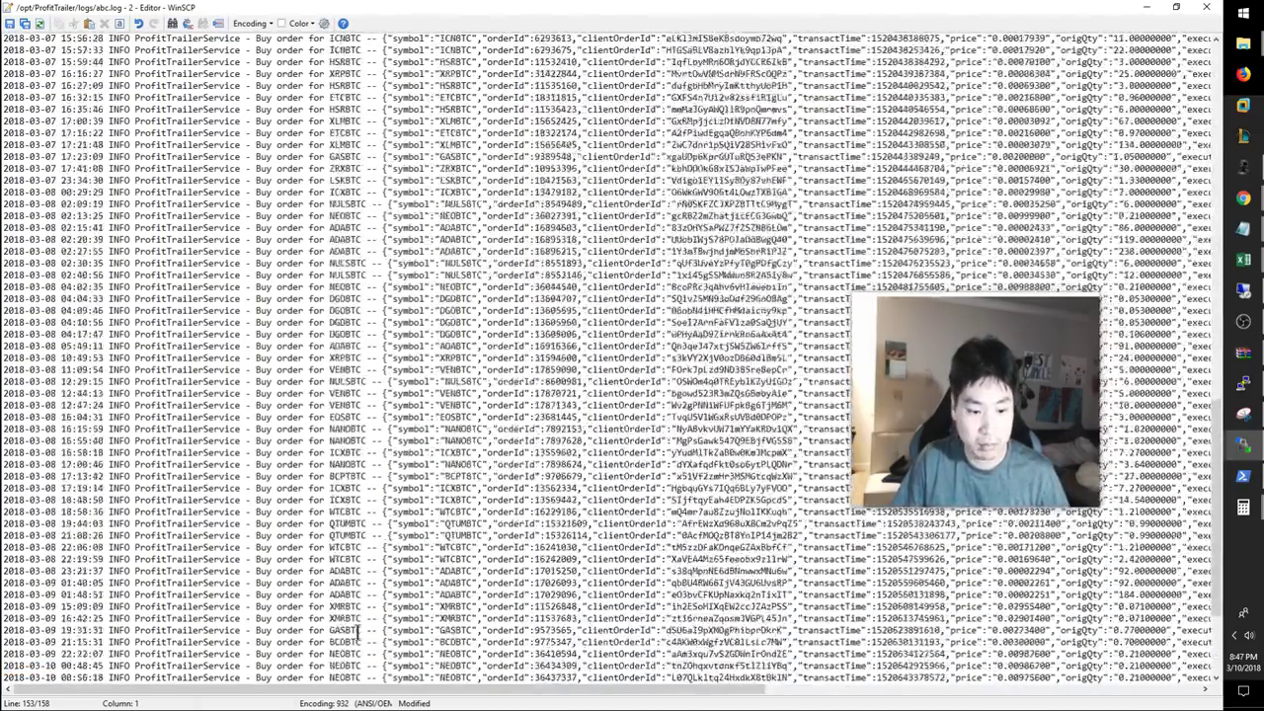
# - Restore the abc.log window and examine the combined buy and sell orders in the Desktop log file in the WinSCP editor
pyautogui.moveTo(302, 5); pyautogui.dragTo(720, 240)
pyautogui.doubleClick(720, 240)
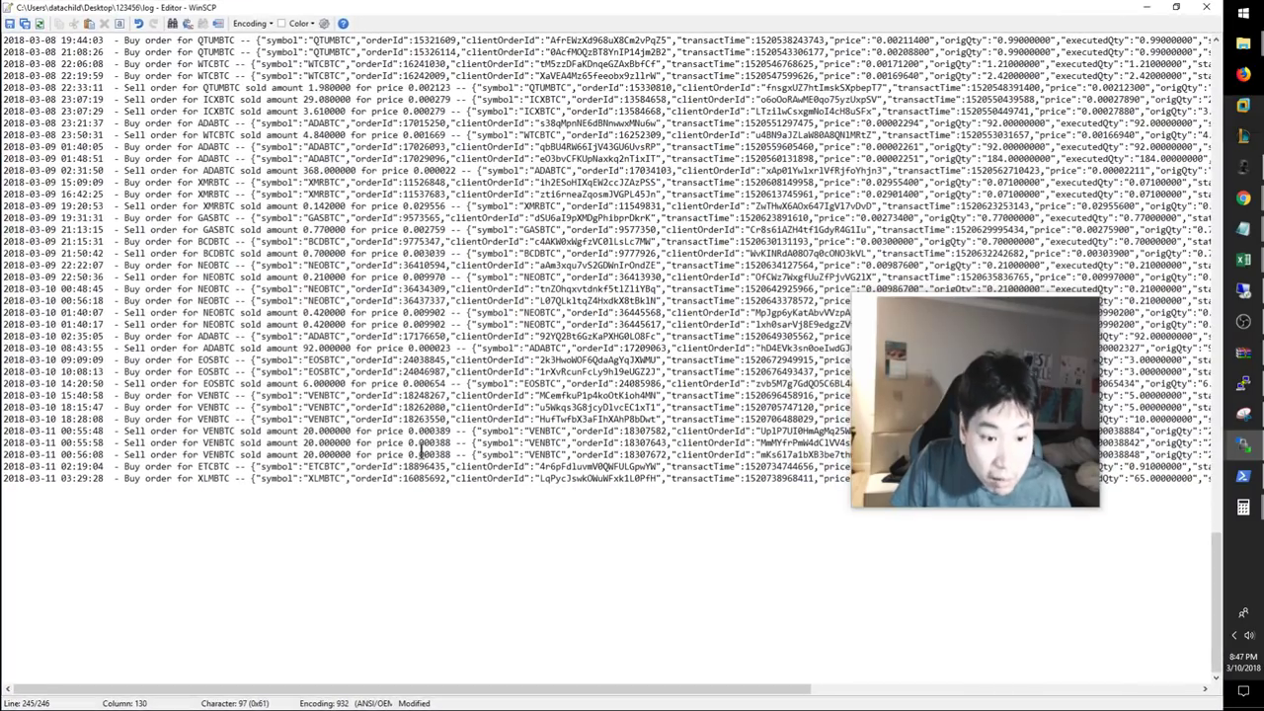
pyautogui.scroll(11, 407, 413)
pyautogui.scroll(3, 407, 434)
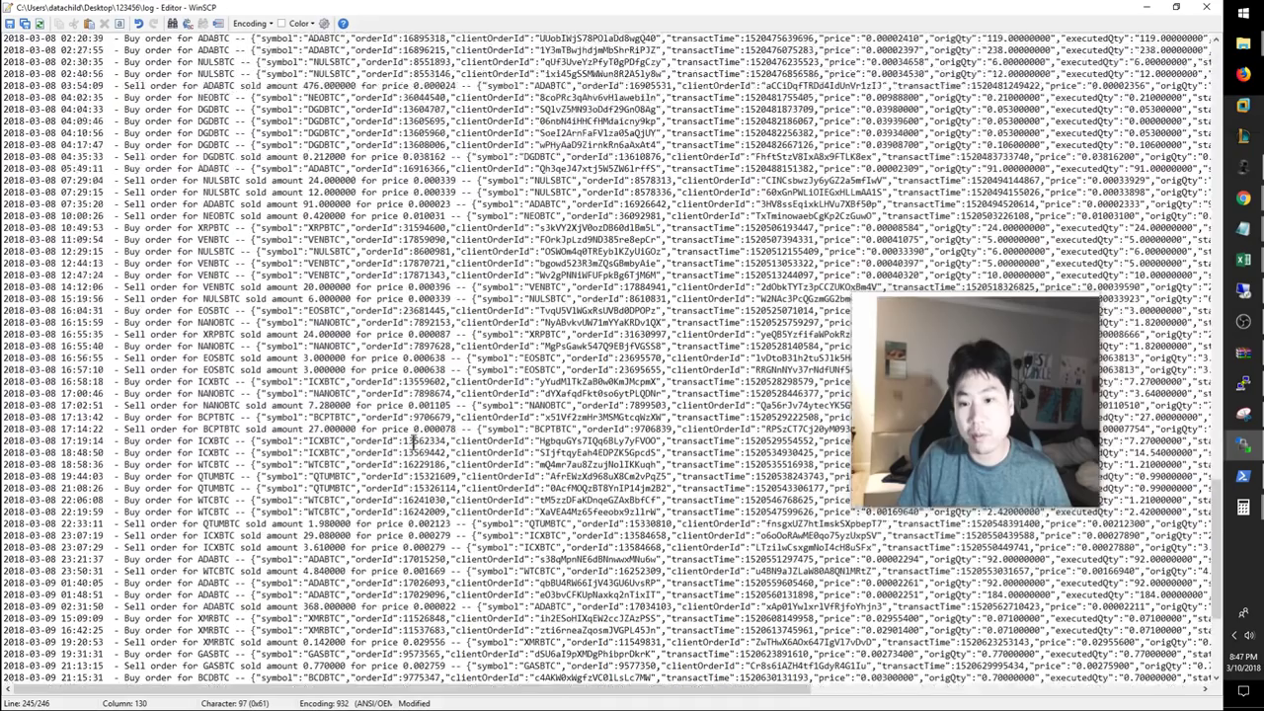
pyautogui.scroll(-3, 426, 458)
pyautogui.scroll(-6, 429, 459)
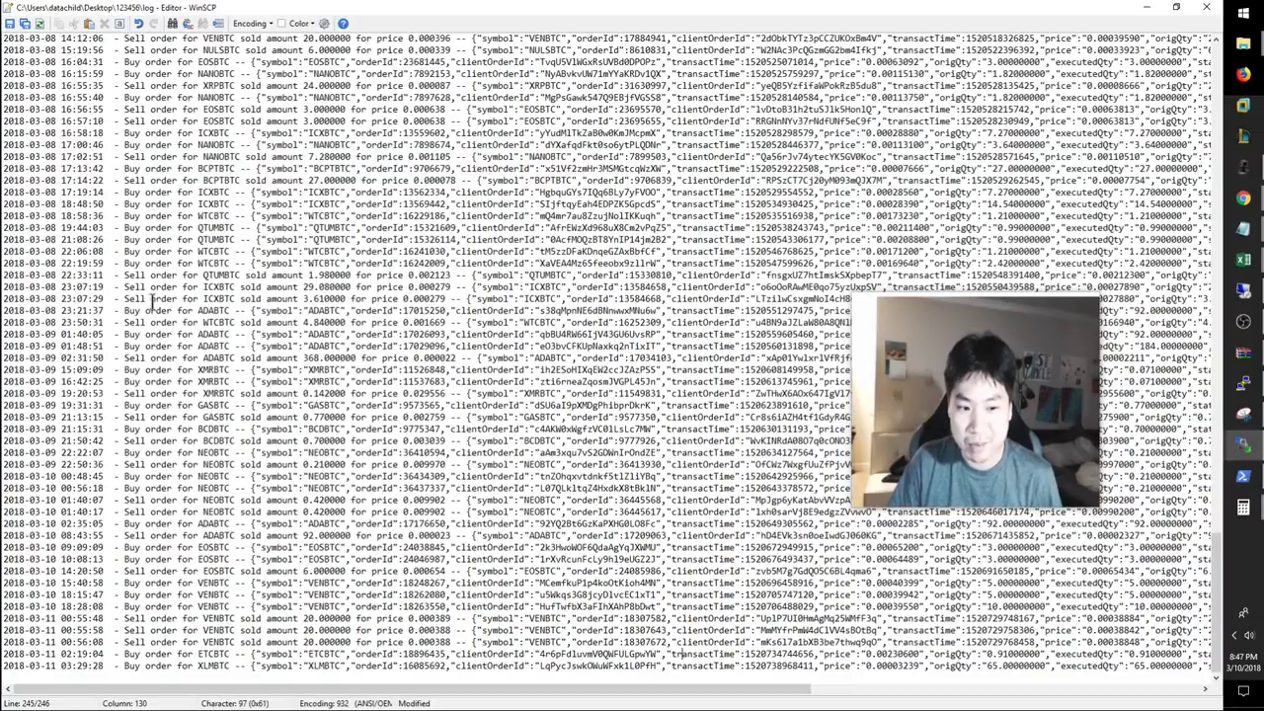
pyautogui.tripleClick(151, 301)
pyautogui.click(275, 299)
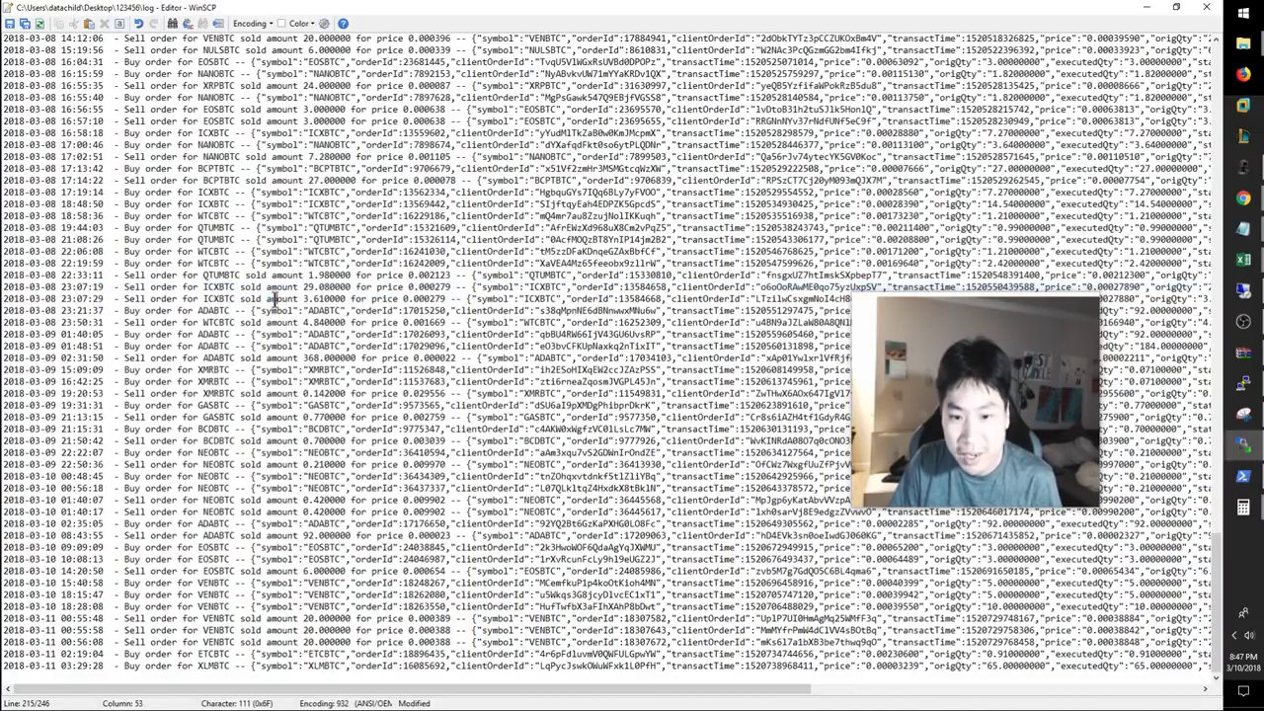
pyautogui.hotkey('alt', 'Tab')
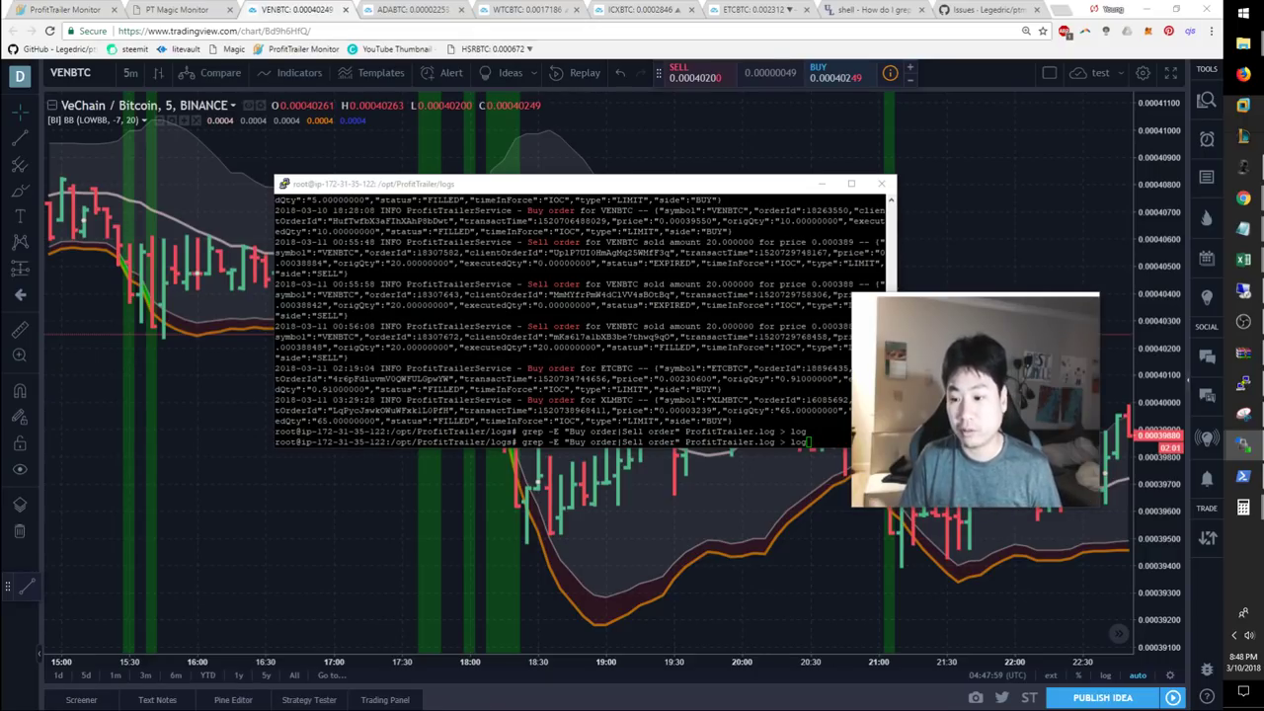
# - Switch to Windows PowerShell, examine the Select-String "buy order" commands run on ProfitTrailer.log, and put the window away
pyautogui.click(1244, 476)
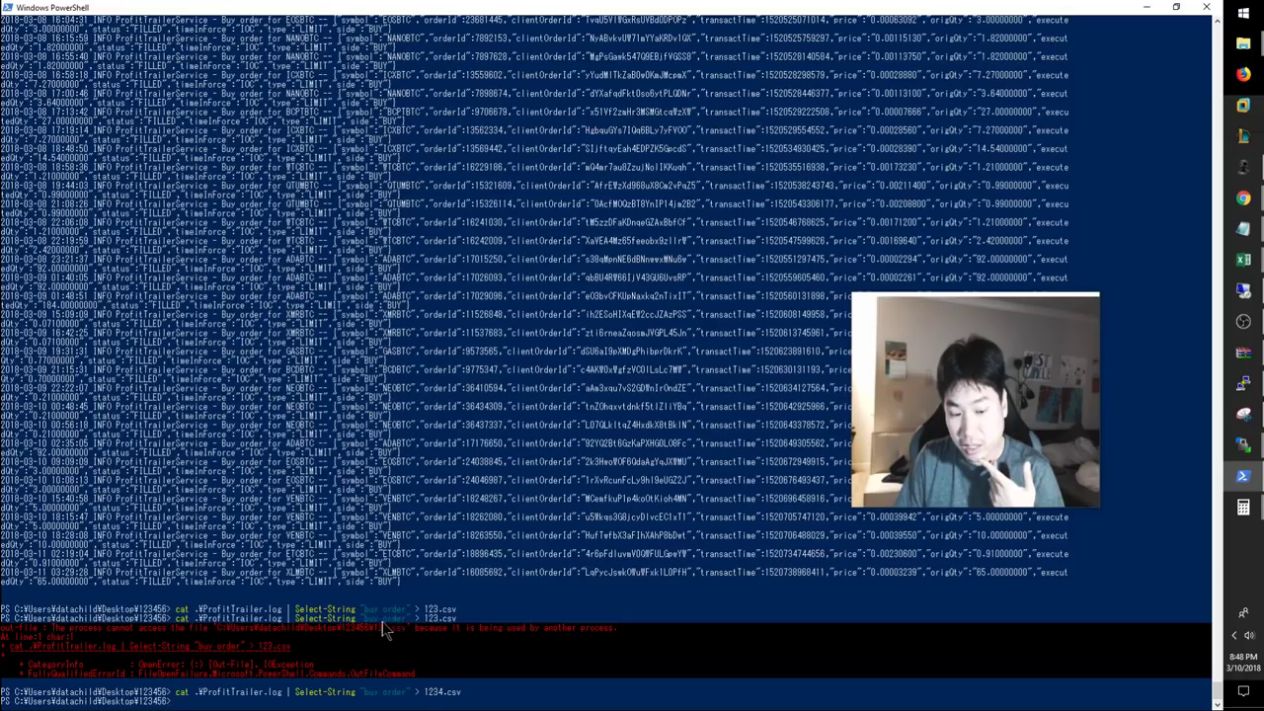
pyautogui.moveTo(336, 309)
pyautogui.mouseDown()
pyautogui.moveTo(326, 299)
pyautogui.moveTo(339, 307)
pyautogui.mouseUp()
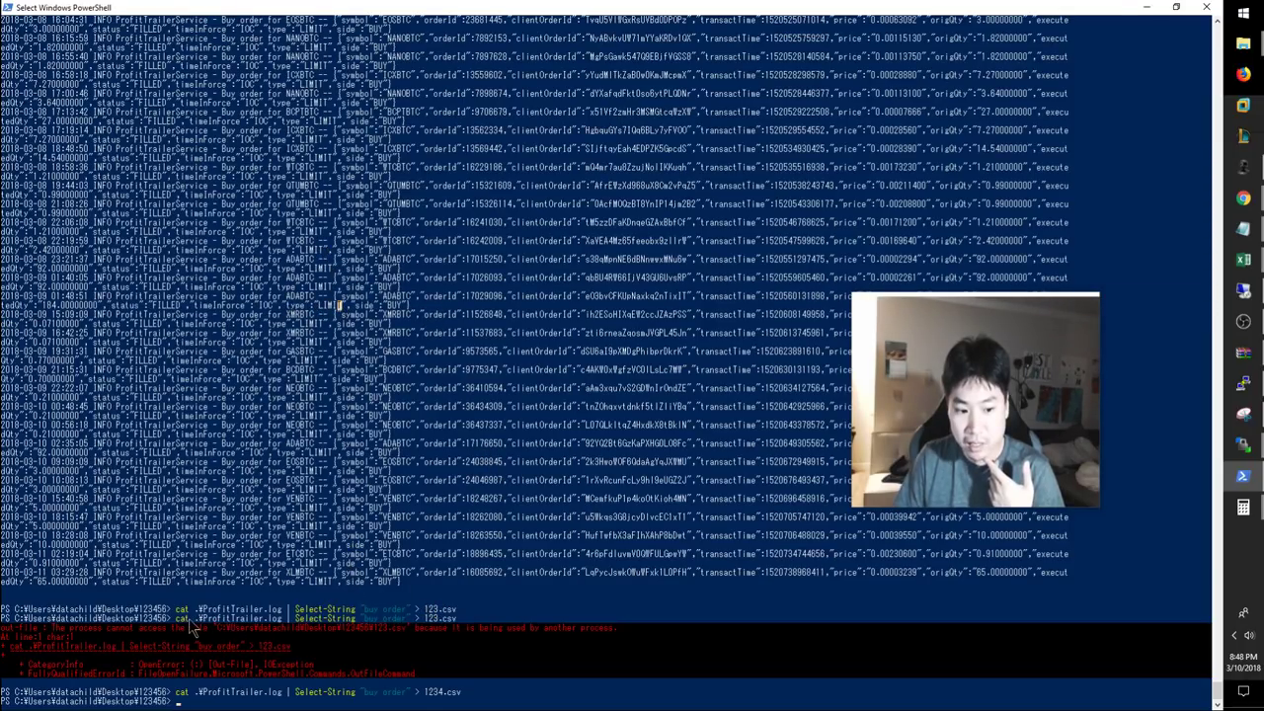
pyautogui.moveTo(175, 618); pyautogui.dragTo(293, 633)
pyautogui.click(293, 624)
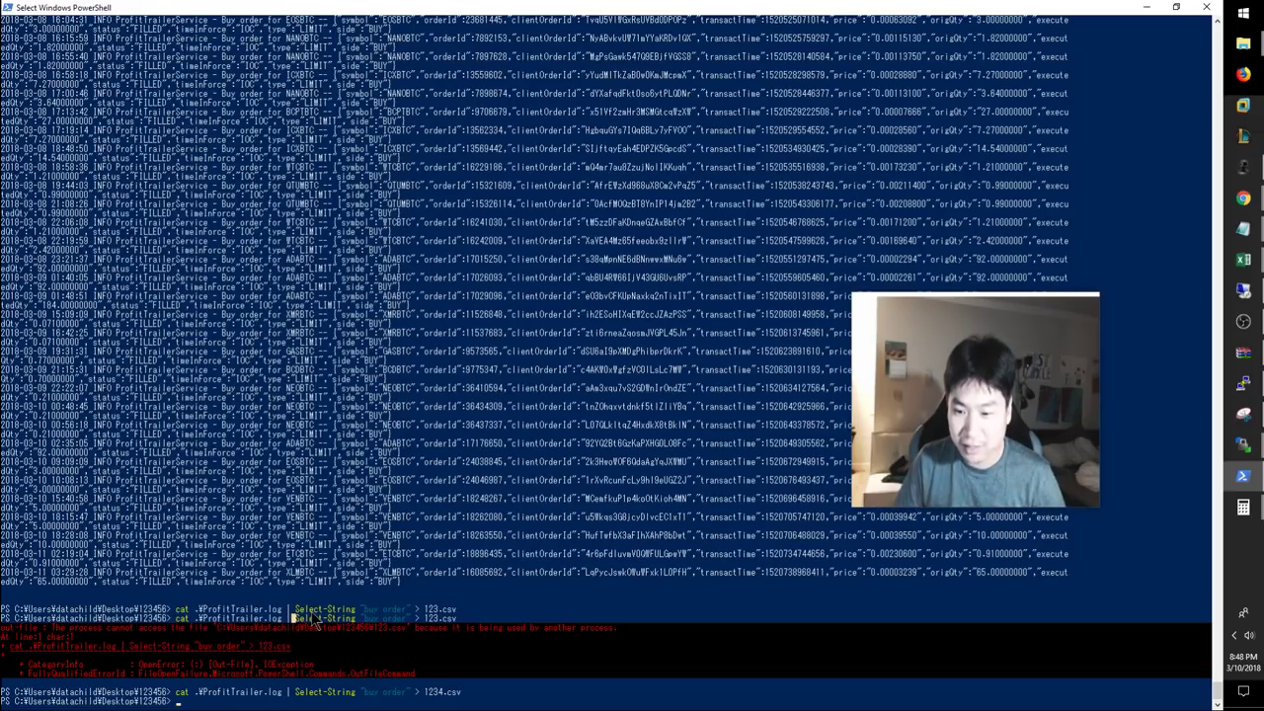
pyautogui.click(1146, 7)
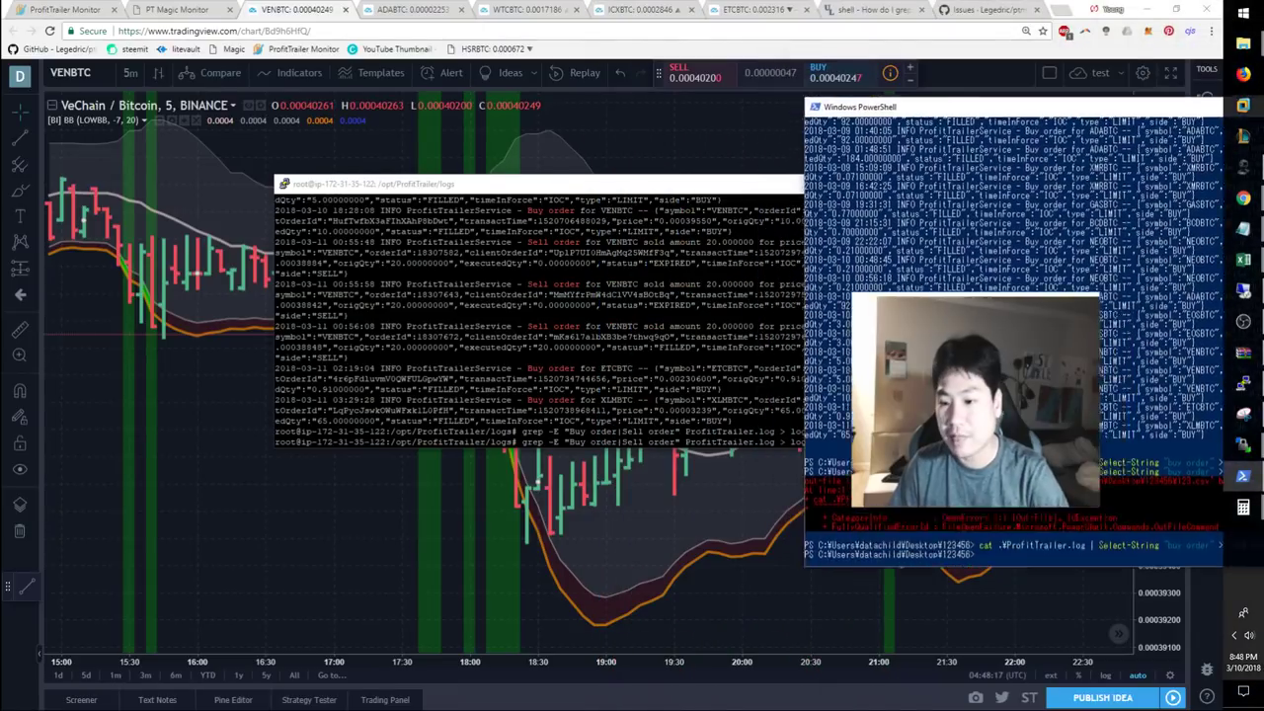
# - Bring up the trade notes in Notepad and highlight the 15:40 buy line in the vechain section
pyautogui.click(1242, 383)
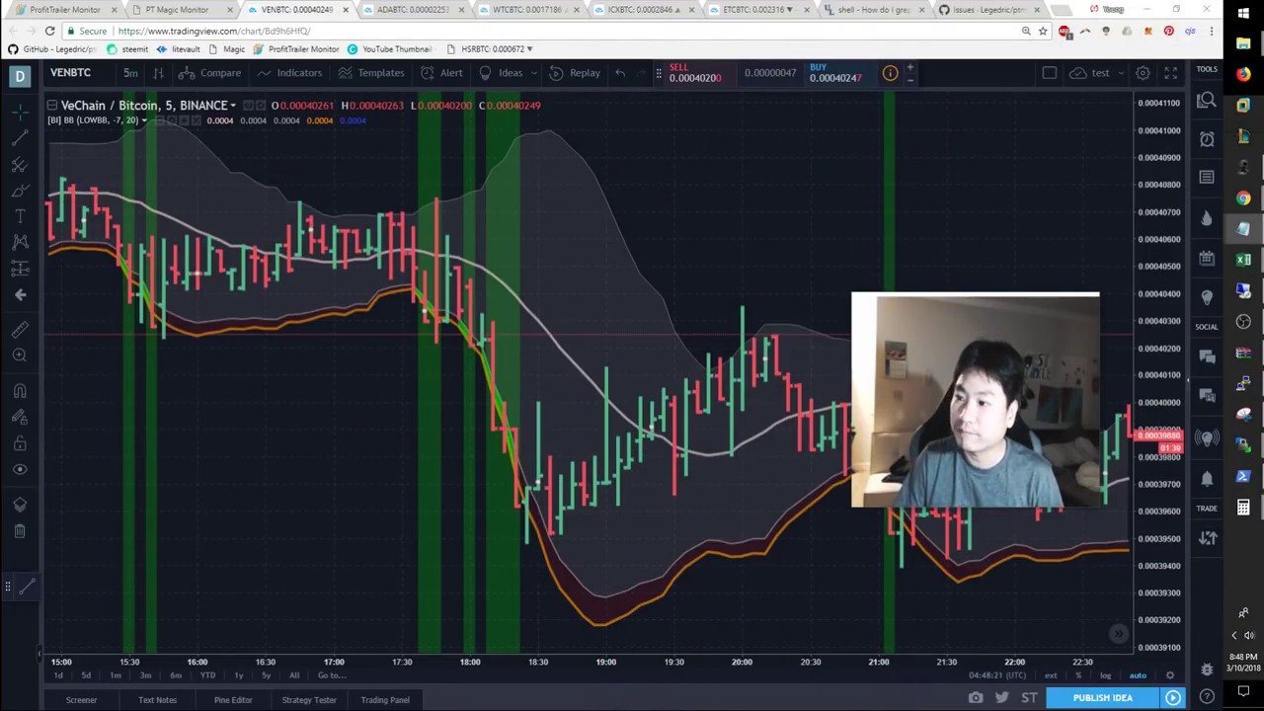
pyautogui.click(1243, 229)
pyautogui.moveTo(263, 200); pyautogui.dragTo(153, 203)
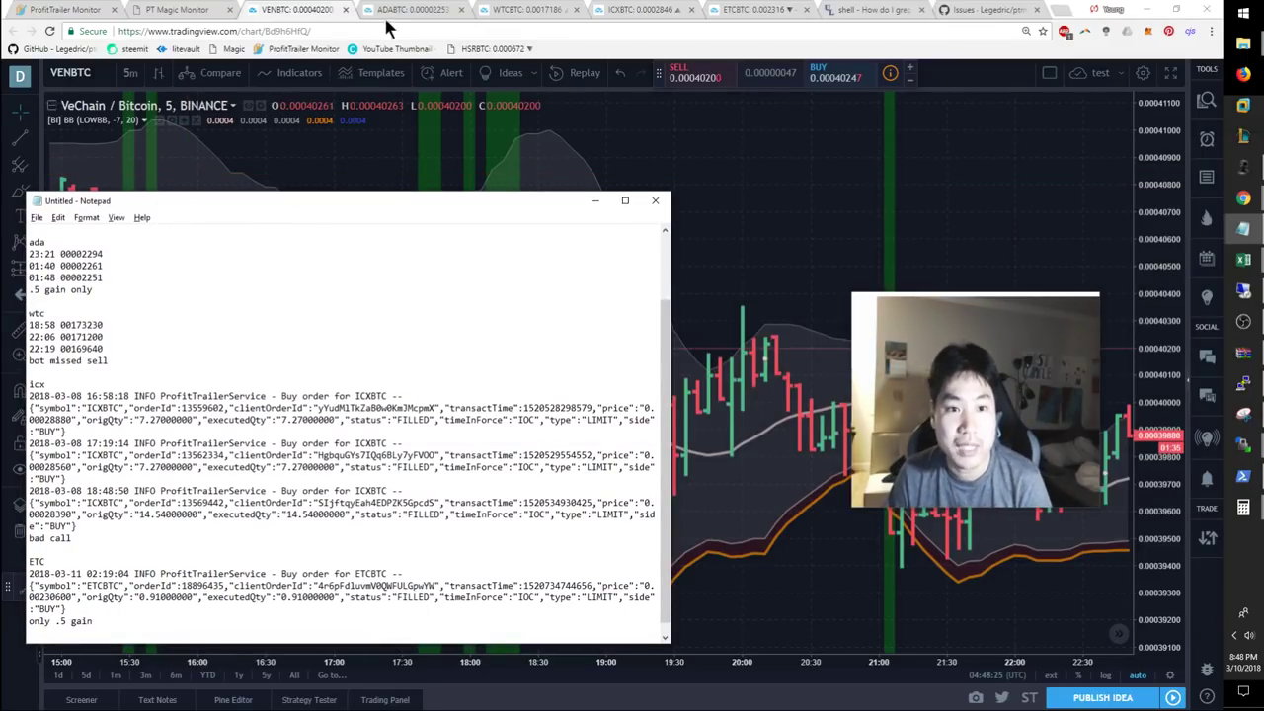
pyautogui.scroll(3, 313, 251)
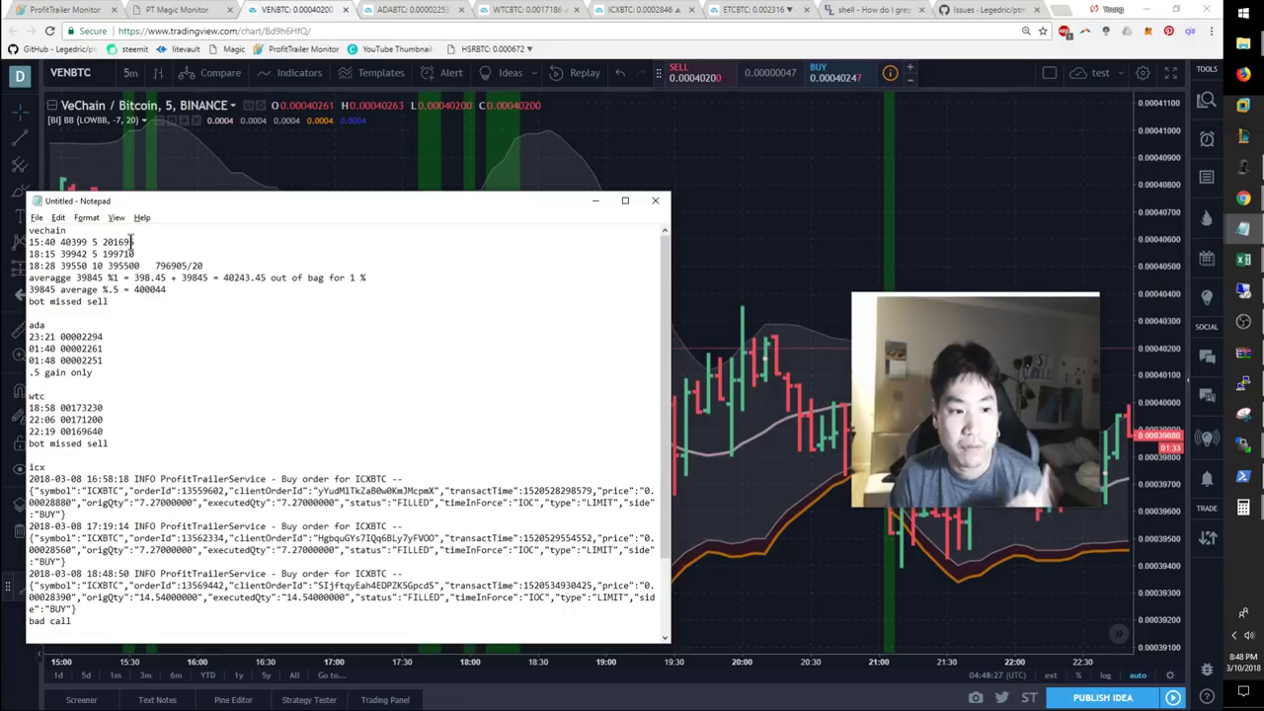
pyautogui.moveTo(179, 241); pyautogui.dragTo(17, 242)
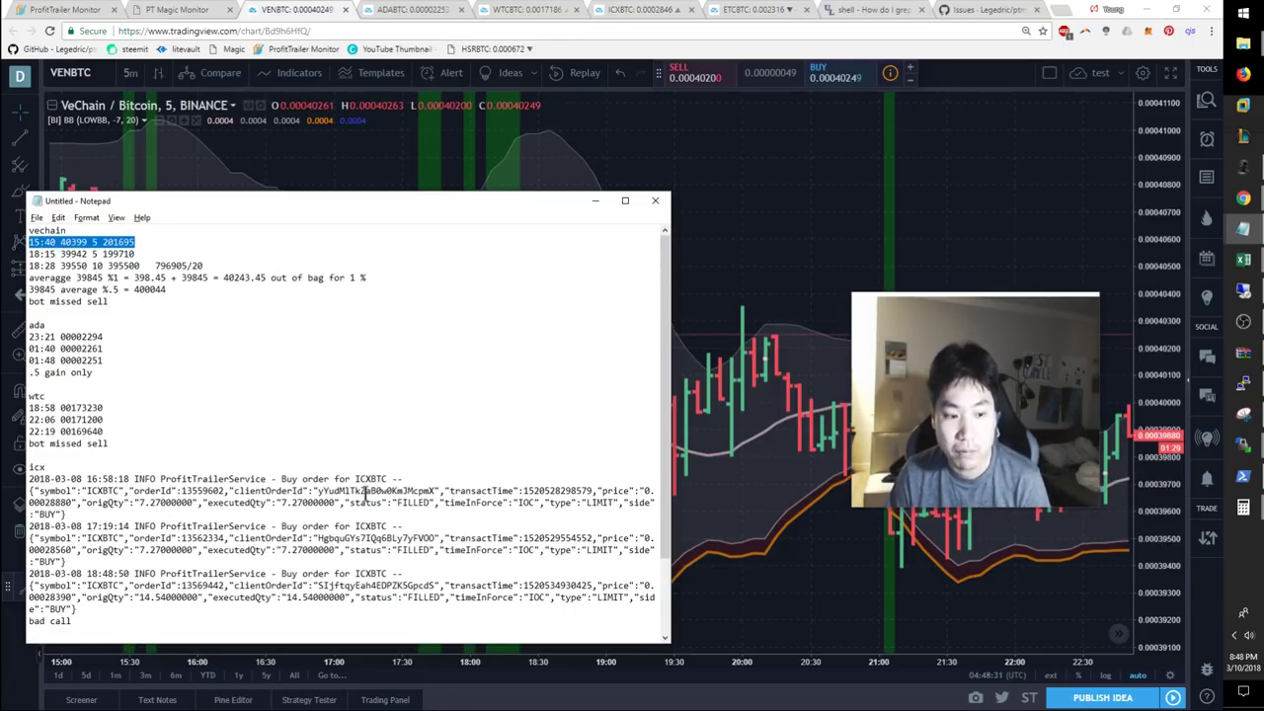
# - Return to the VENBTC TradingView chart and locate the candles around the 15:40 buy on 2018-03-10
pyautogui.click(1243, 476)
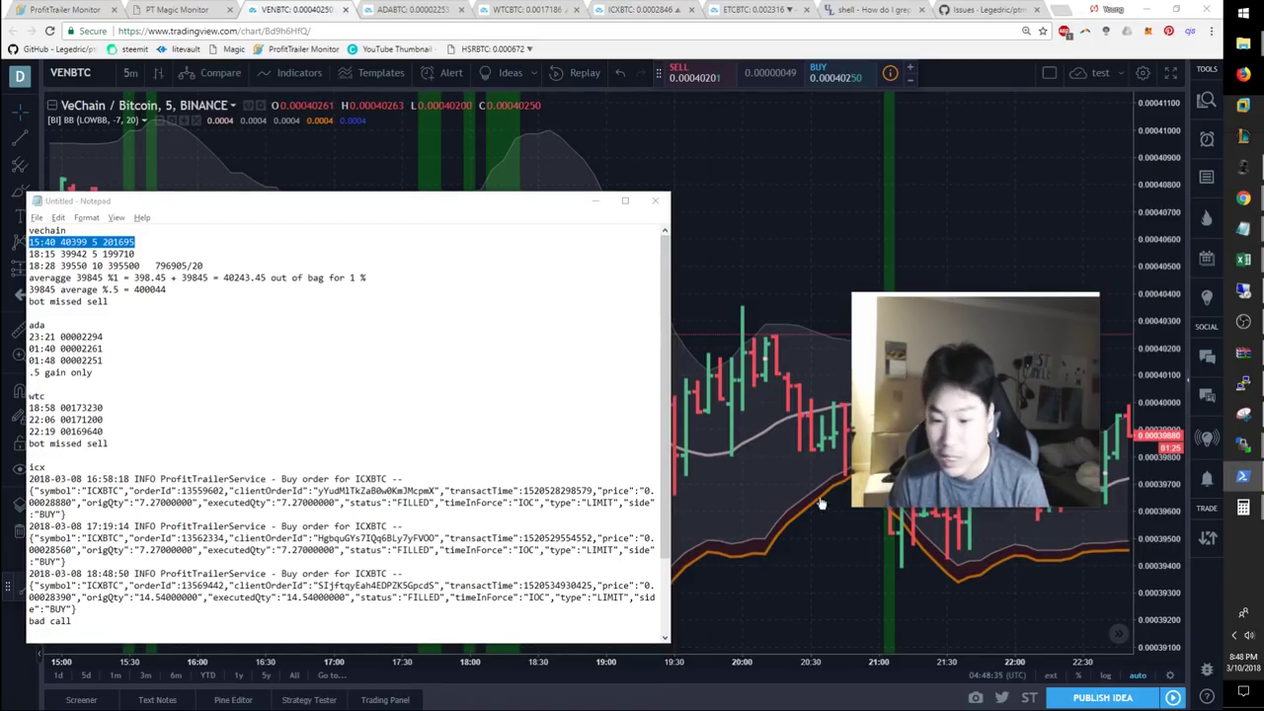
pyautogui.click(790, 624)
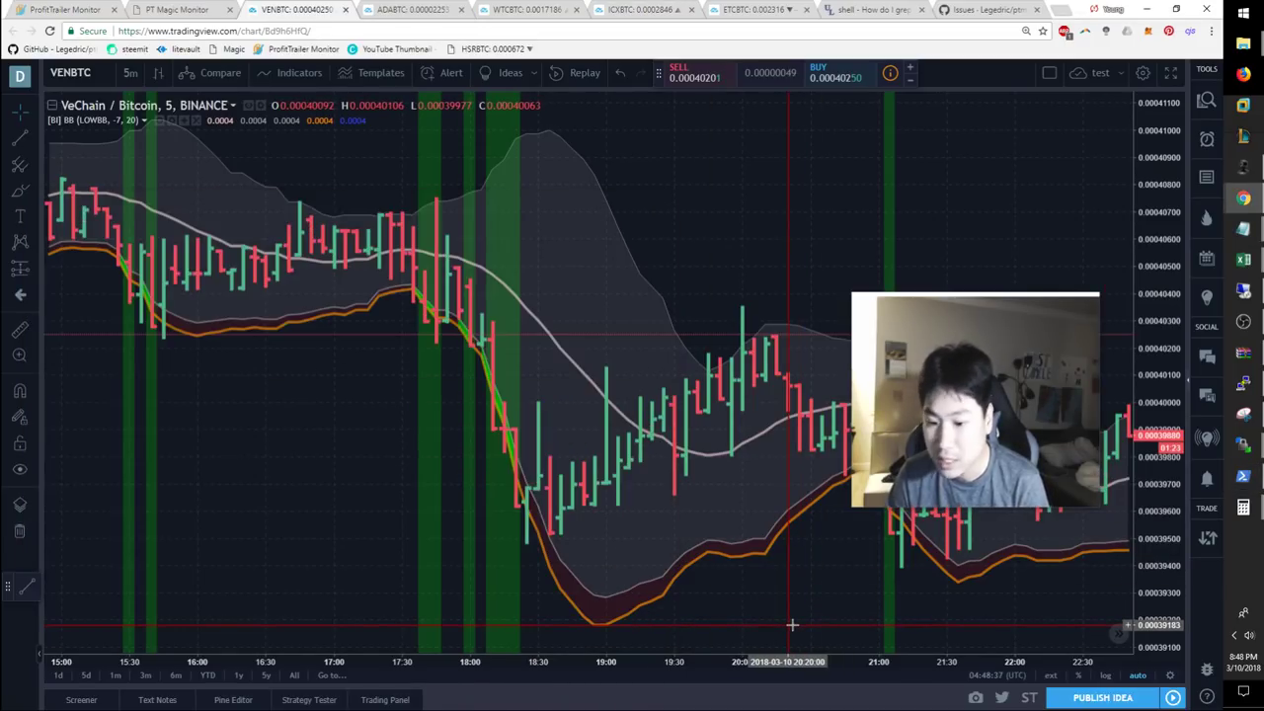
pyautogui.scroll(-3, 548, 583)
pyautogui.scroll(2, 502, 573)
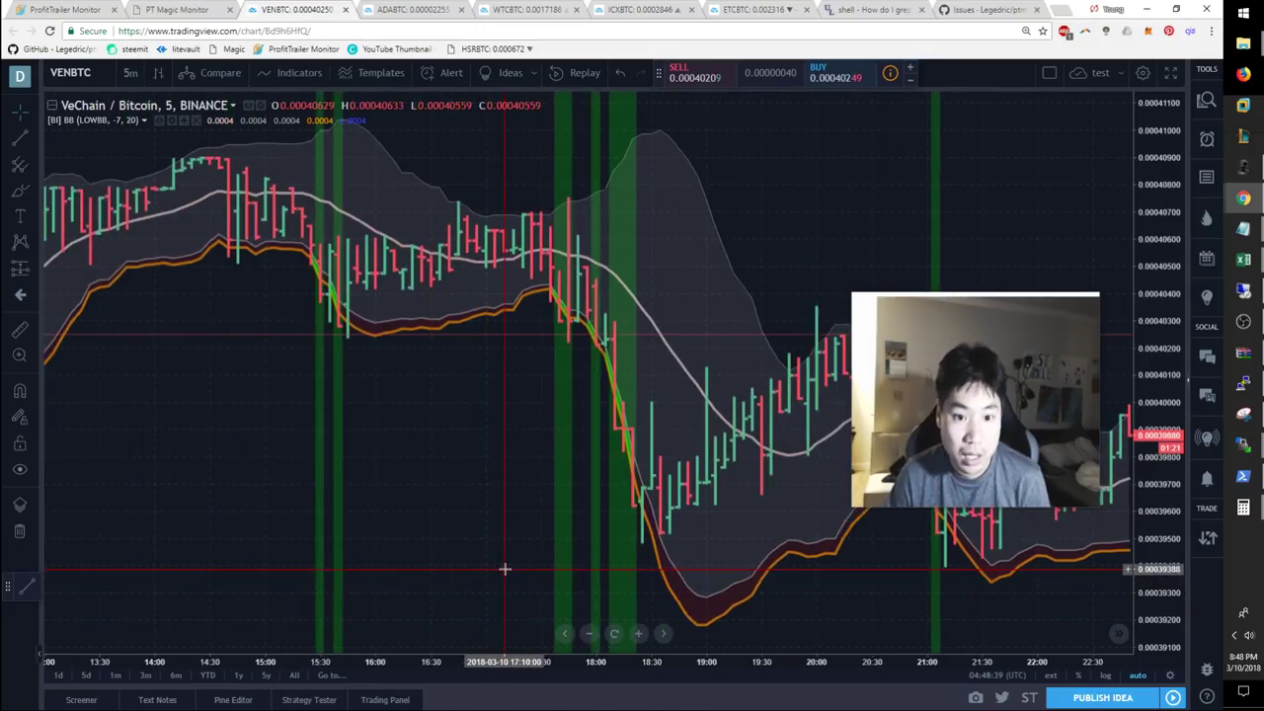
pyautogui.scroll(1, 297, 316)
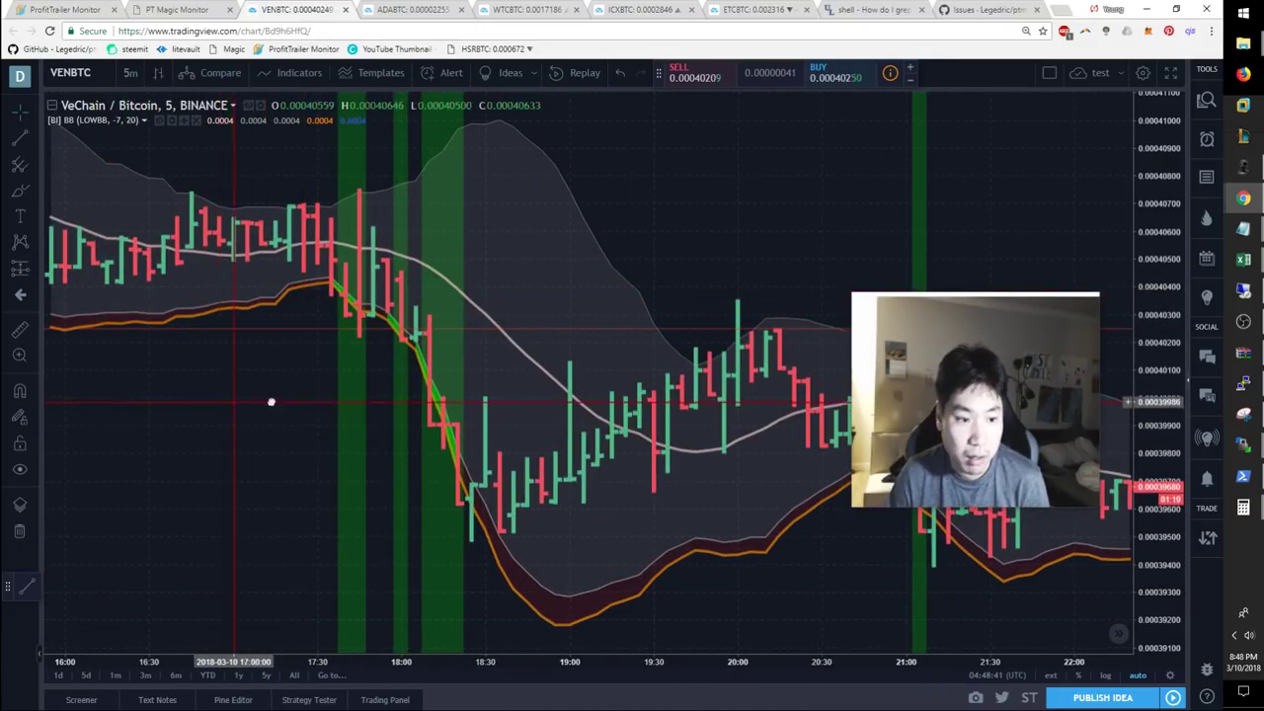
pyautogui.scroll(1, 197, 303)
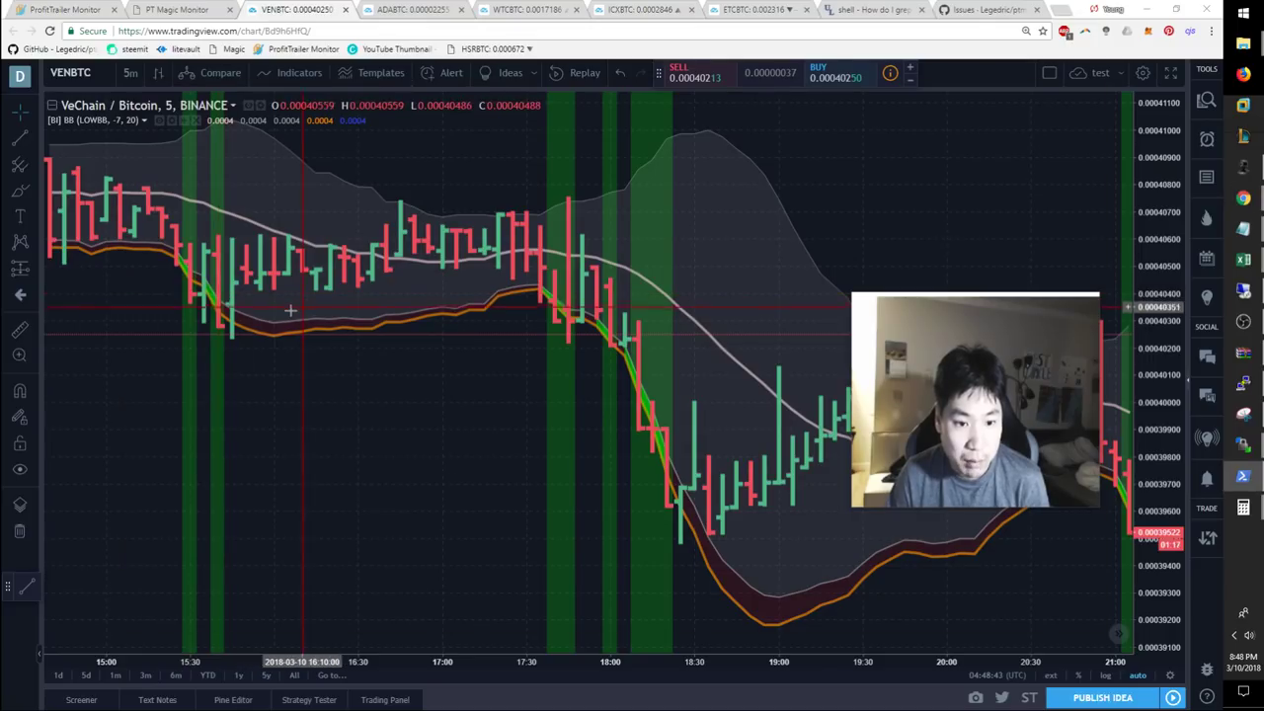
# - Place the Notepad notes clear of the 15:40 candles and measure the VENBTC price rise from that buy to 17:45
pyautogui.hotkey('alt', 'Tab')
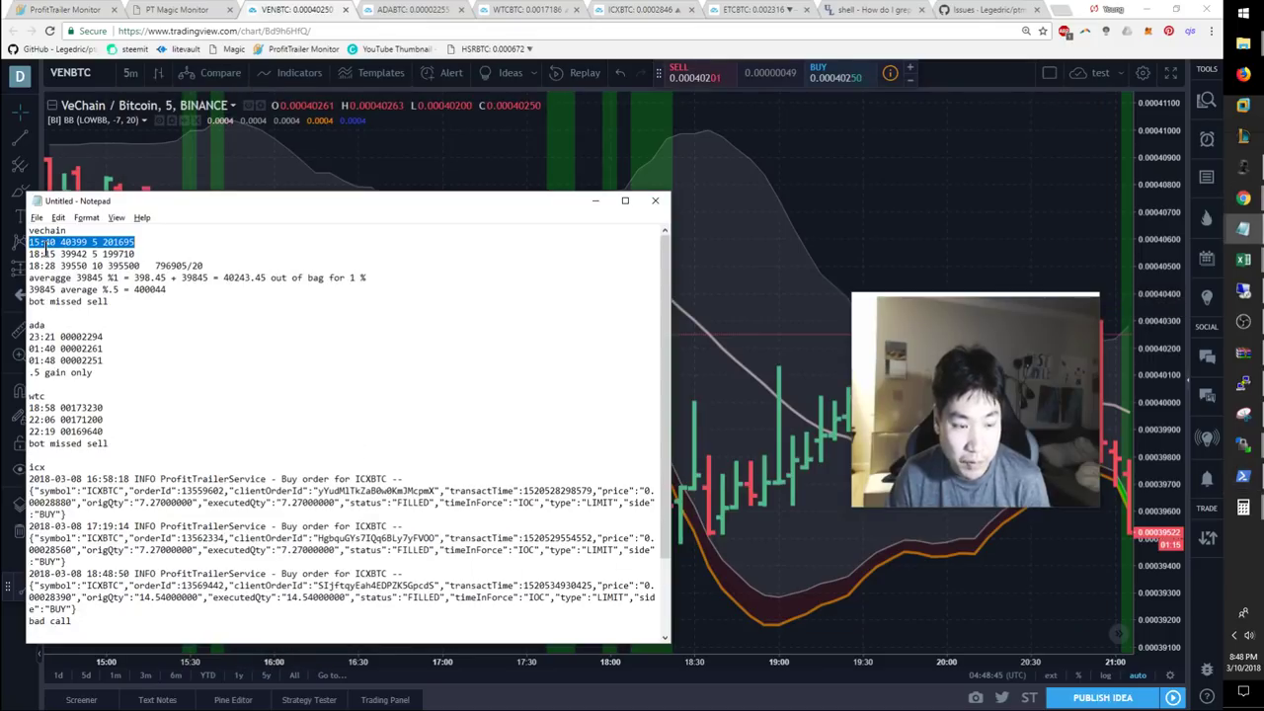
pyautogui.moveTo(164, 199); pyautogui.dragTo(606, 174)
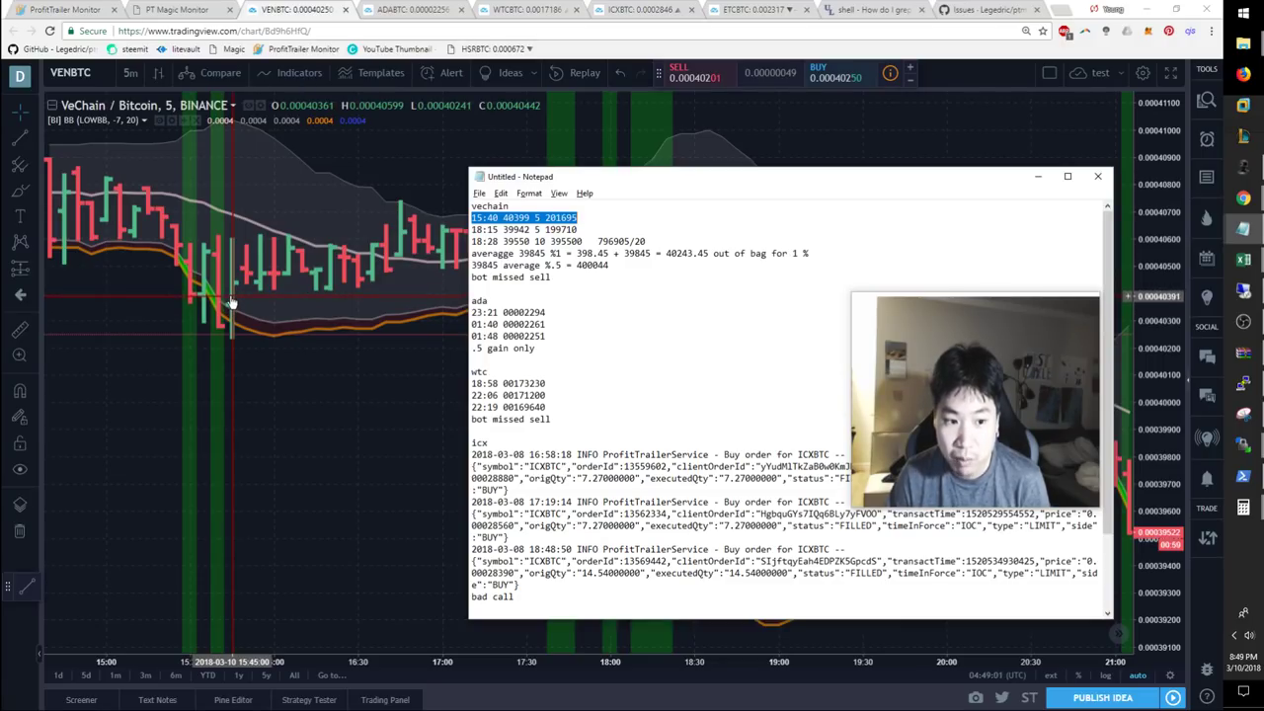
pyautogui.click(220, 302)
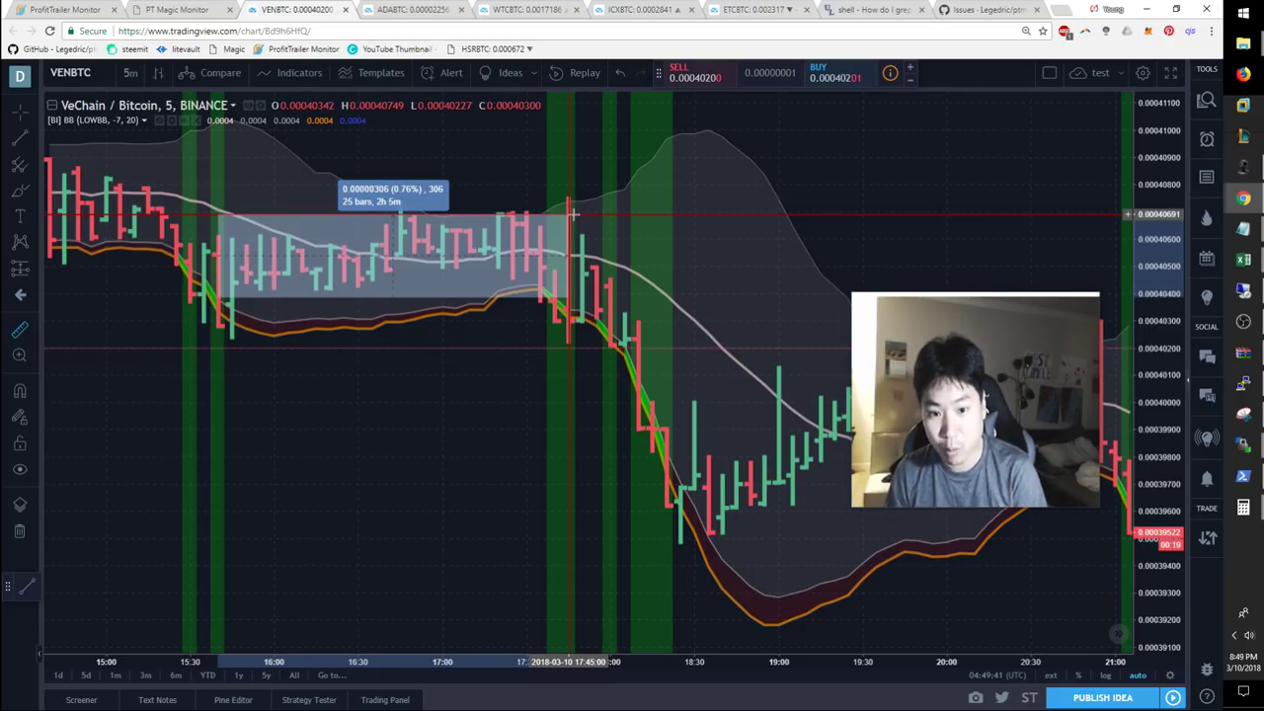
pyautogui.click(617, 415)
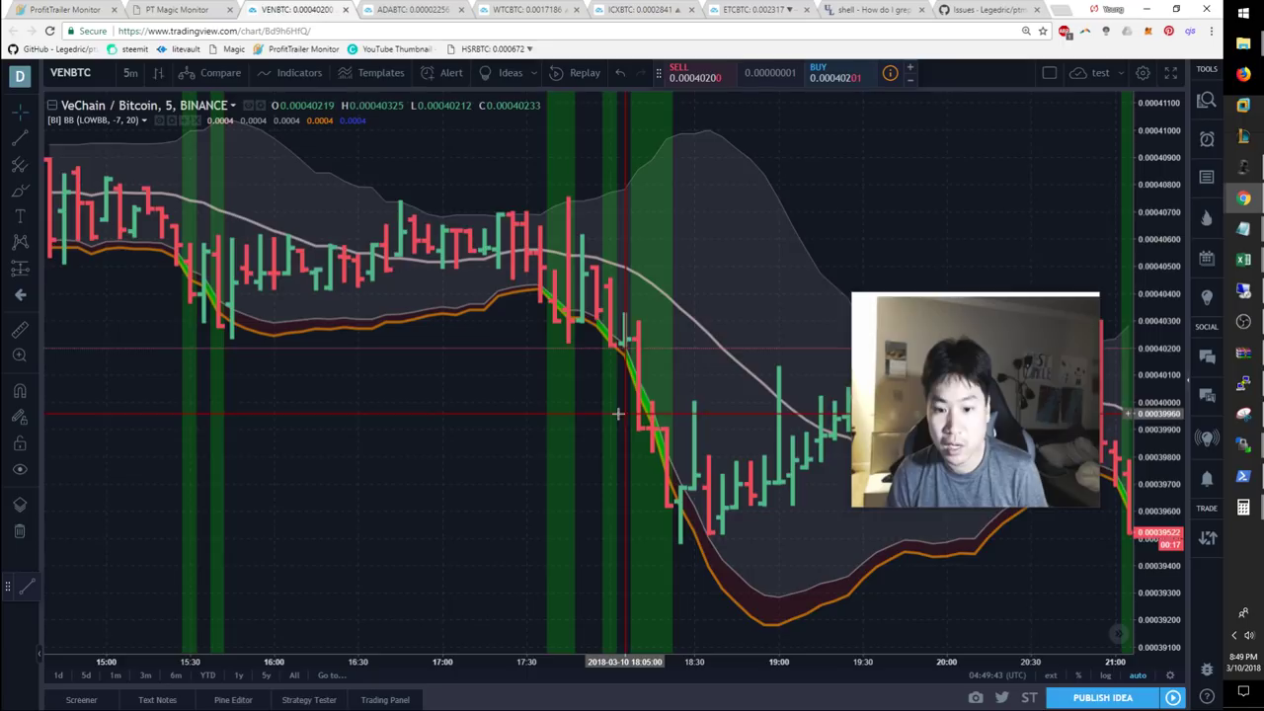
# - Compare the 18:15 and 18:28 vechain buys in the notes with the matching candles on the VENBTC chart
pyautogui.moveTo(617, 415); pyautogui.dragTo(429, 355)
pyautogui.hotkey('alt', 'Tab')
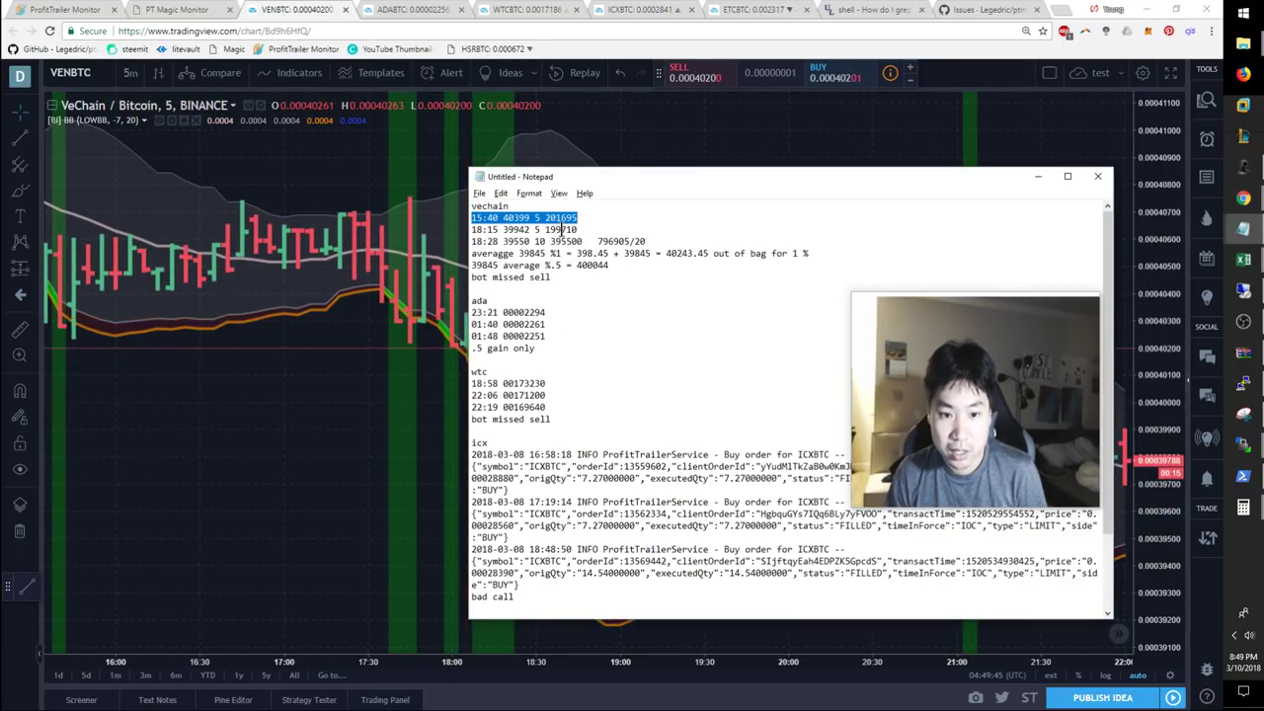
pyautogui.click(429, 470)
pyautogui.moveTo(473, 473); pyautogui.dragTo(449, 473)
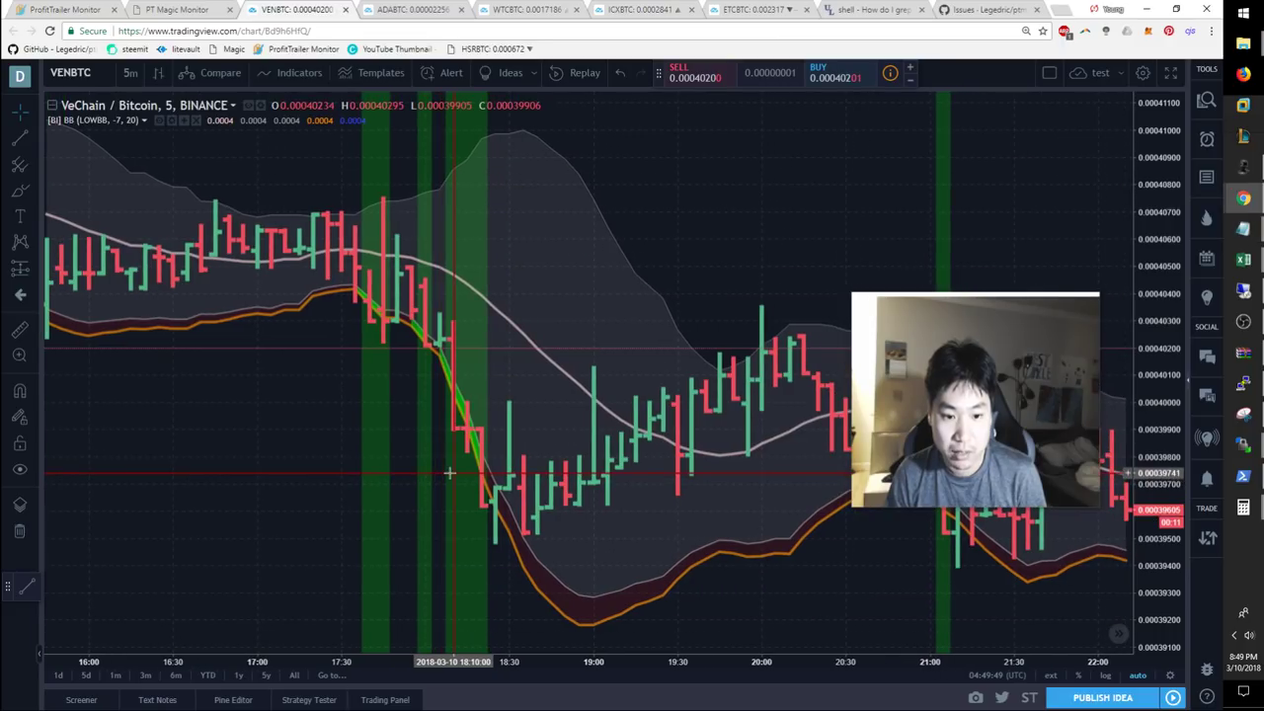
pyautogui.hotkey('alt', 'Tab')
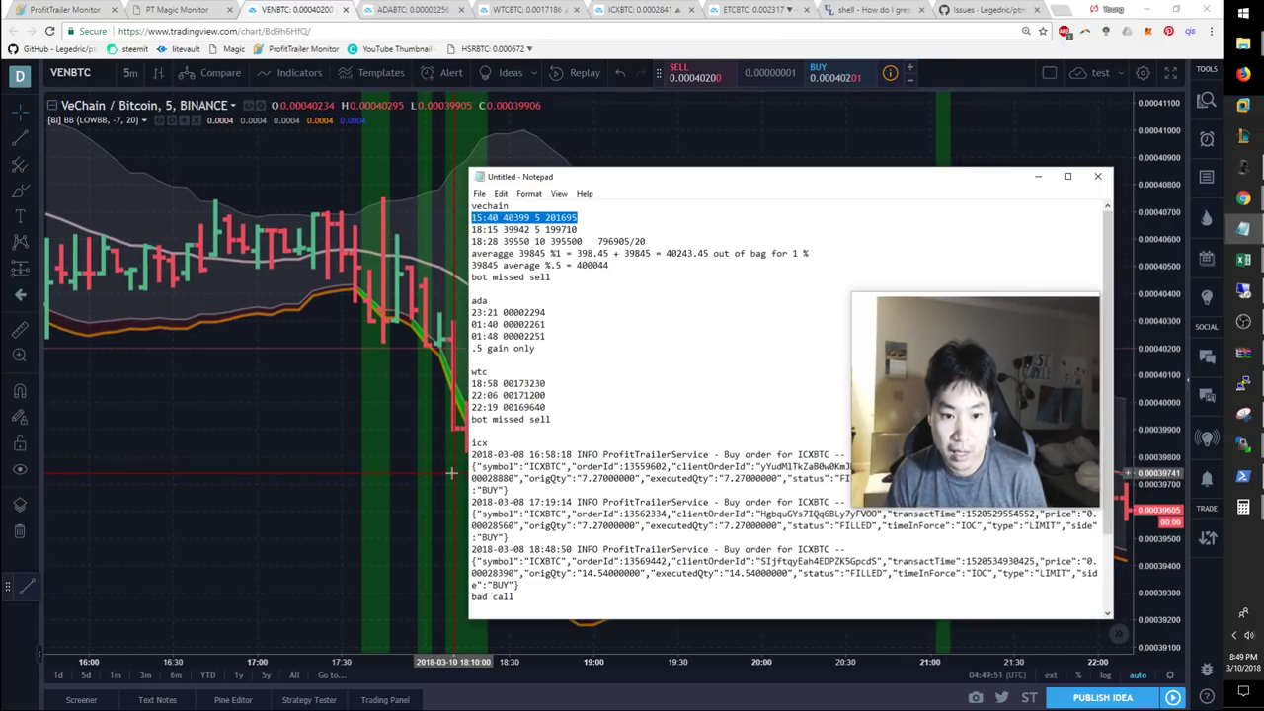
pyautogui.click(451, 473)
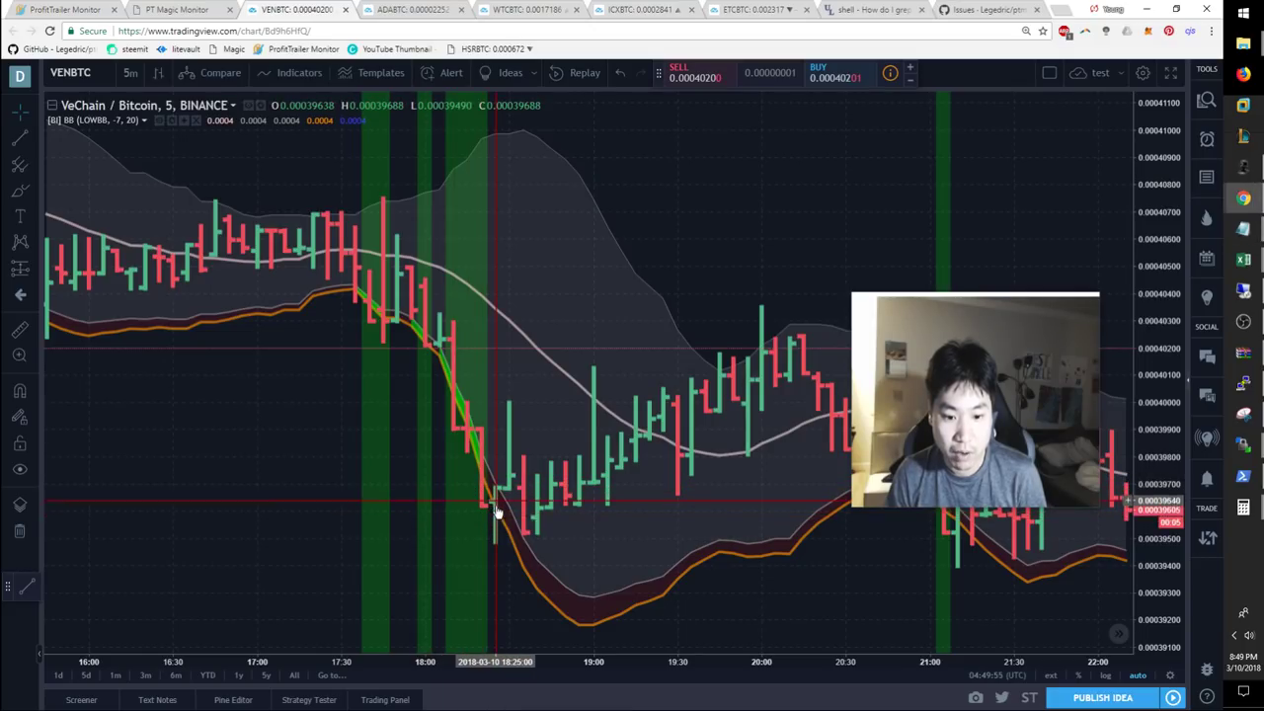
# - Highlight the 39845 average and the 40243.45 out-of-bag price in the vechain notes, checking them against the VENBTC chart
pyautogui.hotkey('alt', 'Tab')
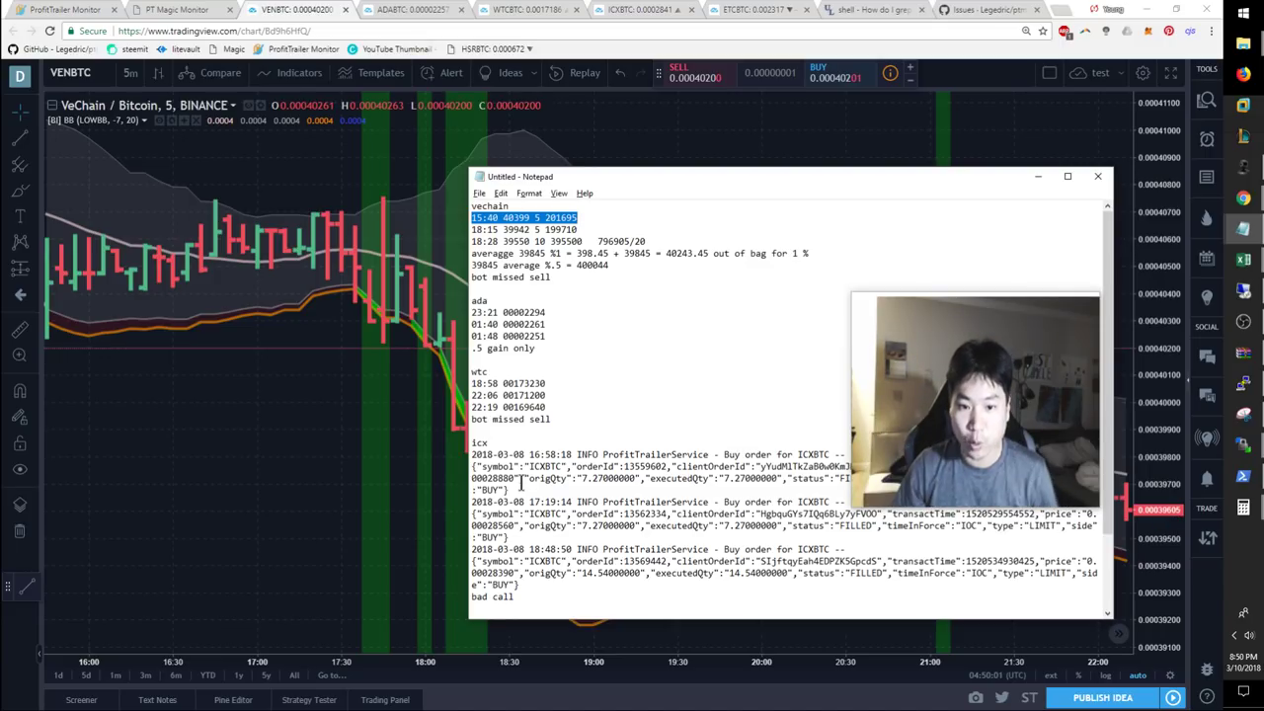
pyautogui.doubleClick(531, 255)
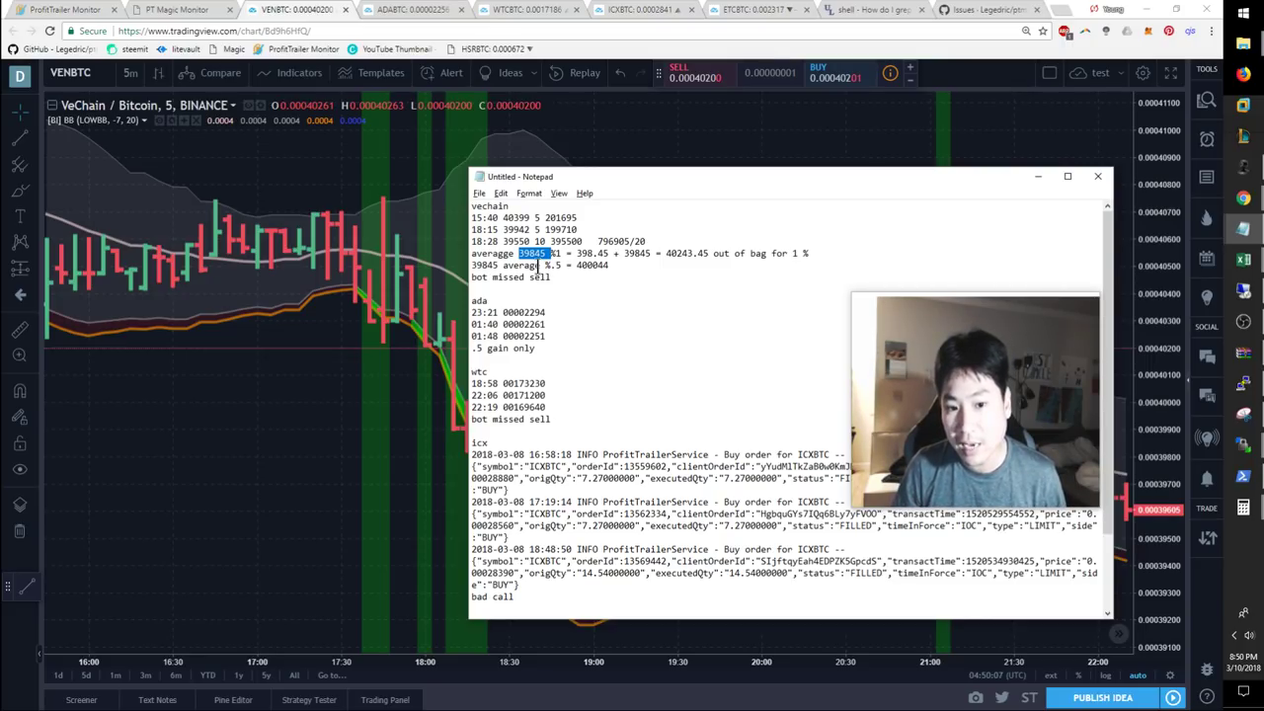
pyautogui.click(447, 423)
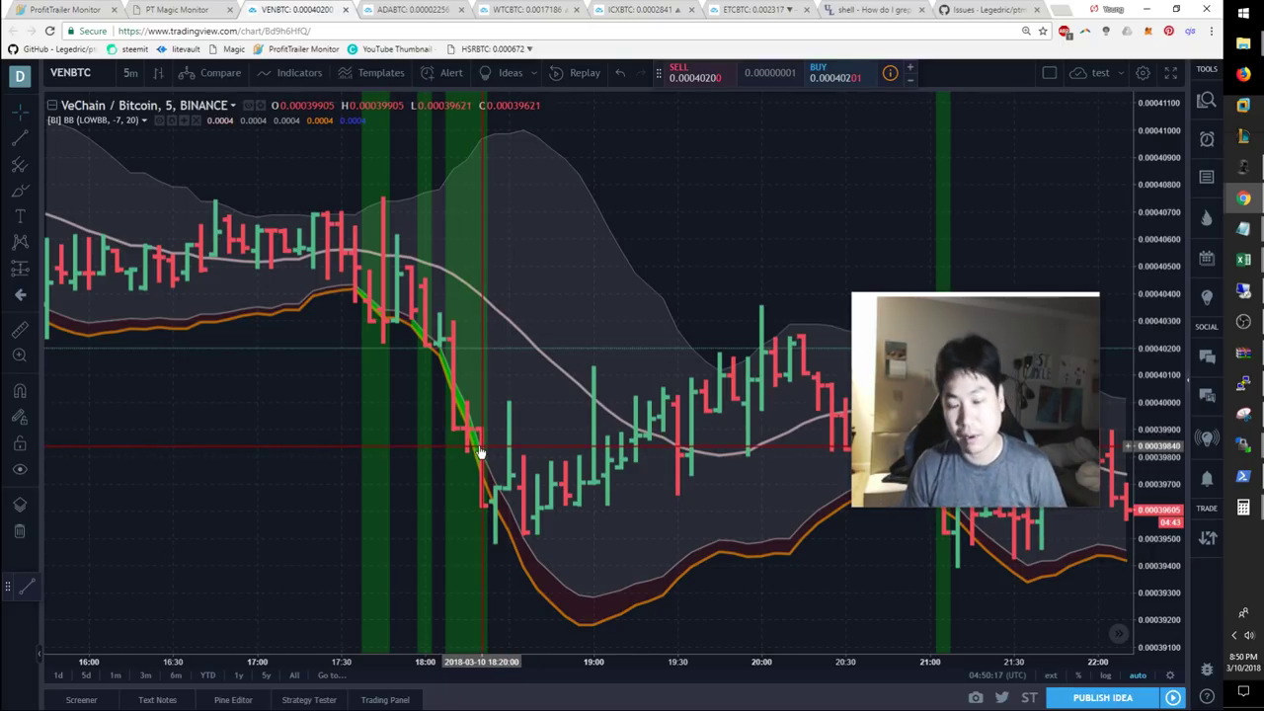
pyautogui.hotkey('alt', 'Tab')
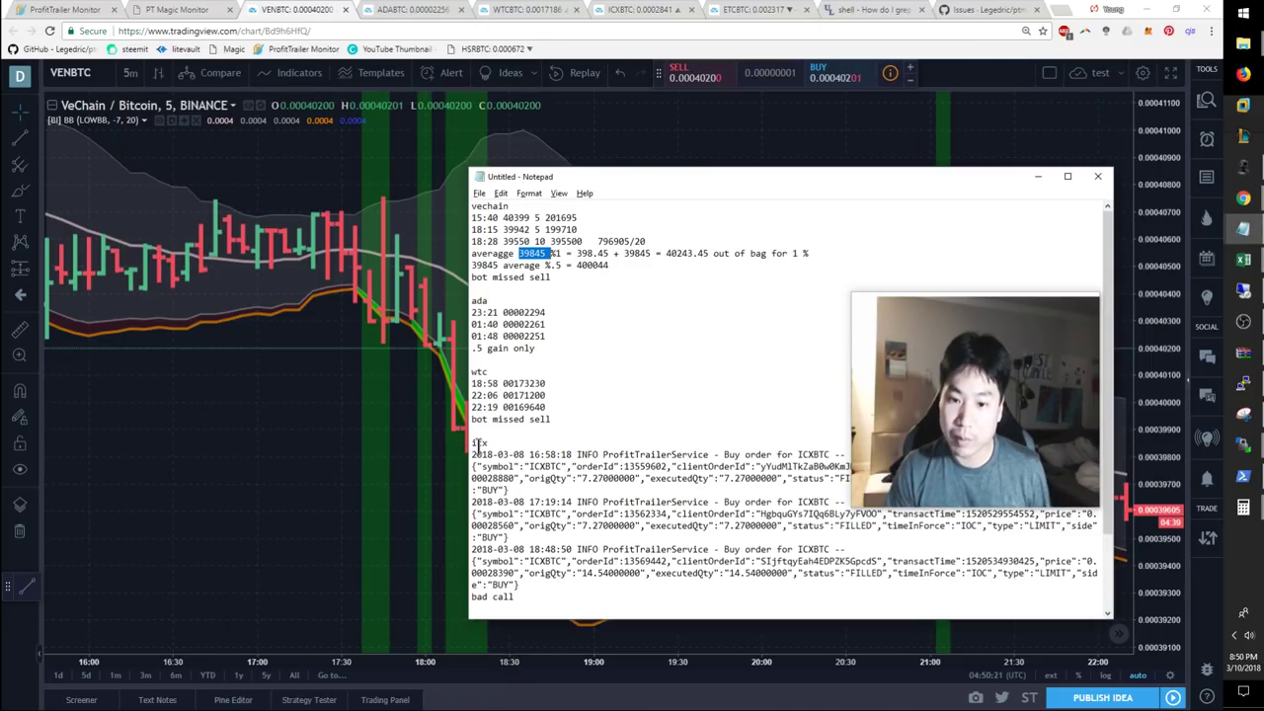
pyautogui.moveTo(665, 253); pyautogui.dragTo(703, 255)
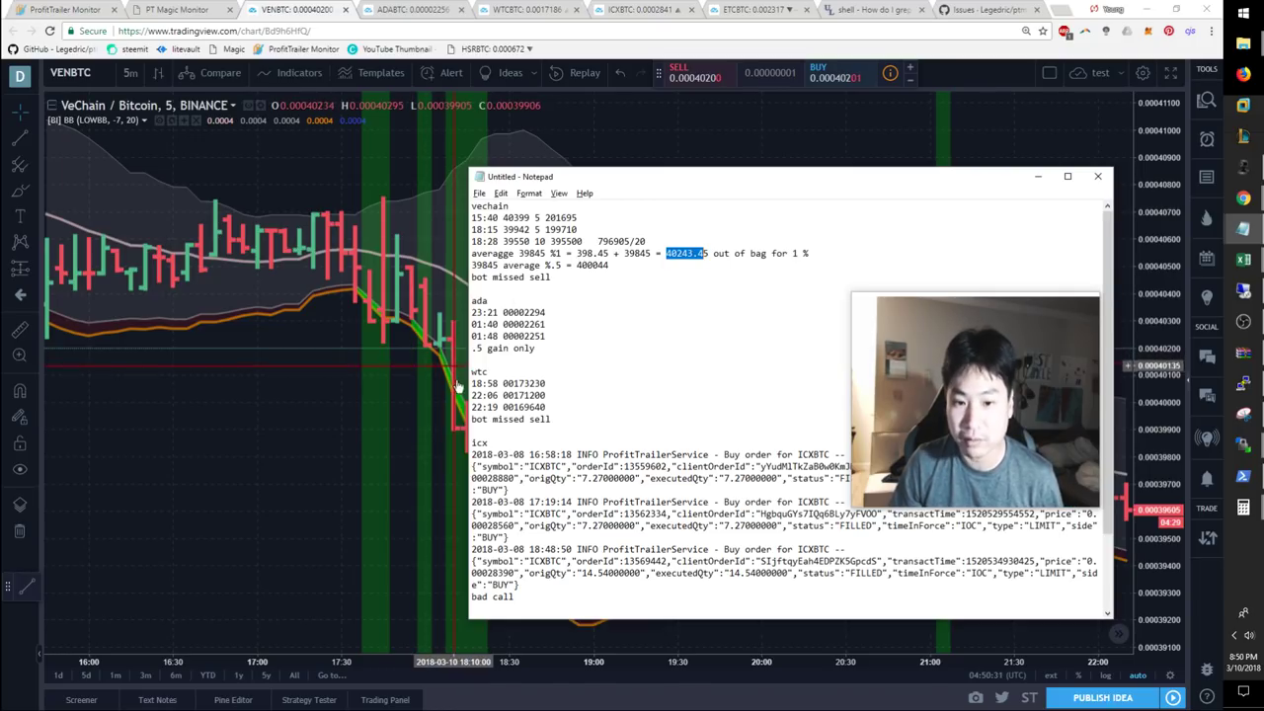
pyautogui.click(454, 444)
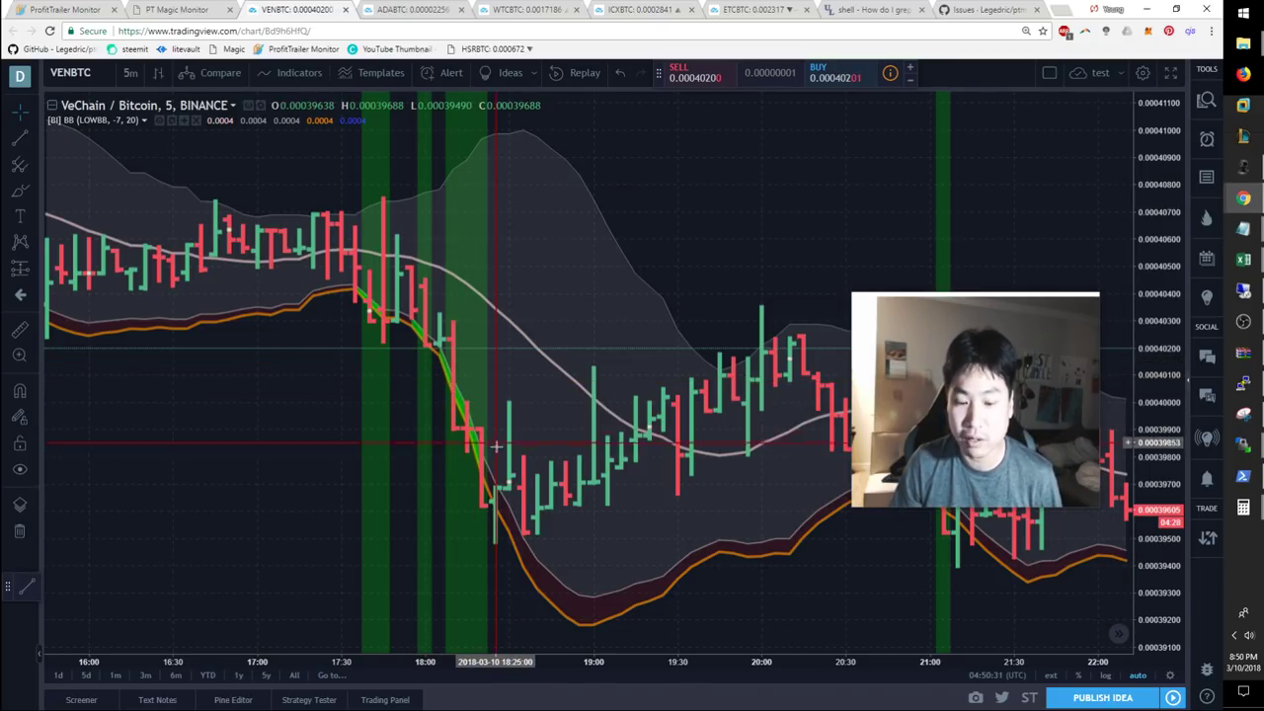
# - Measure the VENBTC price range from about 18:35 to 20:25 above the half-percent gain level
pyautogui.keyDown('shift'); pyautogui.click(523, 391); pyautogui.keyUp('shift')
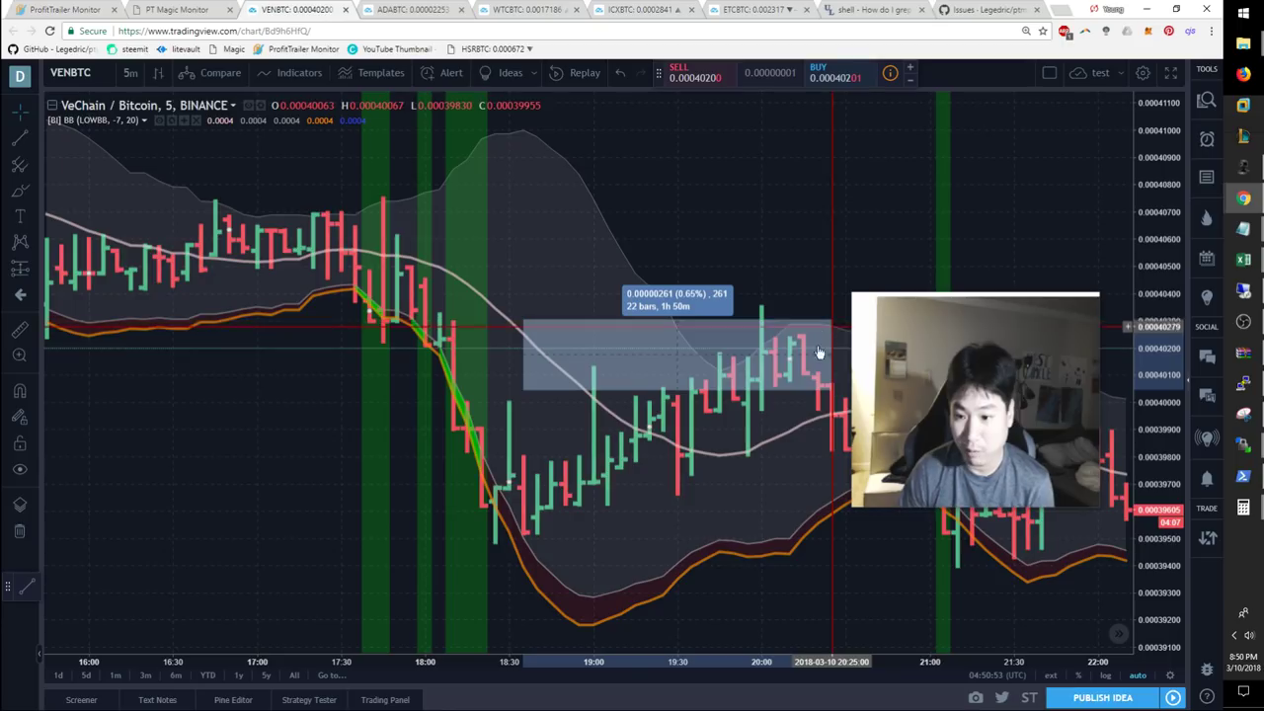
pyautogui.hotkey('alt', 'Tab')
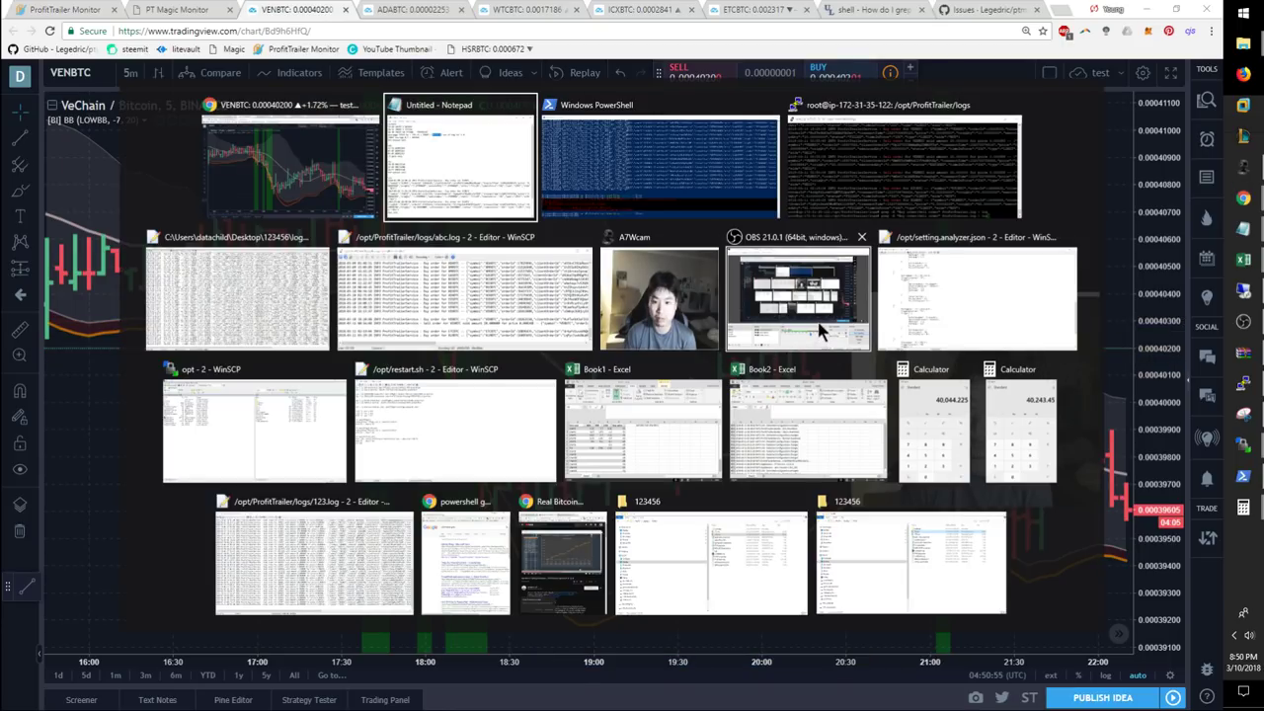
pyautogui.press('Escape')
# - View the VENBTC candles up to the 2018-03-11 stop-loss, and measure the price rise from 18:25 to 20:50 on 2018-03-10
pyautogui.hscroll(10, 811, 566)
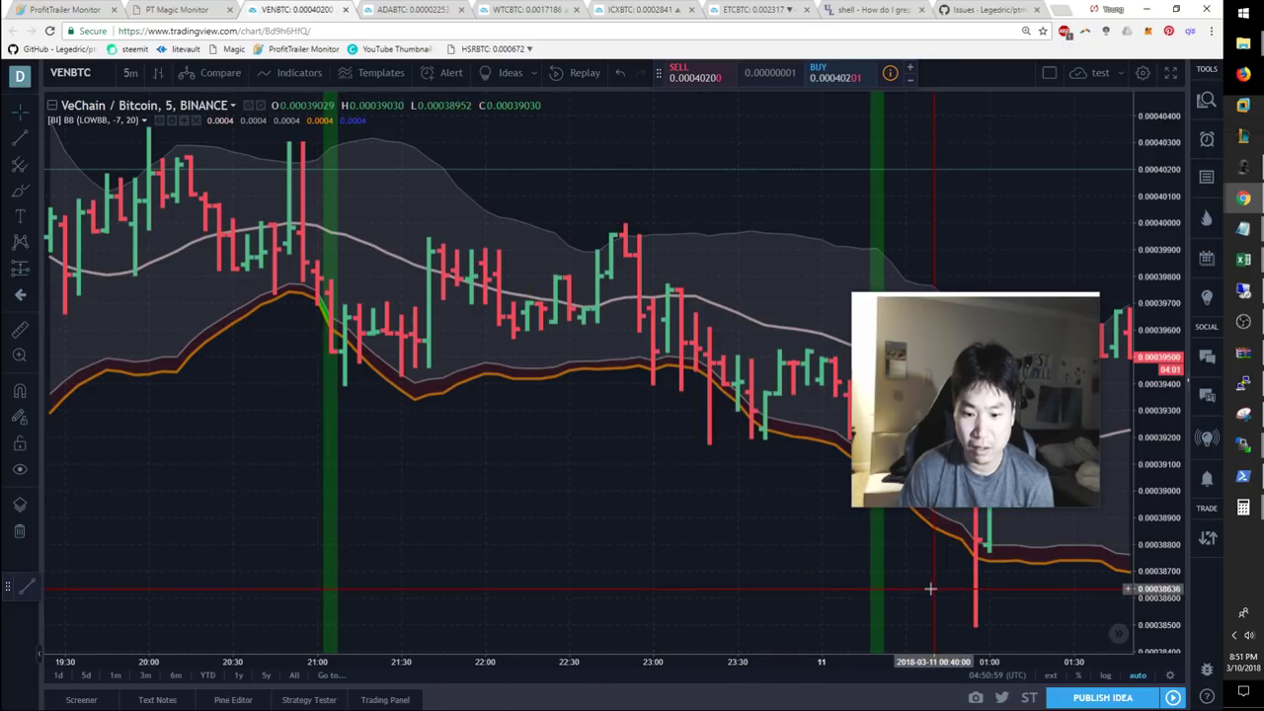
pyautogui.hscroll(4, 819, 570)
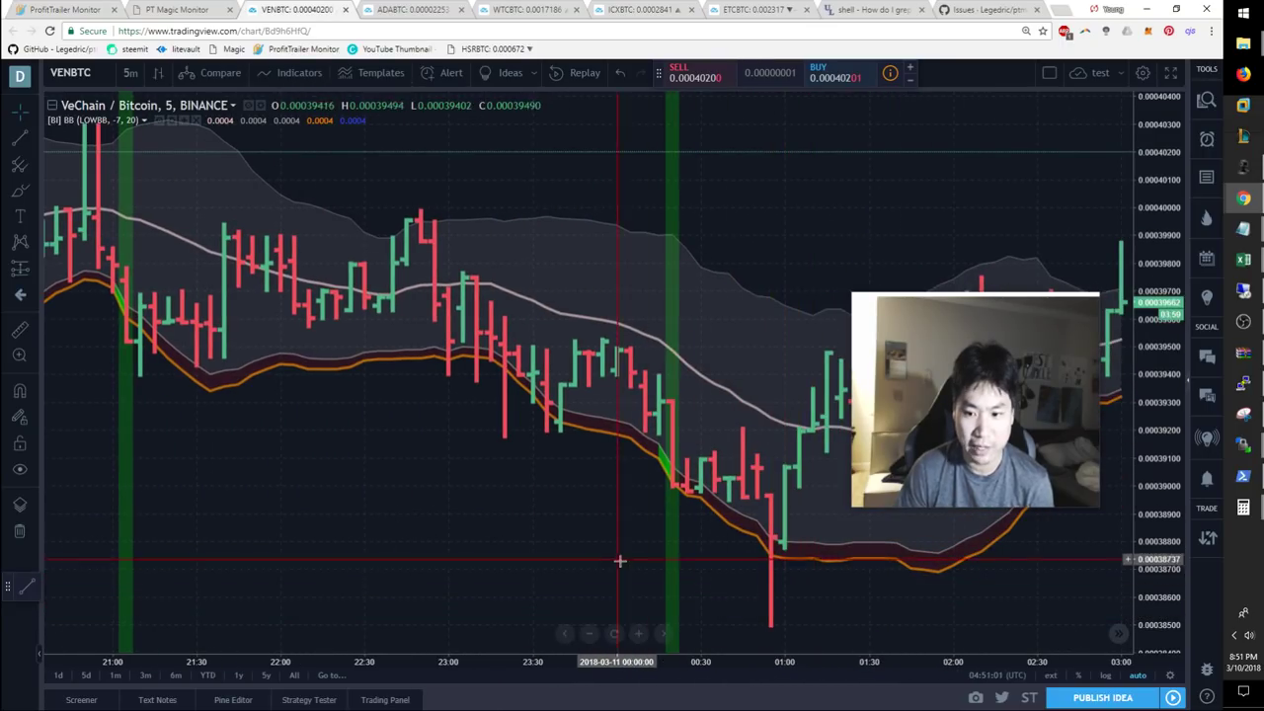
pyautogui.hscroll(-9, 619, 556)
pyautogui.keyDown('shift'); pyautogui.click(254, 494); pyautogui.keyUp('shift')
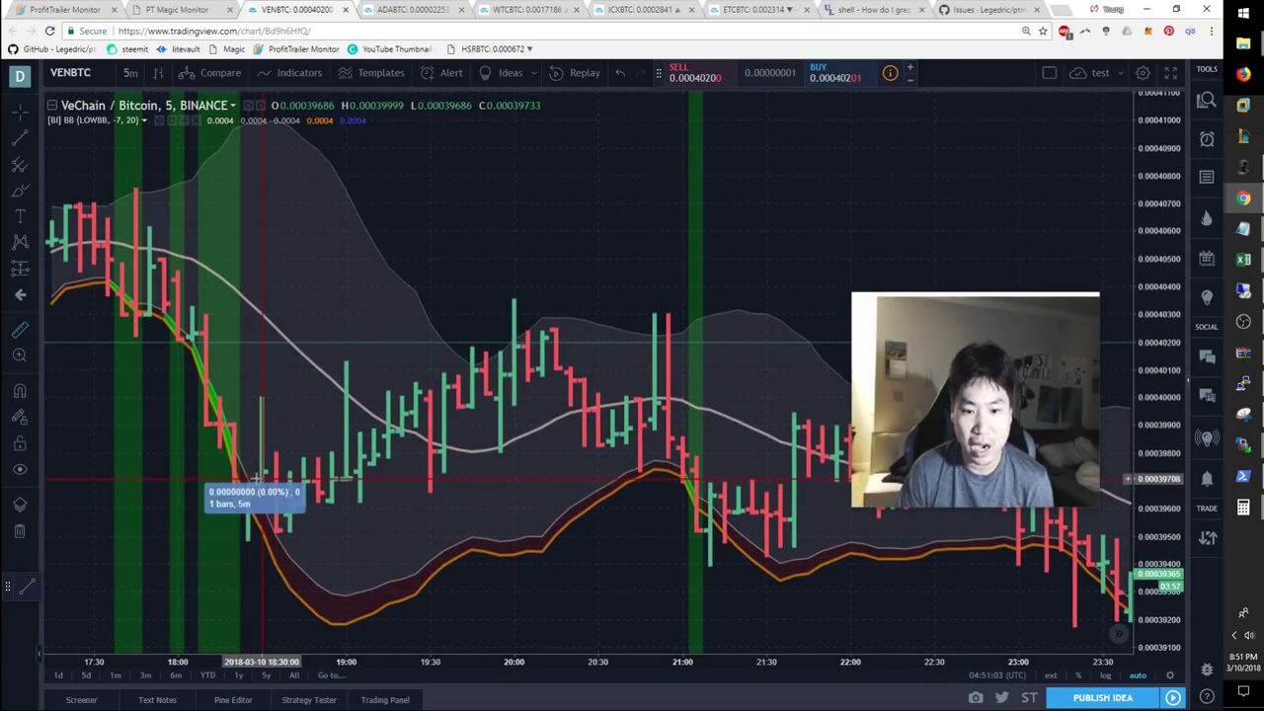
pyautogui.click(660, 321)
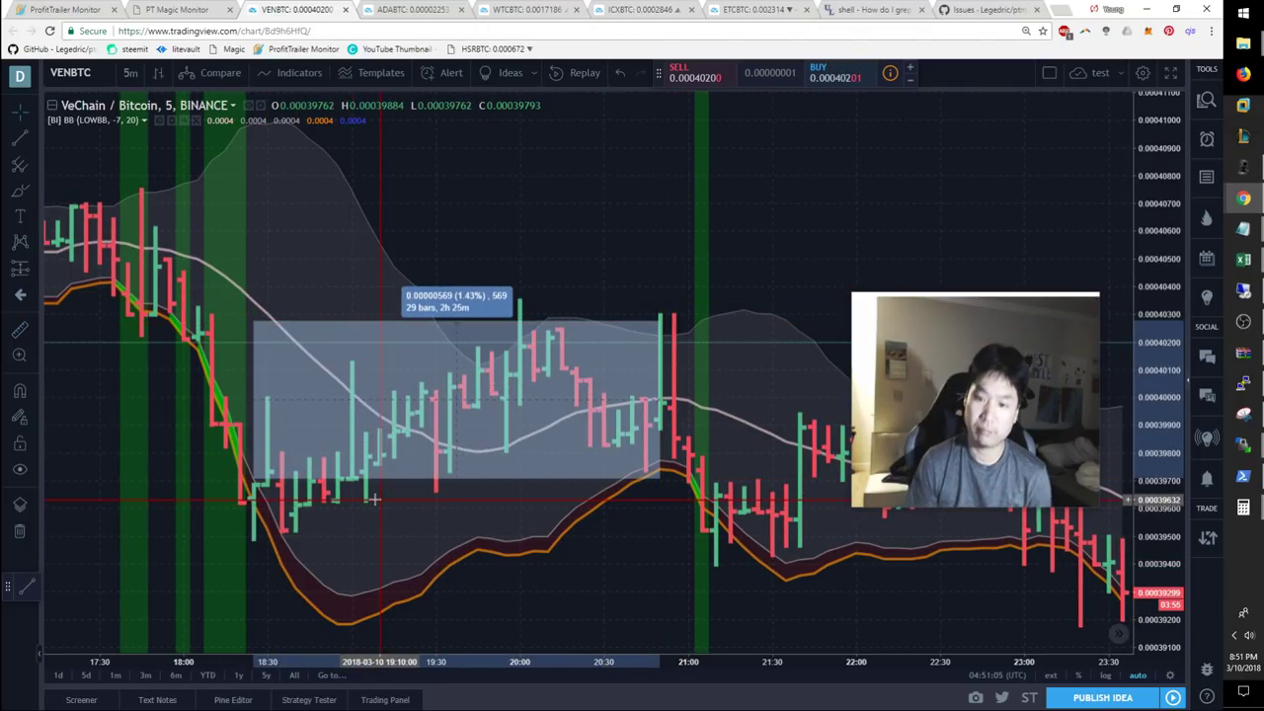
# - Highlight the "bot missed sell" remark in the vechain notes and the ".5 gain only" remark in the ada notes
pyautogui.hotkey('alt', 'Tab')
pyautogui.hotkey('alt', 'Tab')
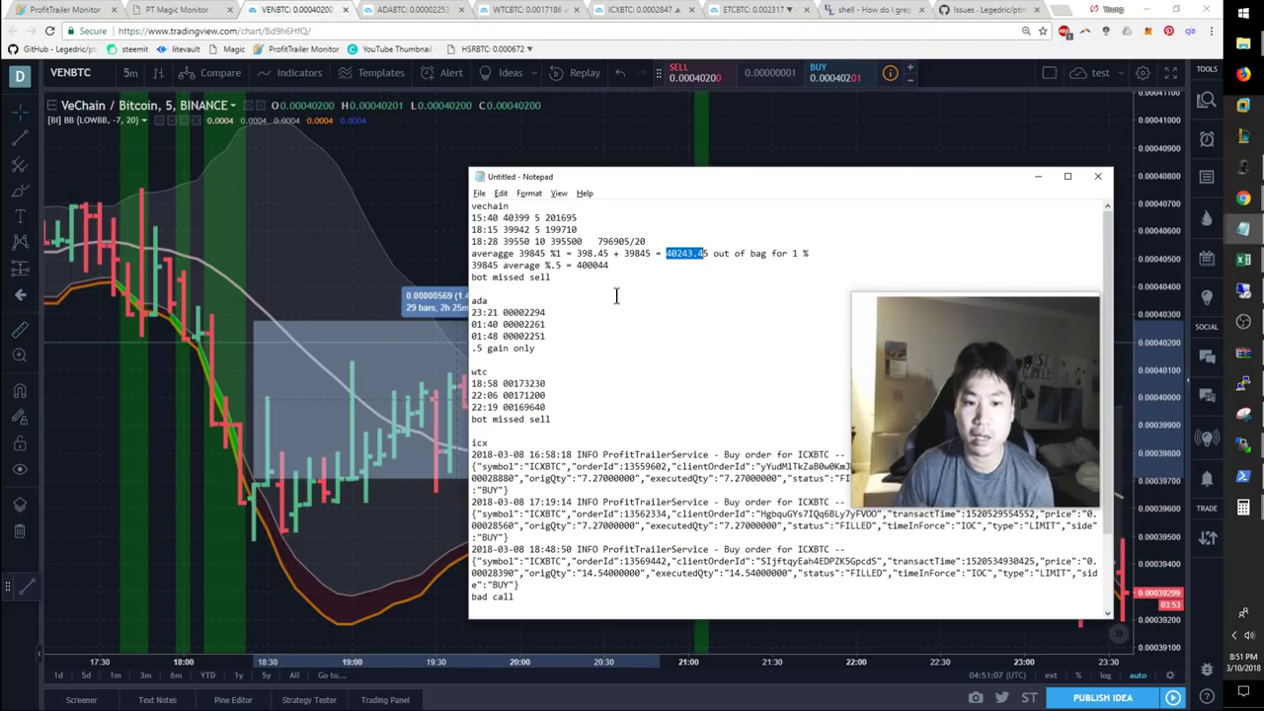
pyautogui.press('Down')
pyautogui.press('Down')
pyautogui.press('Home')
pyautogui.hotkey('shift', 'End')
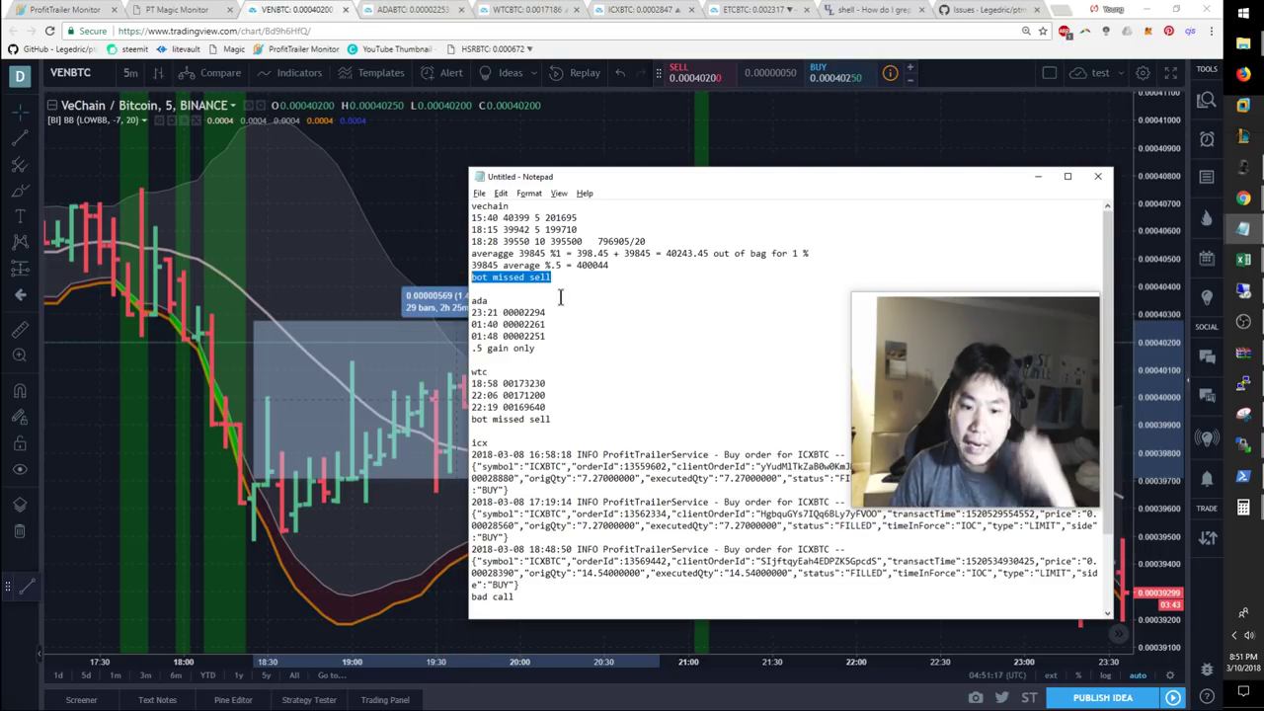
pyautogui.moveTo(559, 352); pyautogui.dragTo(471, 348)
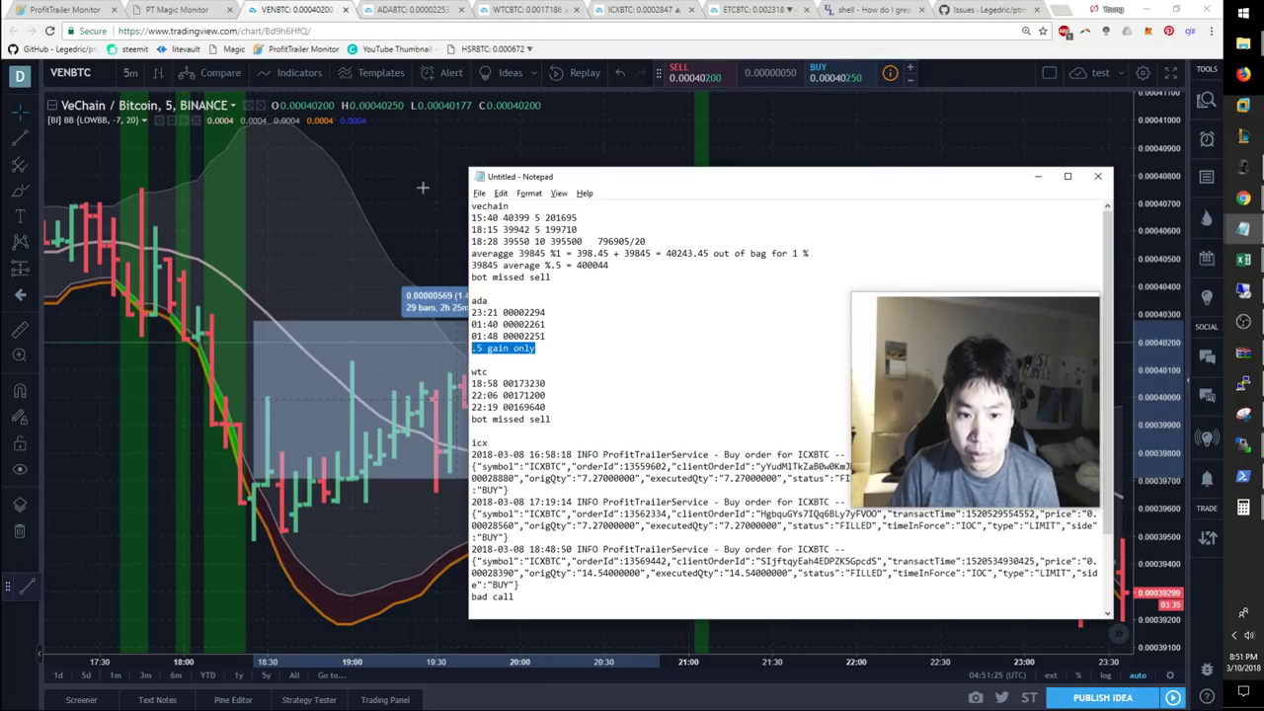
# - Compare the 23:21 ada buy at 00002294 in the notes with the 23:20 candle on the ADABTC chart
pyautogui.click(301, 247)
pyautogui.hotkey('ctrl', 'Tab')
pyautogui.moveTo(301, 247); pyautogui.dragTo(279, 531)
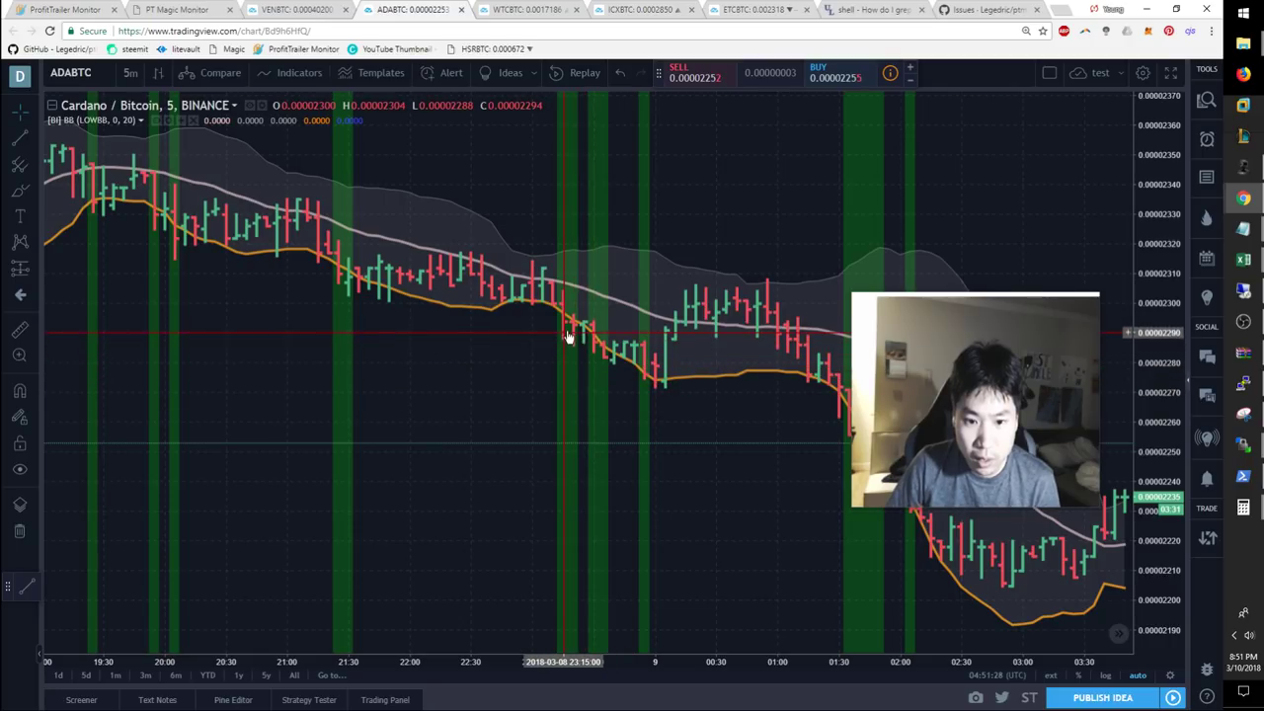
pyautogui.hotkey('alt', 'Tab')
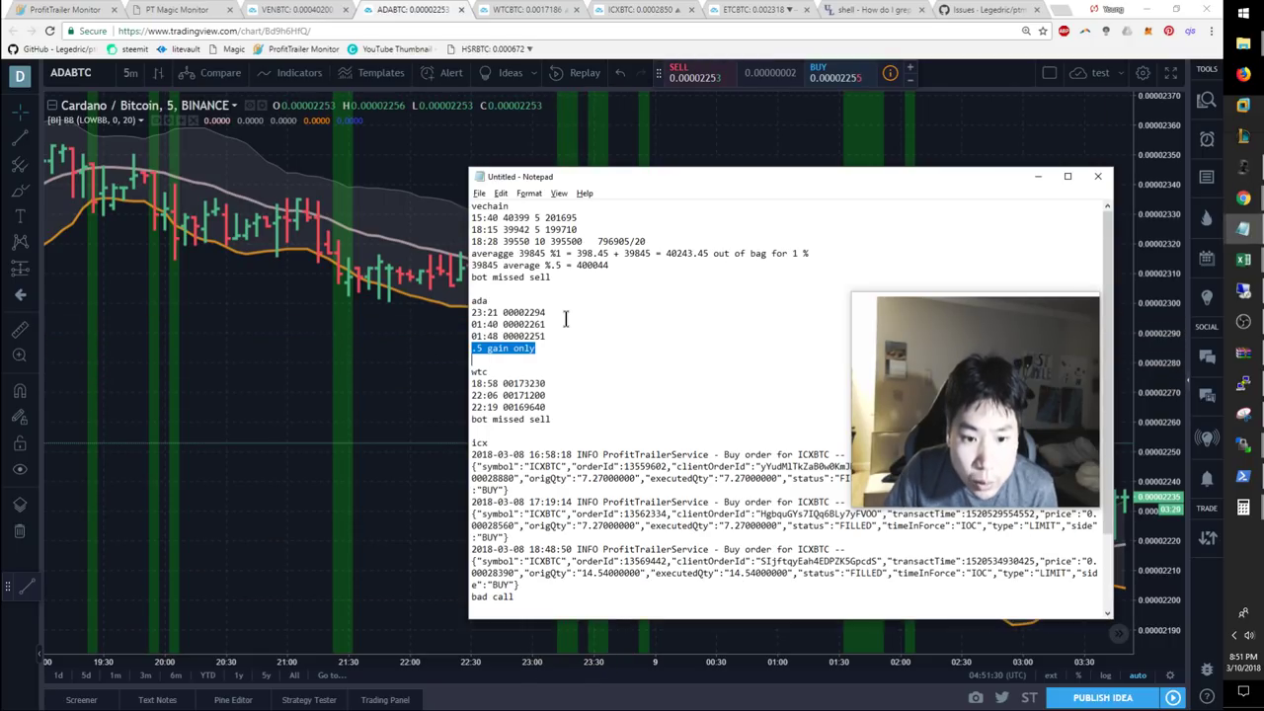
pyautogui.hotkey('alt', 'Tab')
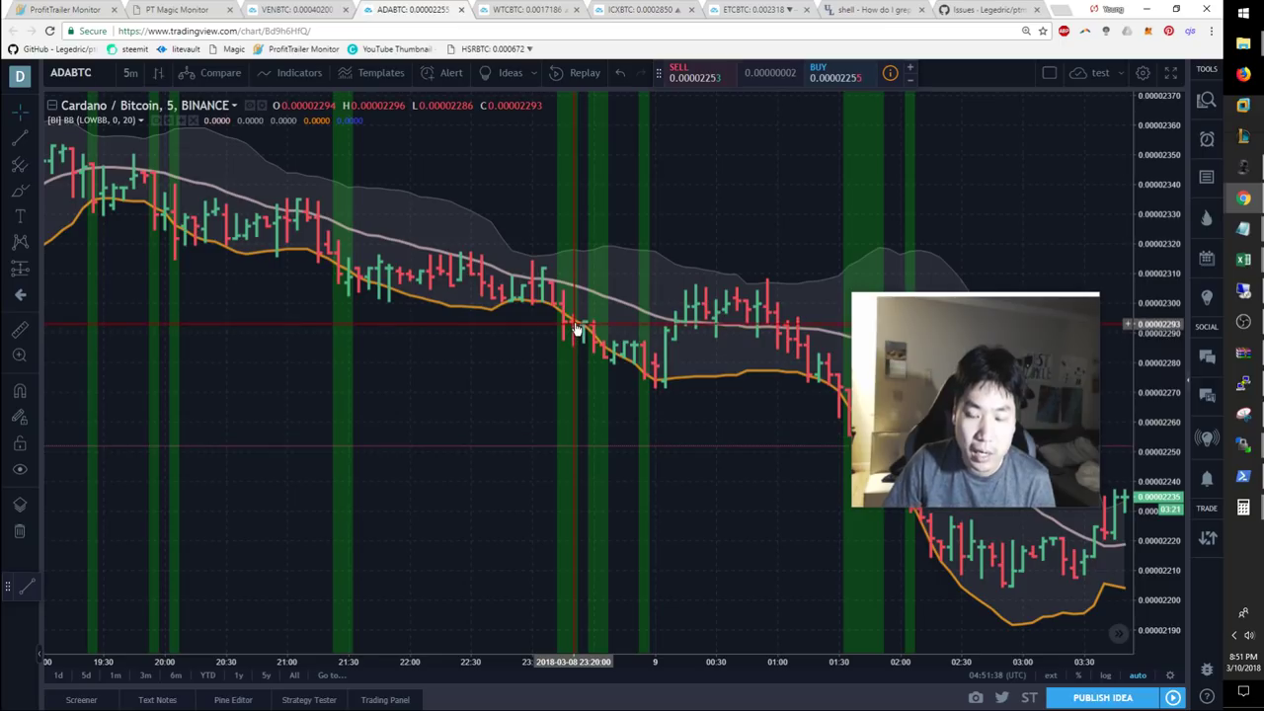
pyautogui.hotkey('alt', 'Tab')
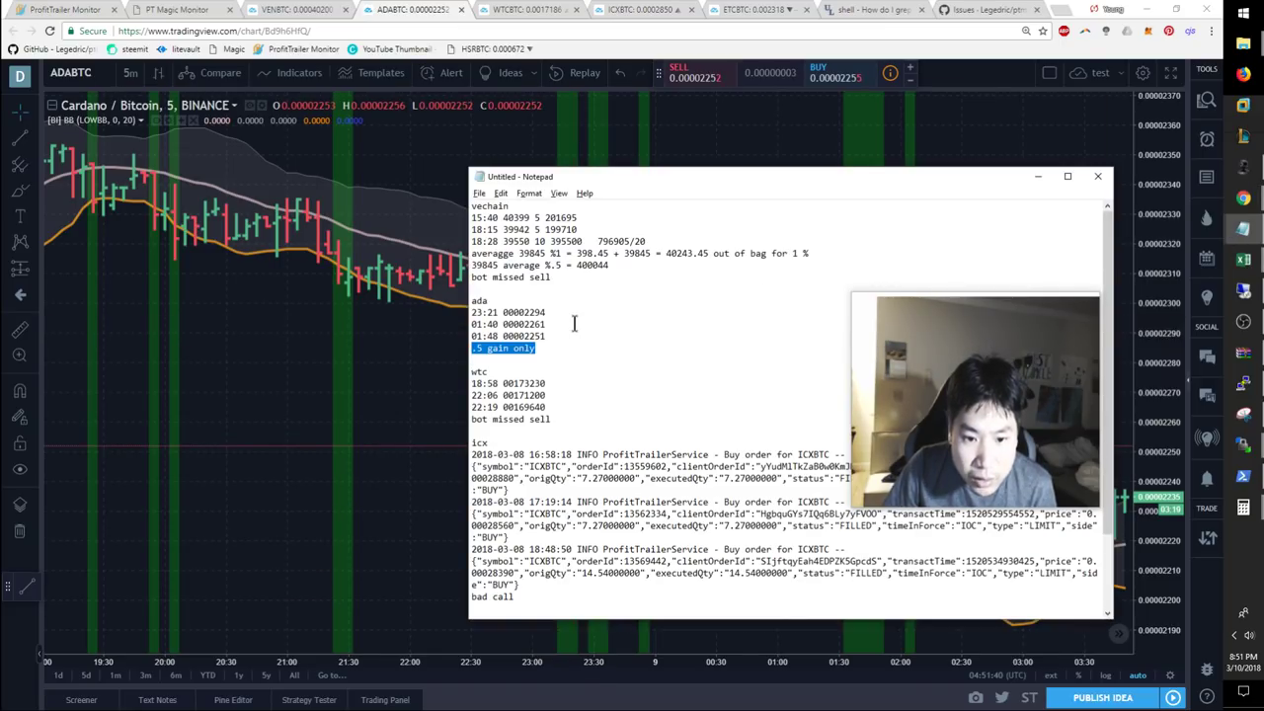
pyautogui.hotkey('alt', 'Tab')
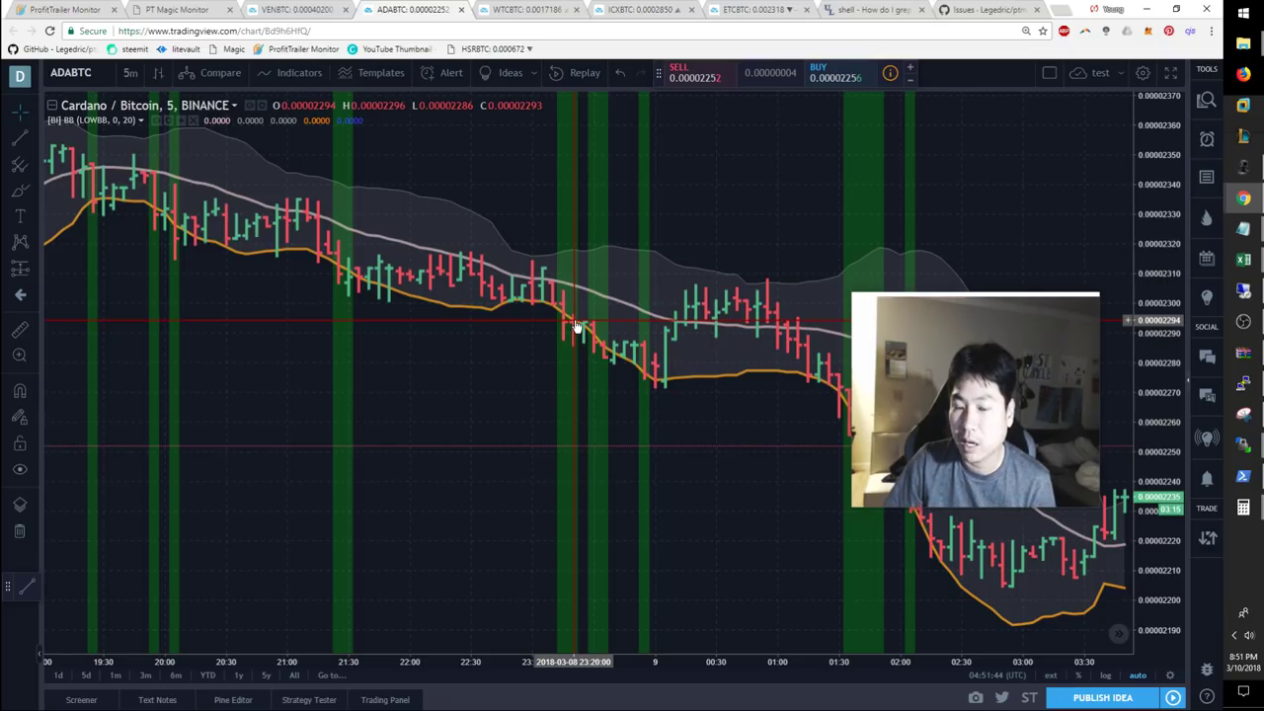
pyautogui.hotkey('alt', 'Tab')
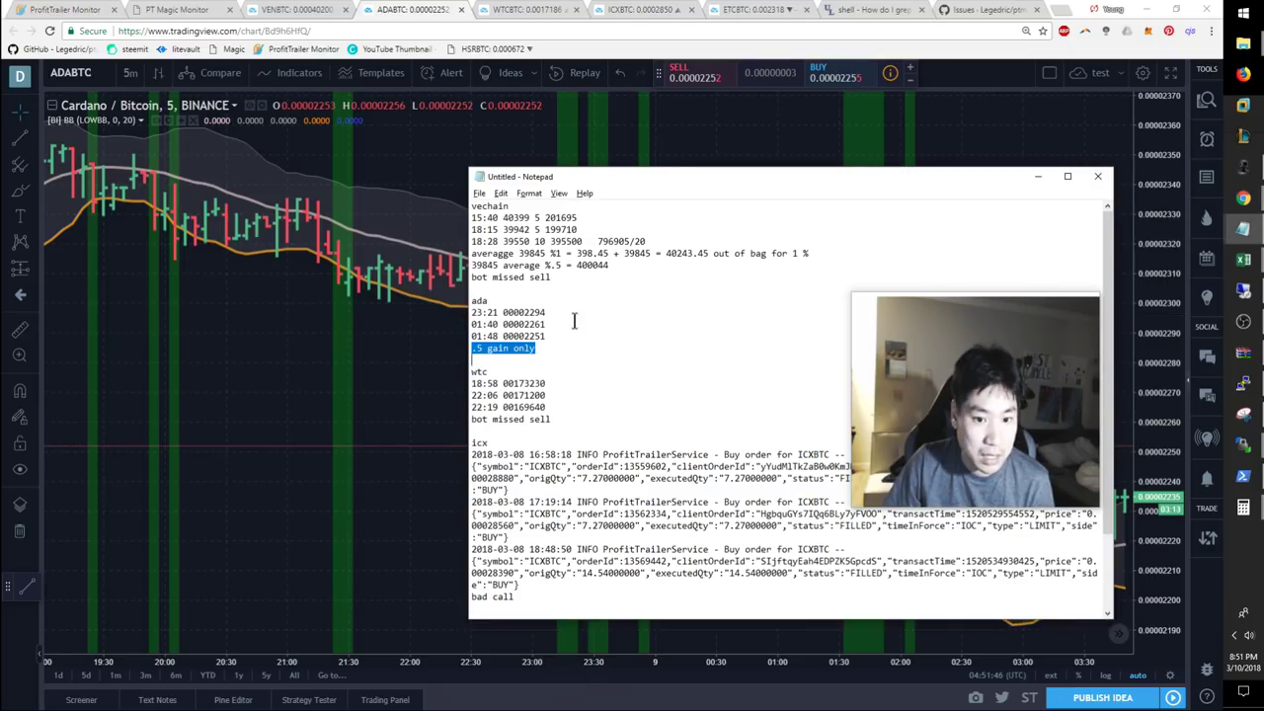
pyautogui.hotkey('alt', 'Tab')
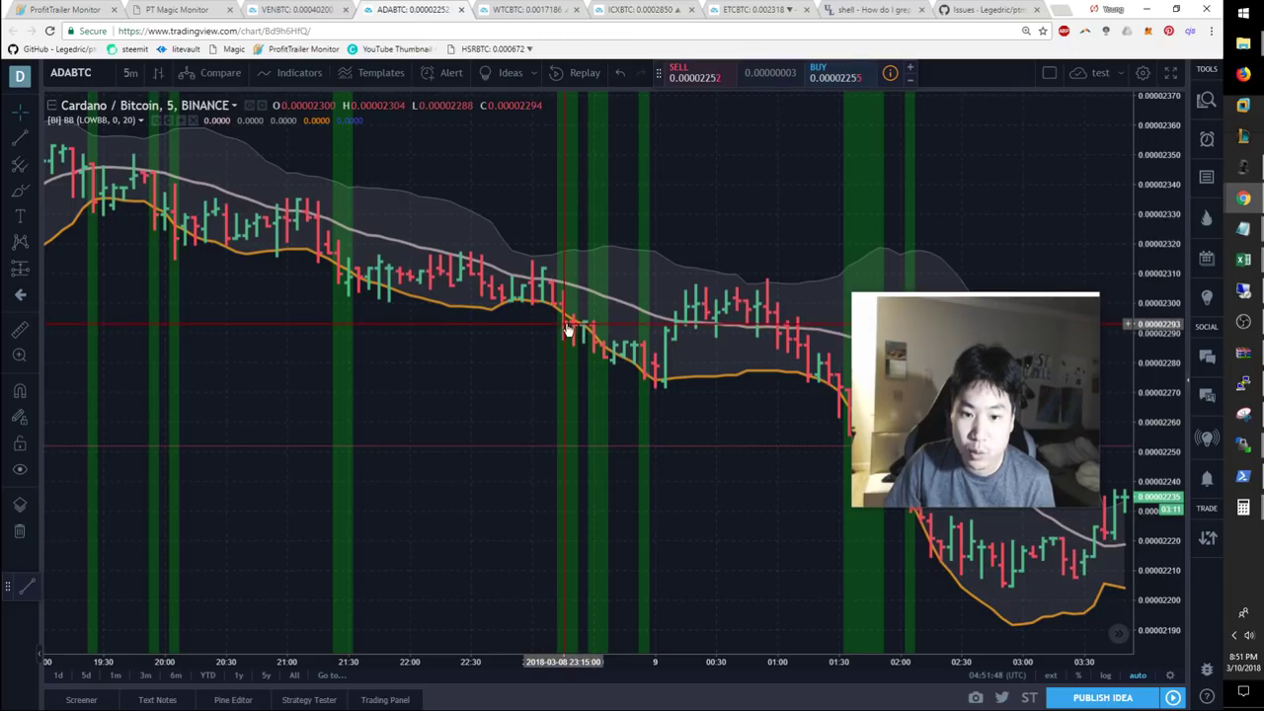
# - Measure the ADABTC price rise from the first buy around 23:20 on 2018-03-08 to the 00:55 peak
pyautogui.keyDown('shift'); pyautogui.click(573, 327); pyautogui.keyUp('shift')
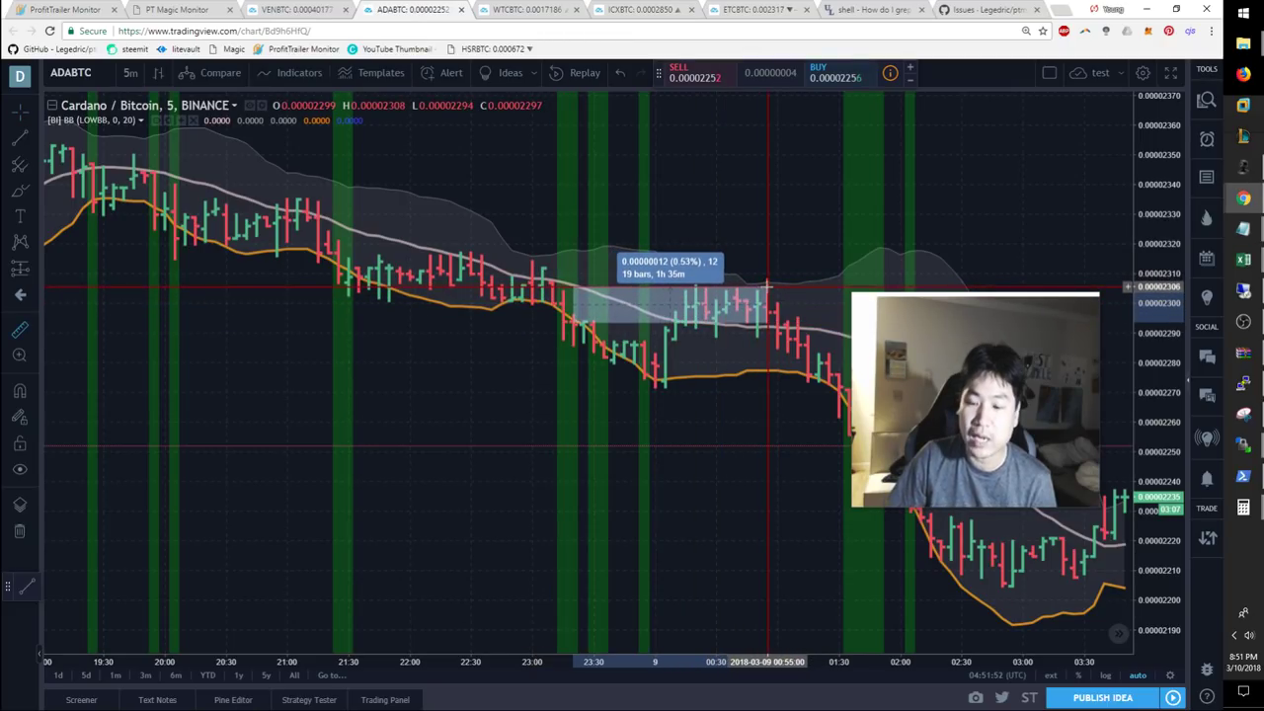
pyautogui.moveTo(790, 404); pyautogui.dragTo(376, 325)
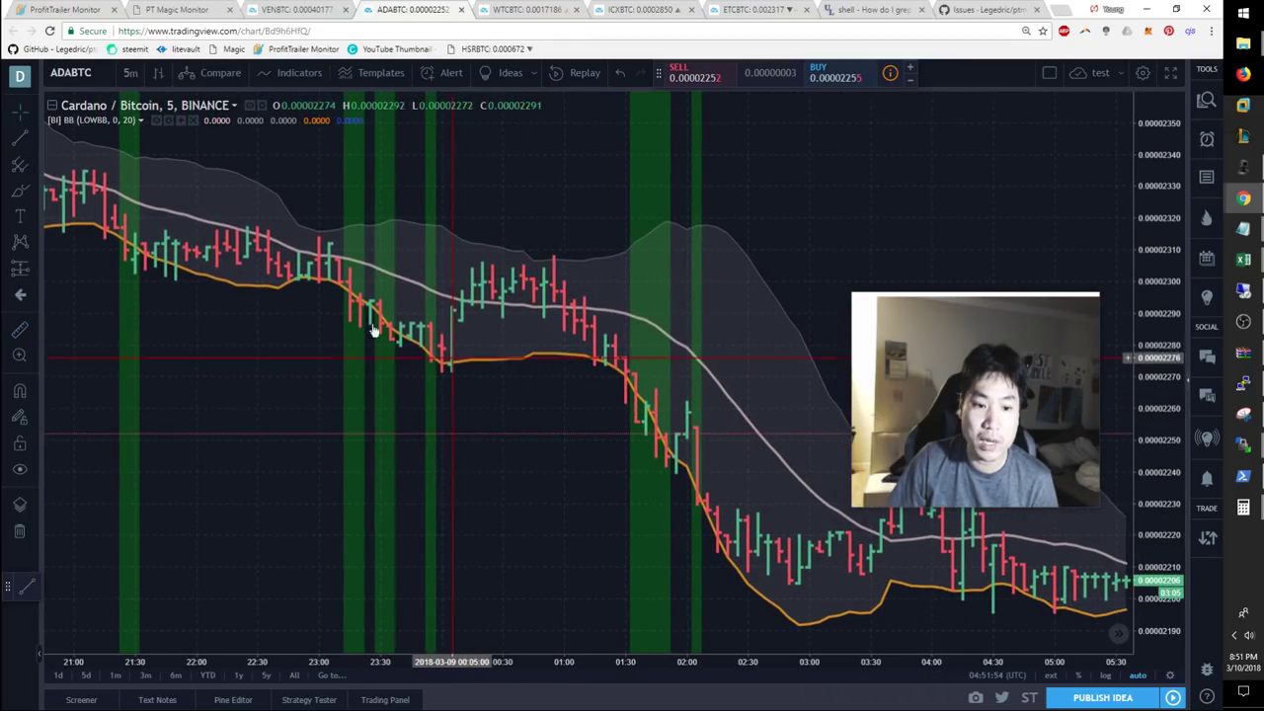
pyautogui.keyDown('shift'); pyautogui.click(355, 299); pyautogui.keyUp('shift')
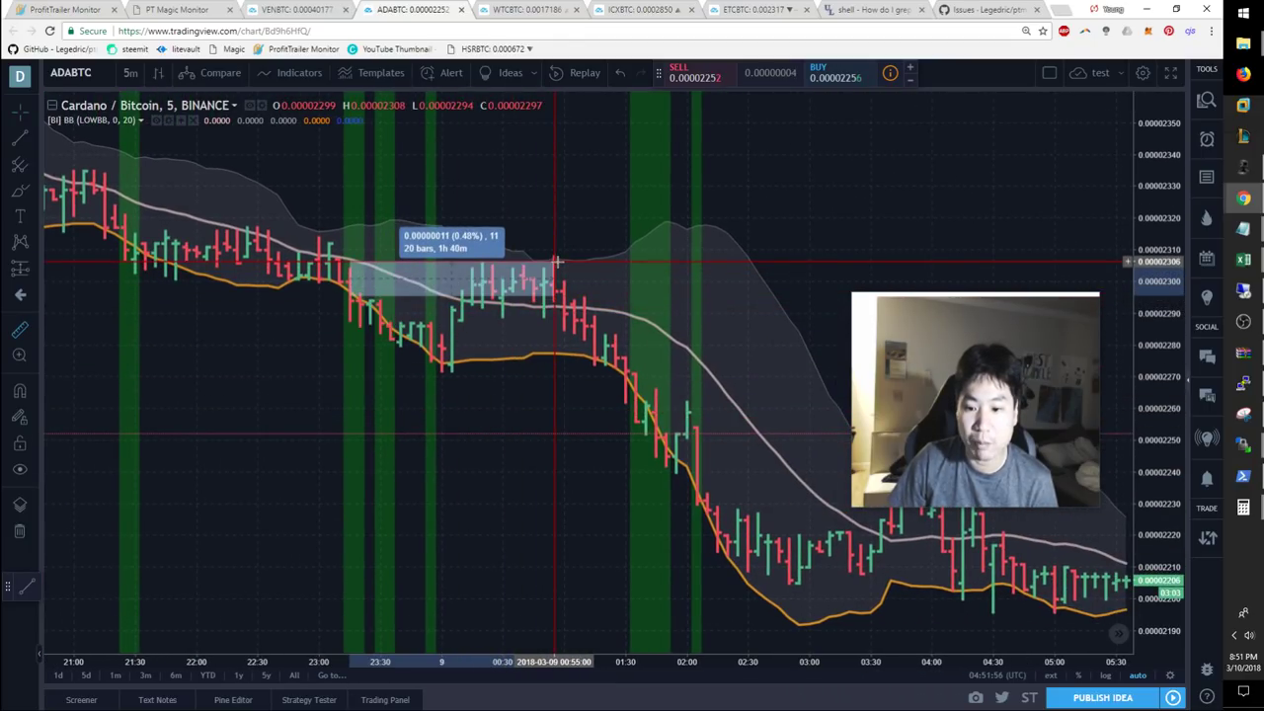
# - Measure the ADABTC price drop from 01:30 to 02:35 on 2018-03-09 and the rebound from 02:35 to 04:00
pyautogui.moveTo(556, 261); pyautogui.dragTo(395, 330)
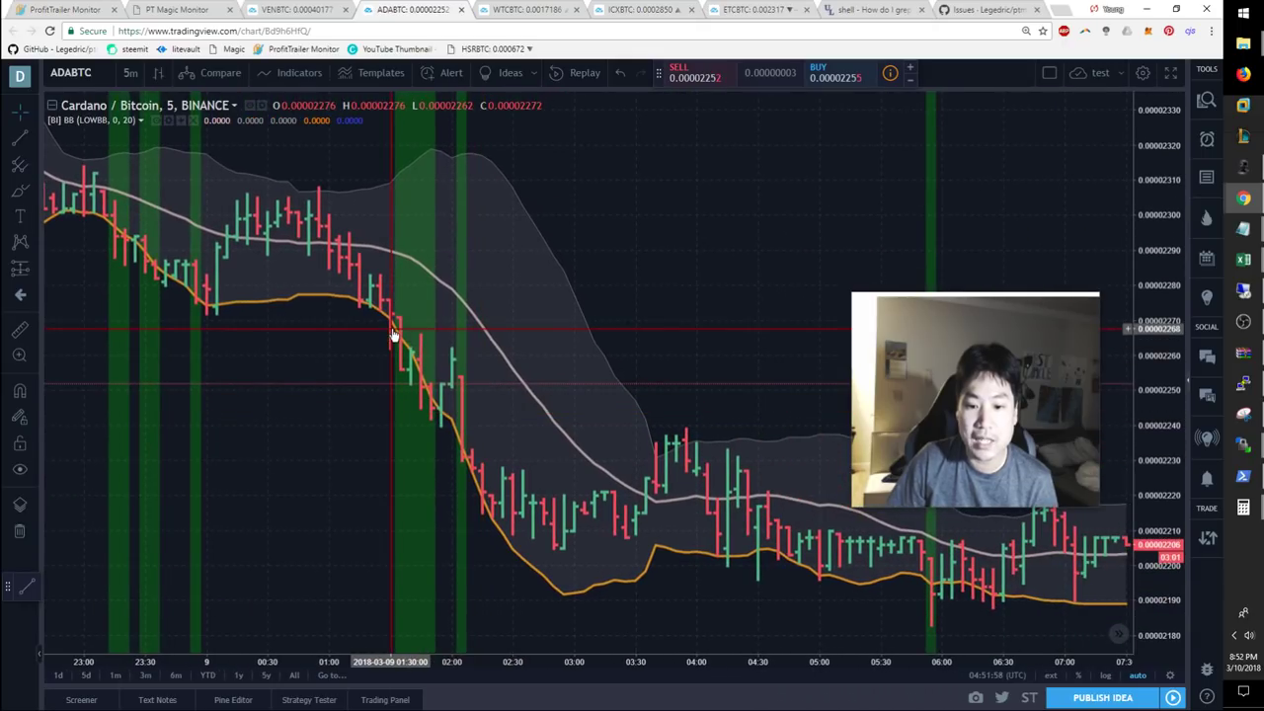
pyautogui.keyDown('shift'); pyautogui.click(395, 330); pyautogui.keyUp('shift')
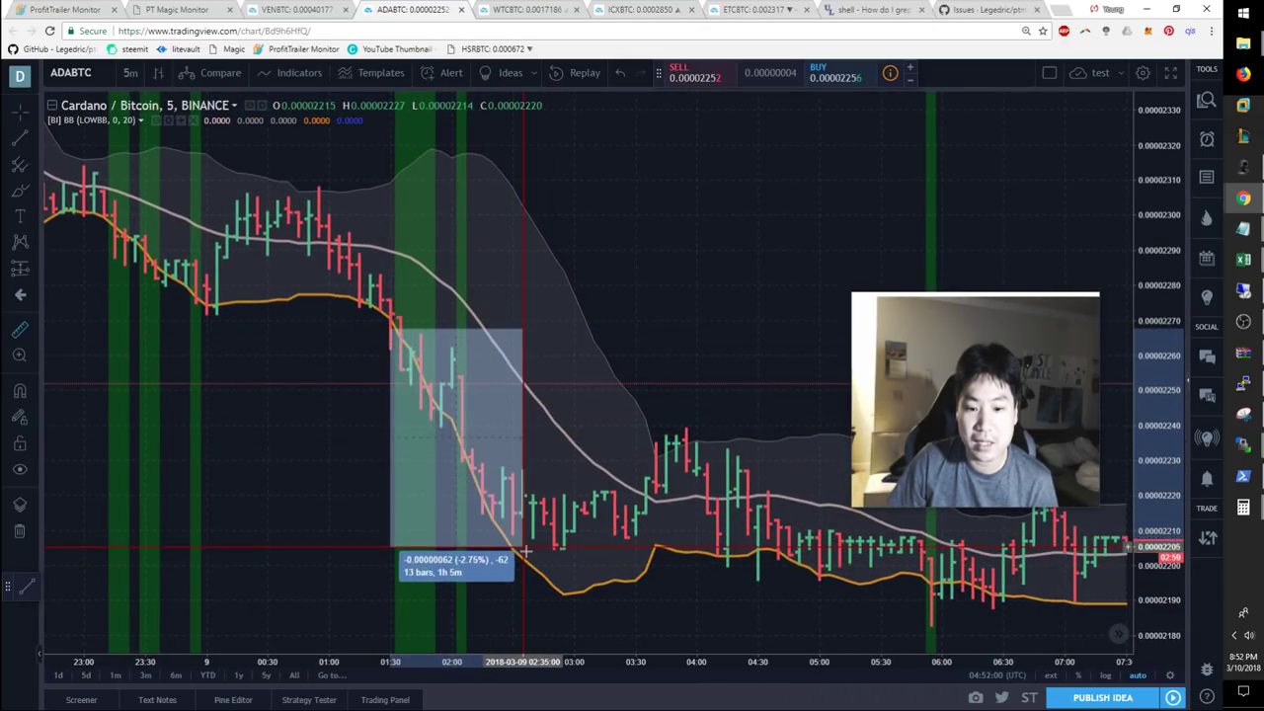
pyautogui.moveTo(839, 444); pyautogui.dragTo(737, 445)
pyautogui.keyDown('shift'); pyautogui.click(421, 544); pyautogui.keyUp('shift')
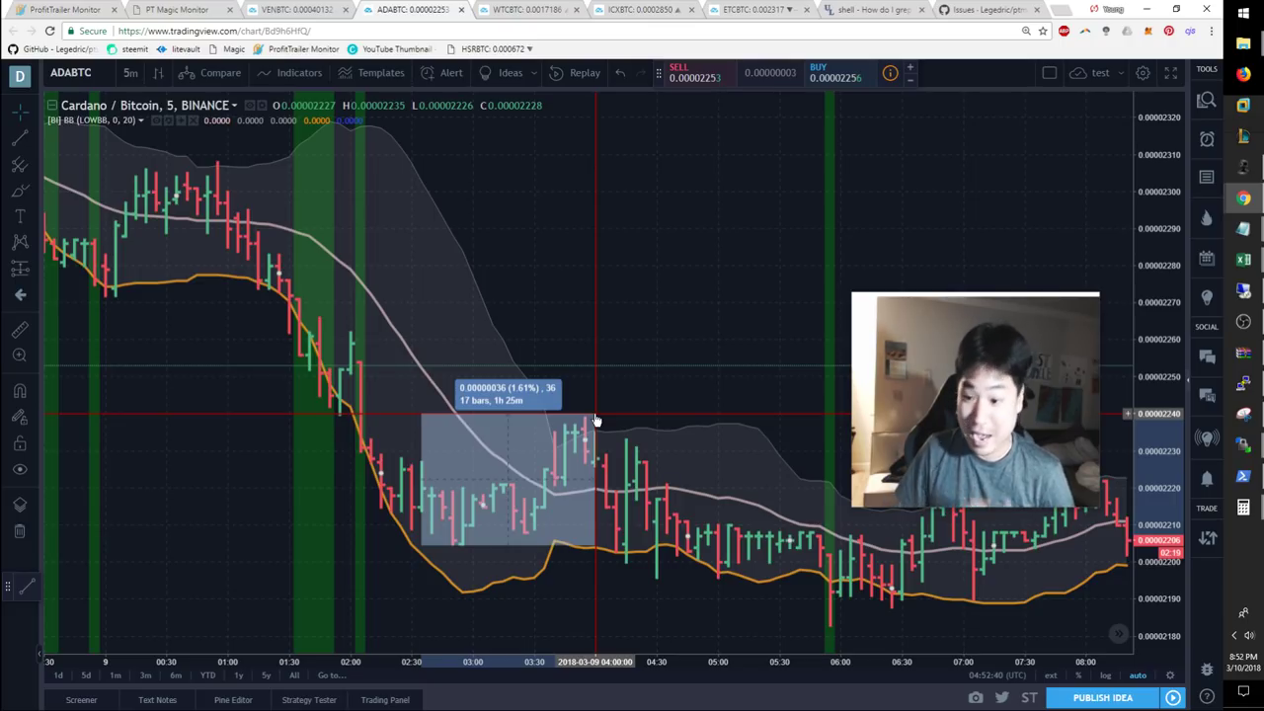
# - Review the stop-loss entries in the ProfitTrailer sales log, and return to the Notepad trade notes
pyautogui.click(296, 11)
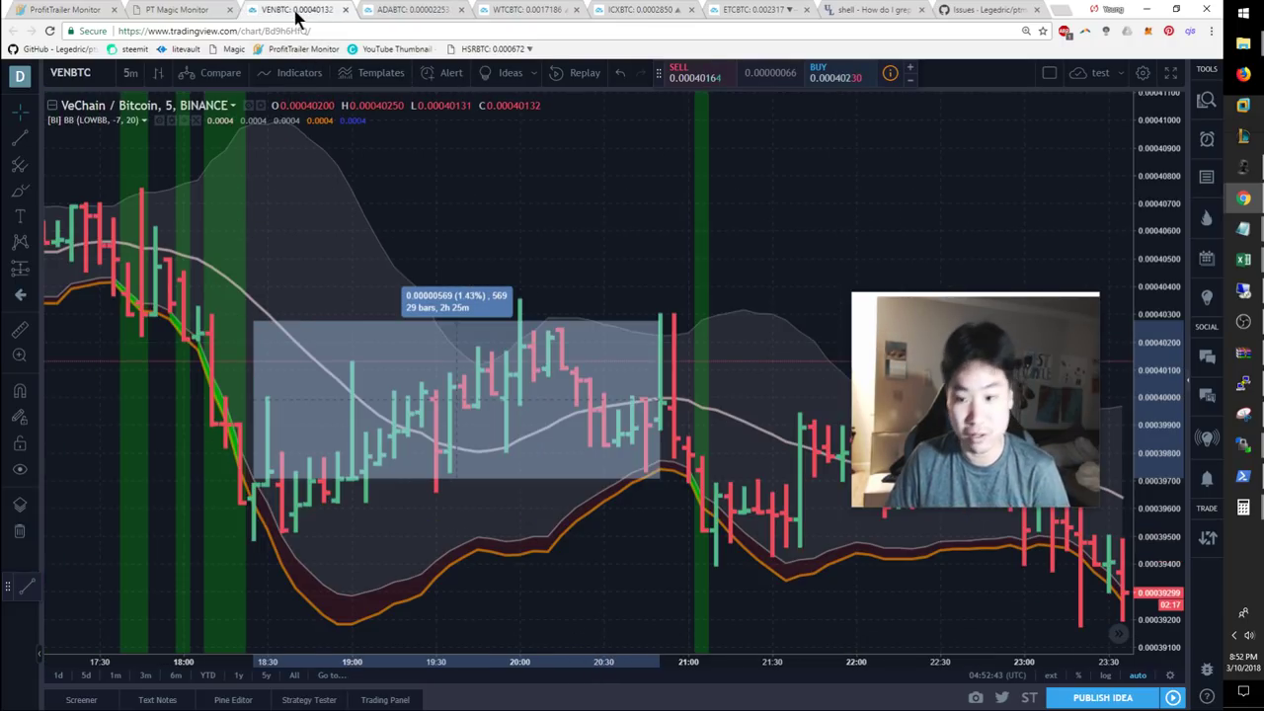
pyautogui.click(85, 12)
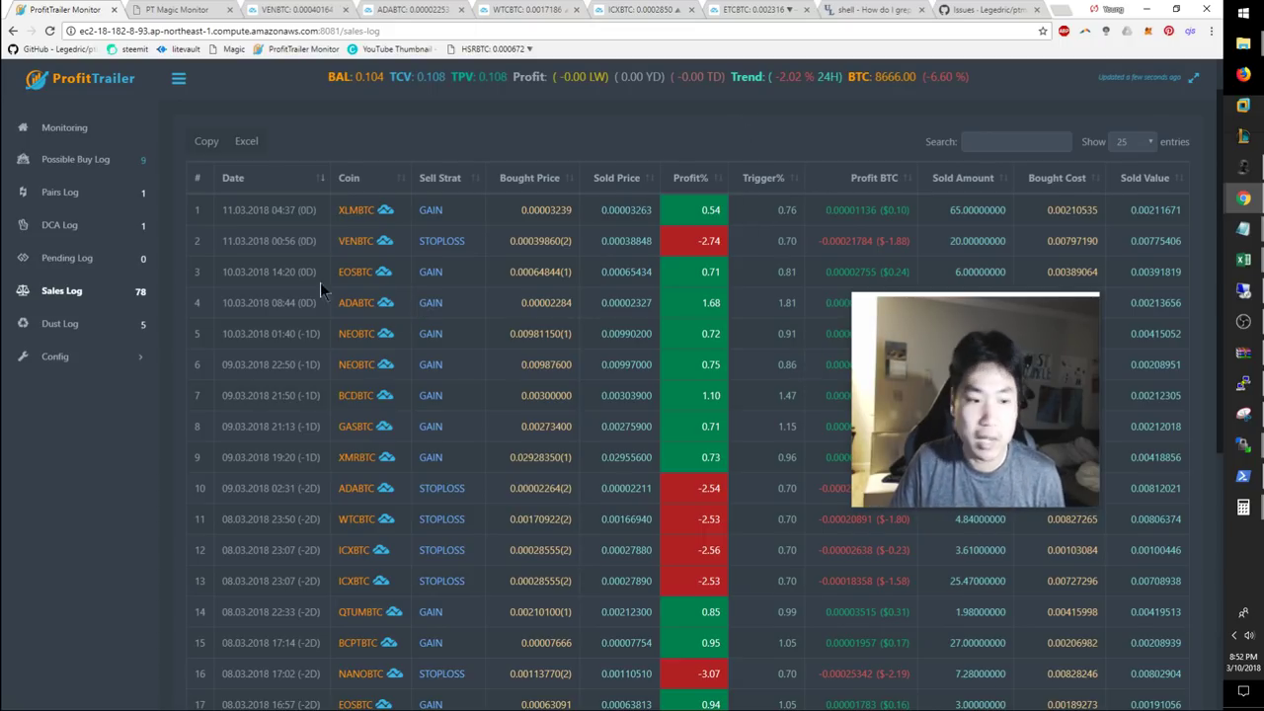
pyautogui.hotkey('alt', 'Tab')
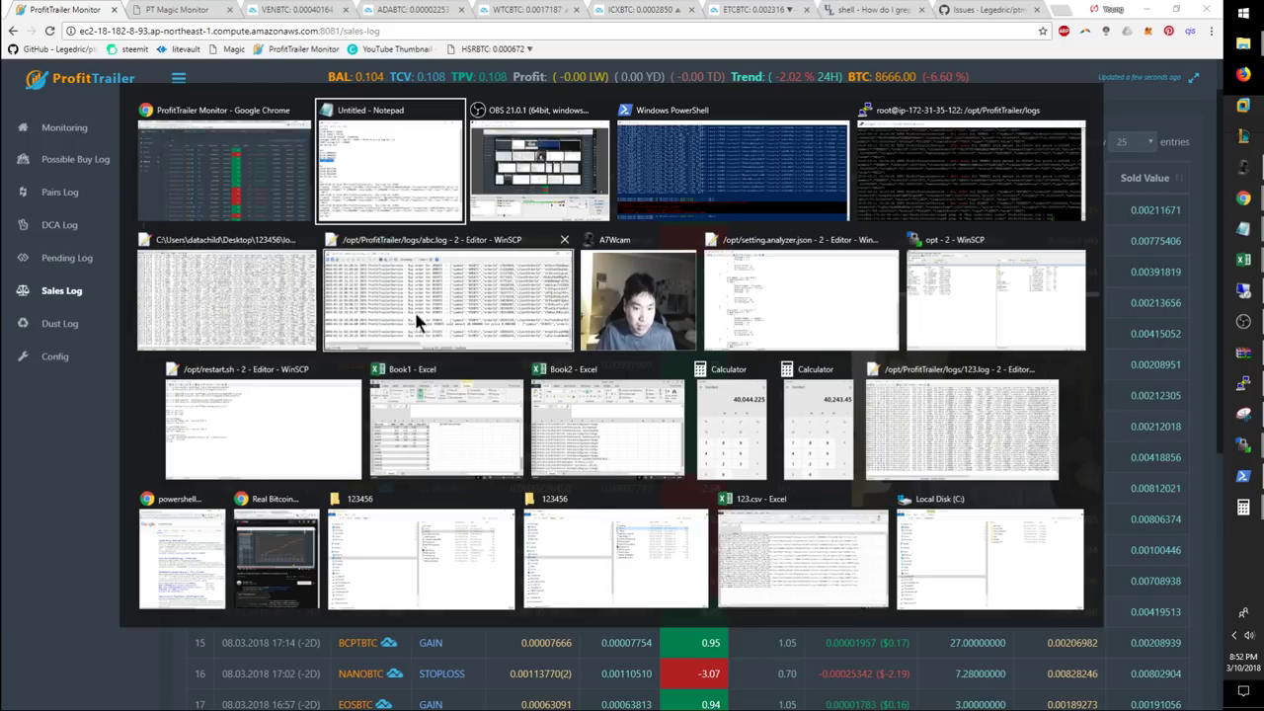
pyautogui.click(383, 181)
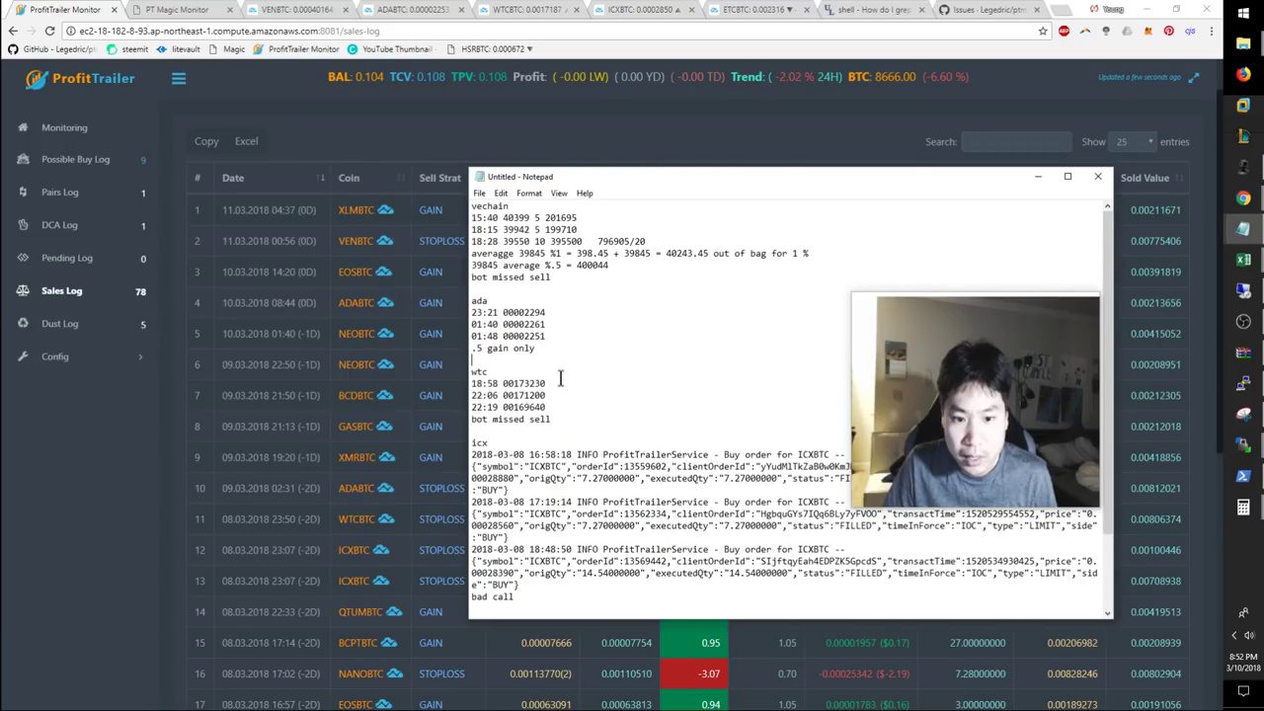
# - Compare the 18:58 wtc buy at 00173230 in the notes with the 18:55 candle on the WTCBTC chart
pyautogui.click(534, 10)
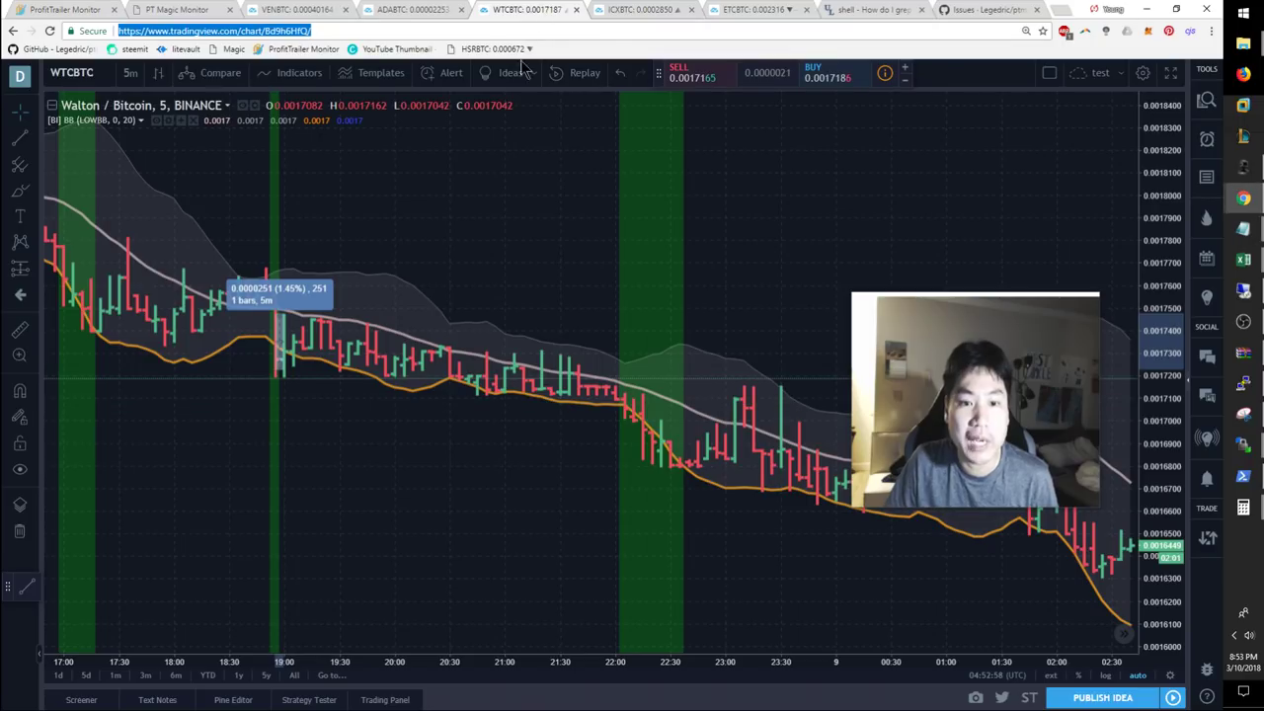
pyautogui.hotkey('alt', 'Tab')
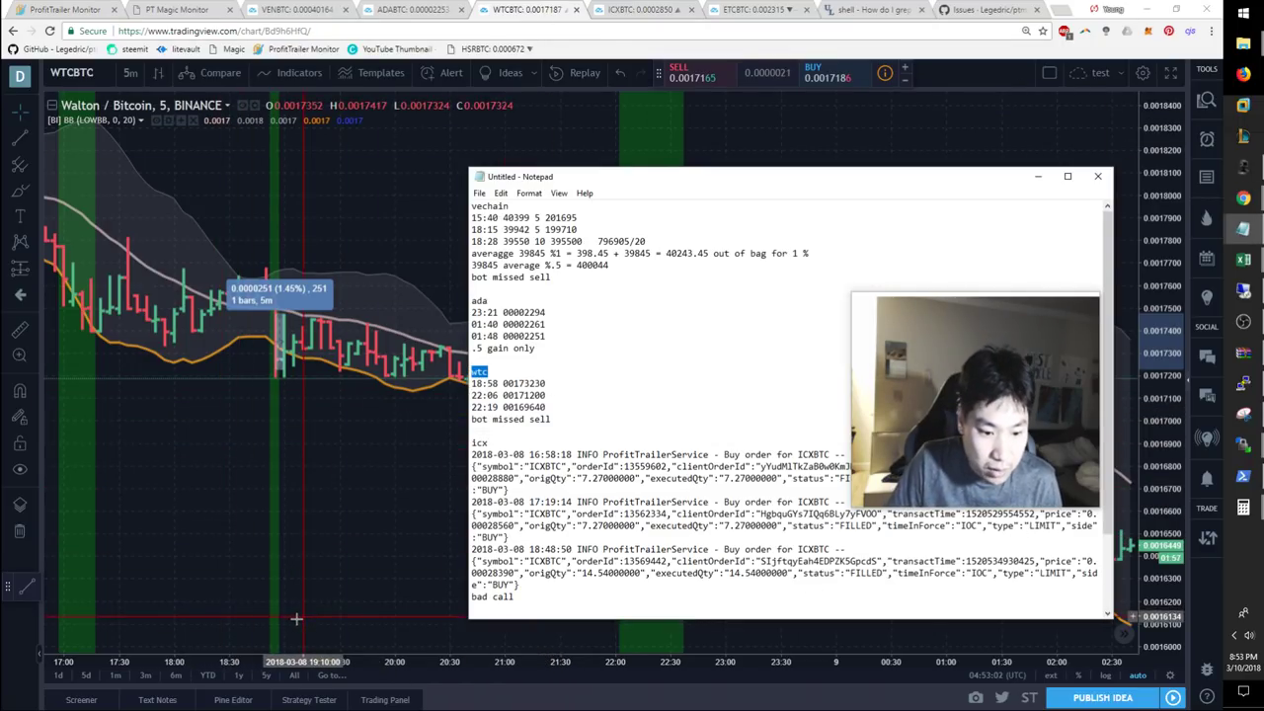
pyautogui.click(259, 400)
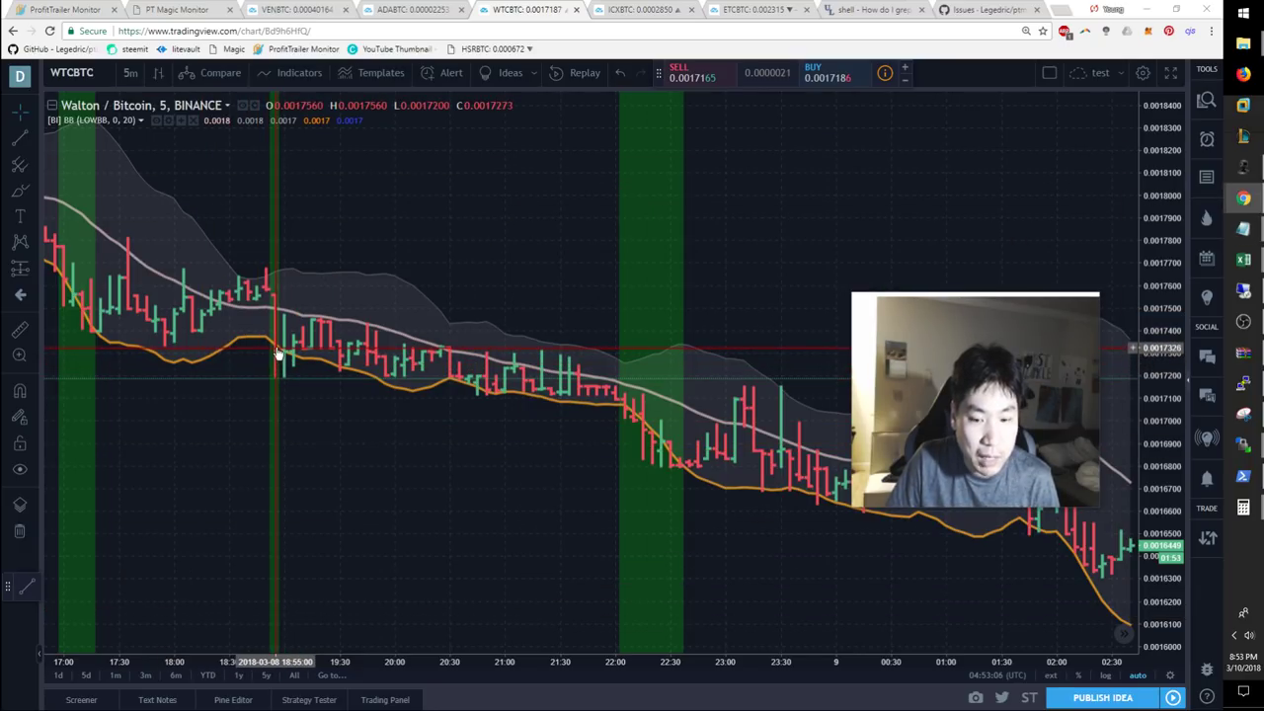
pyautogui.hotkey('alt', 'Tab')
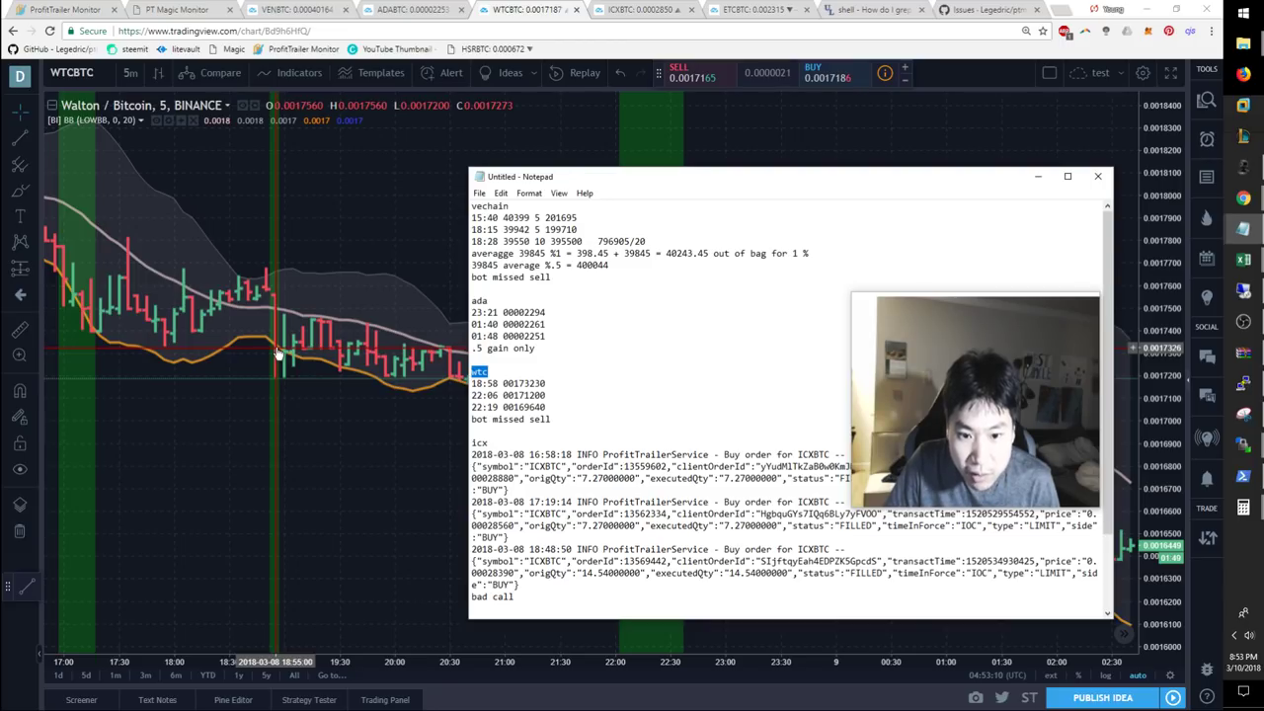
pyautogui.click(279, 354)
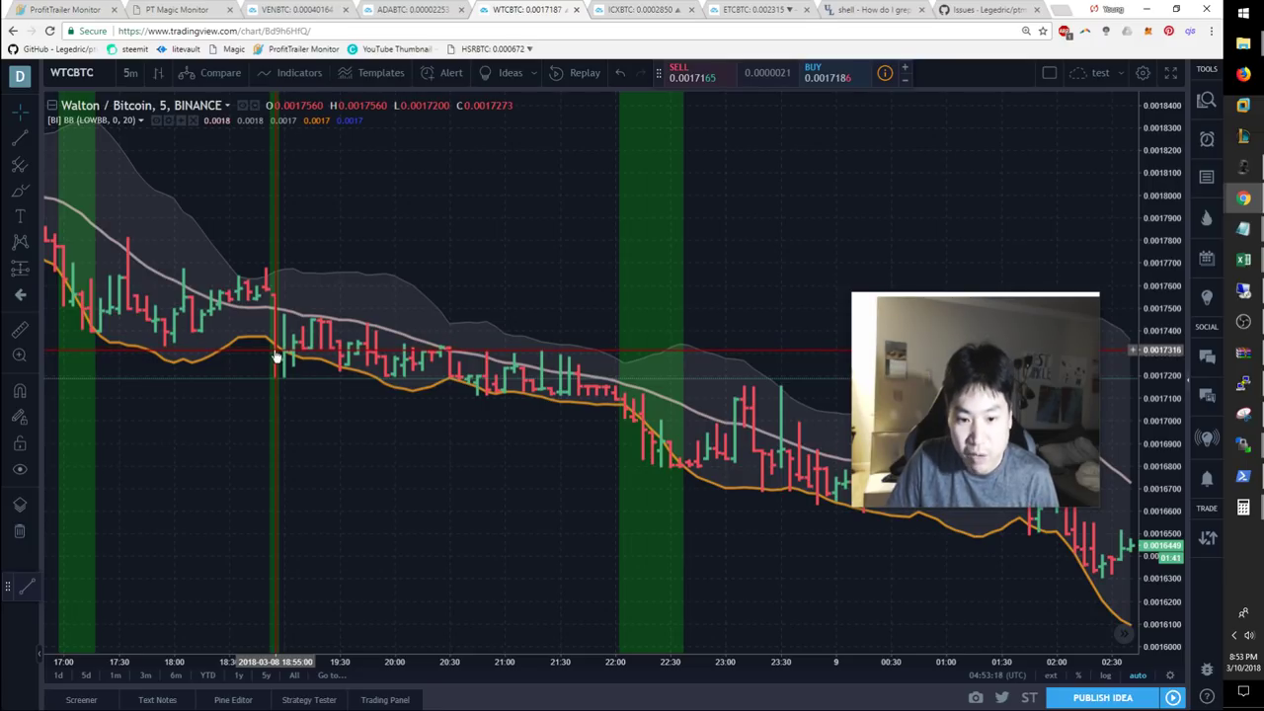
pyautogui.hotkey('alt', 'Tab')
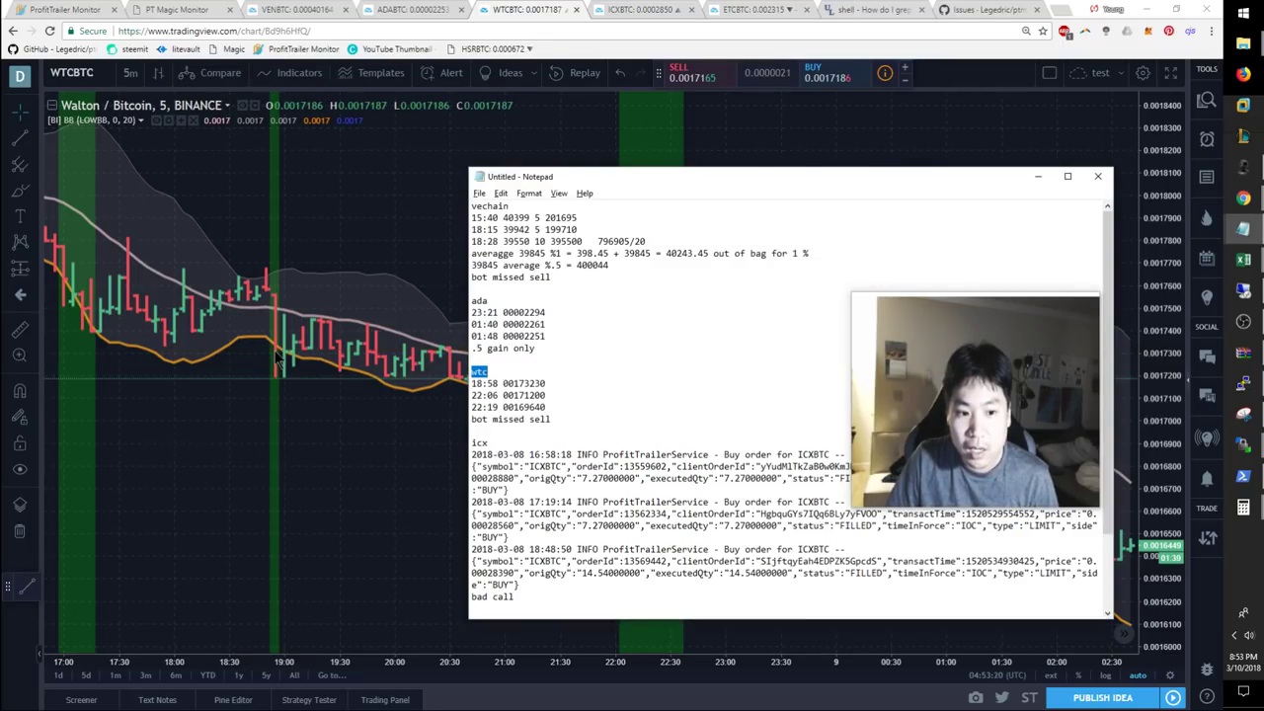
# - Measure the WTCBTC price rise from the 18:55 buy candle to 19:20 on 2018-03-08
pyautogui.click(278, 359)
pyautogui.keyDown('shift'); pyautogui.click(270, 358); pyautogui.keyUp('shift')
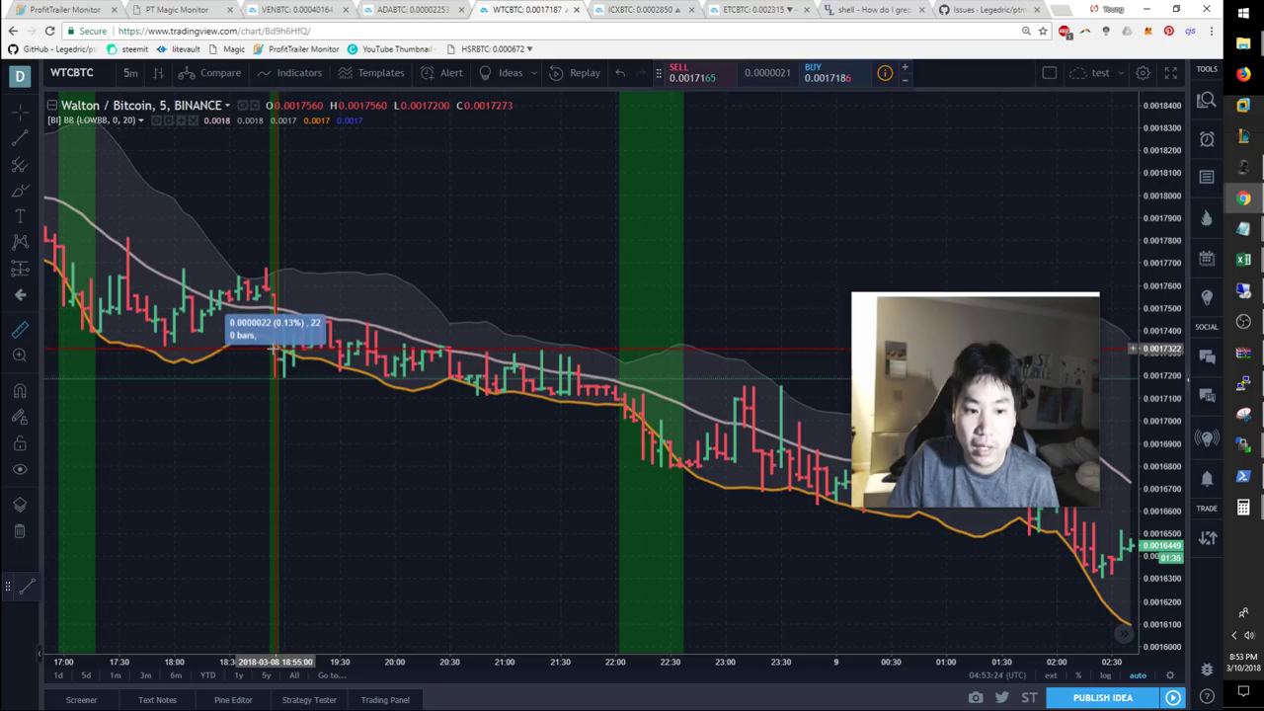
pyautogui.hotkey('alt', 'Tab')
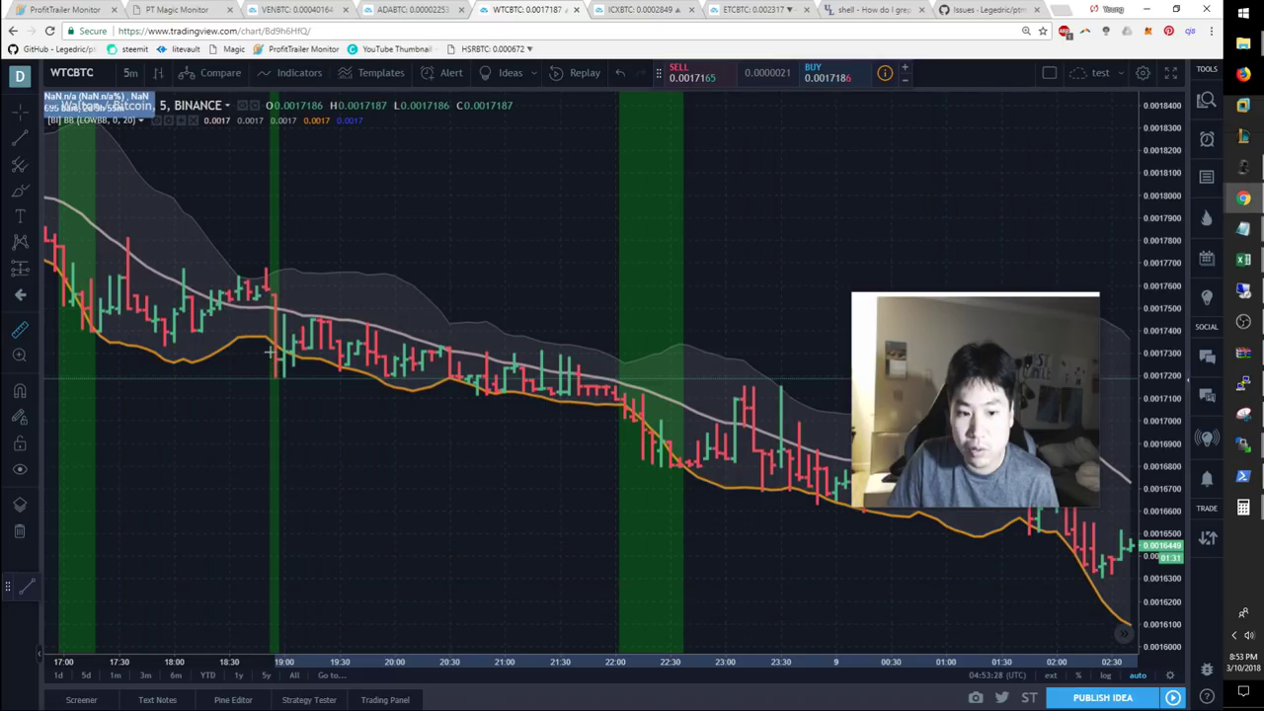
pyautogui.keyDown('shift'); pyautogui.click(268, 350); pyautogui.keyUp('shift')
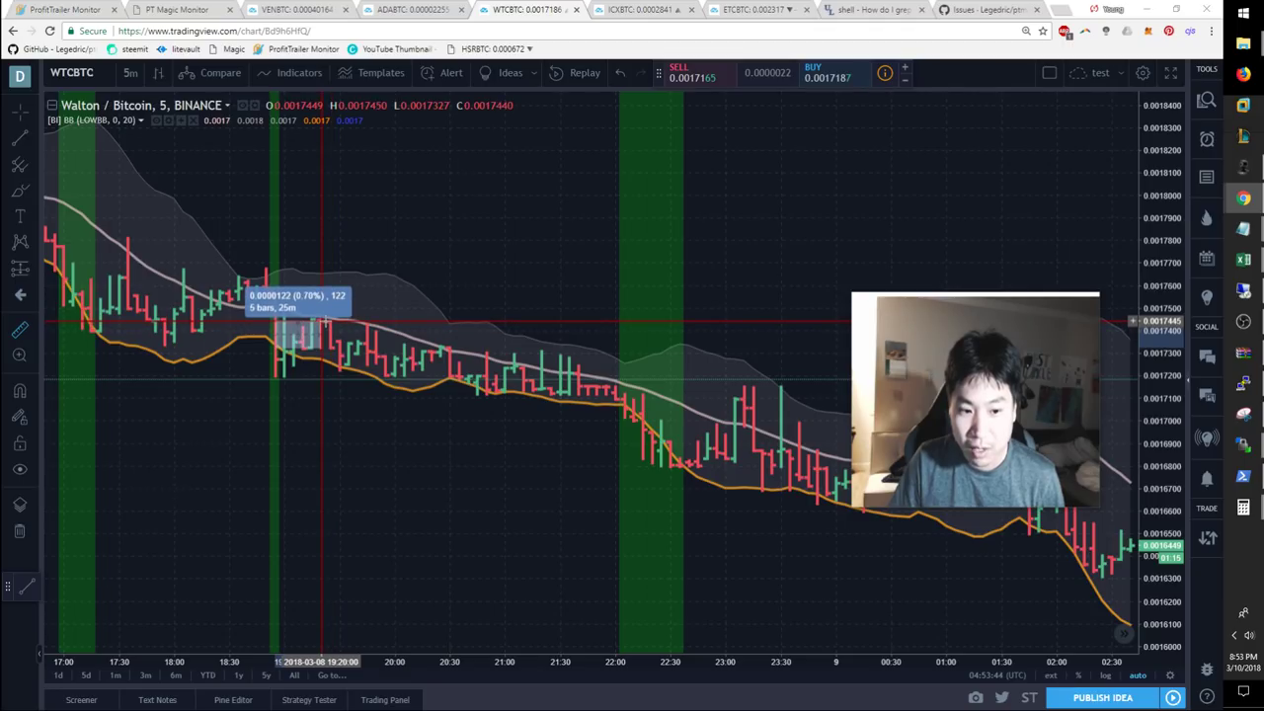
# - Append "/ bot missed sell." to the ".5 gain only" line in the ada notes
pyautogui.hotkey('alt', 'Tab')
pyautogui.hotkey('shift', 'Up')
pyautogui.hotkey('shift', 'Up')
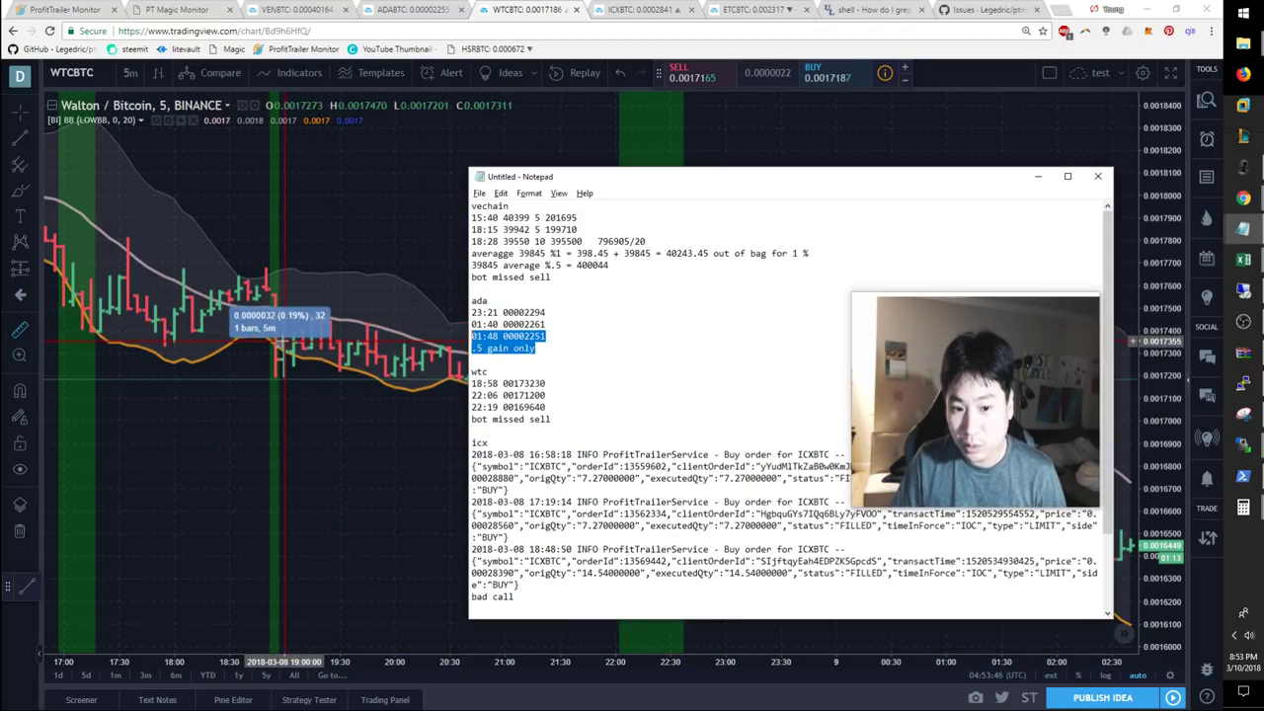
pyautogui.press('Right')
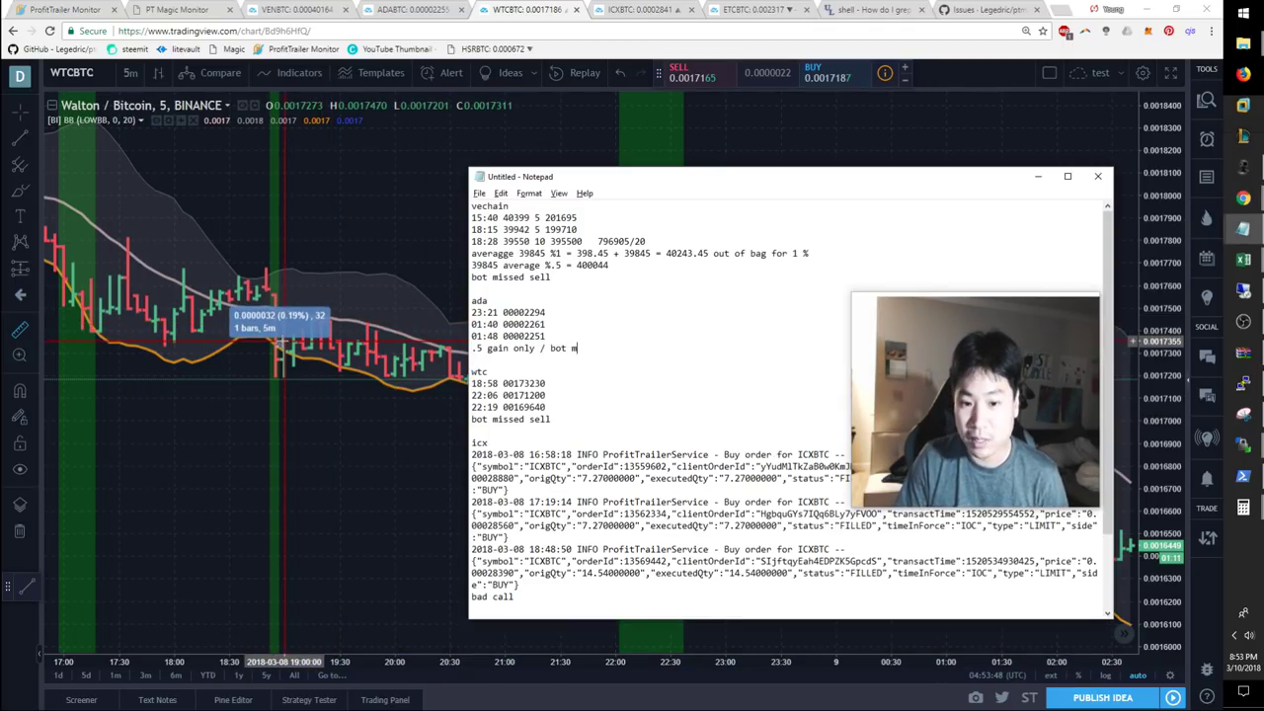
pyautogui.write('/ bot missed sell.')
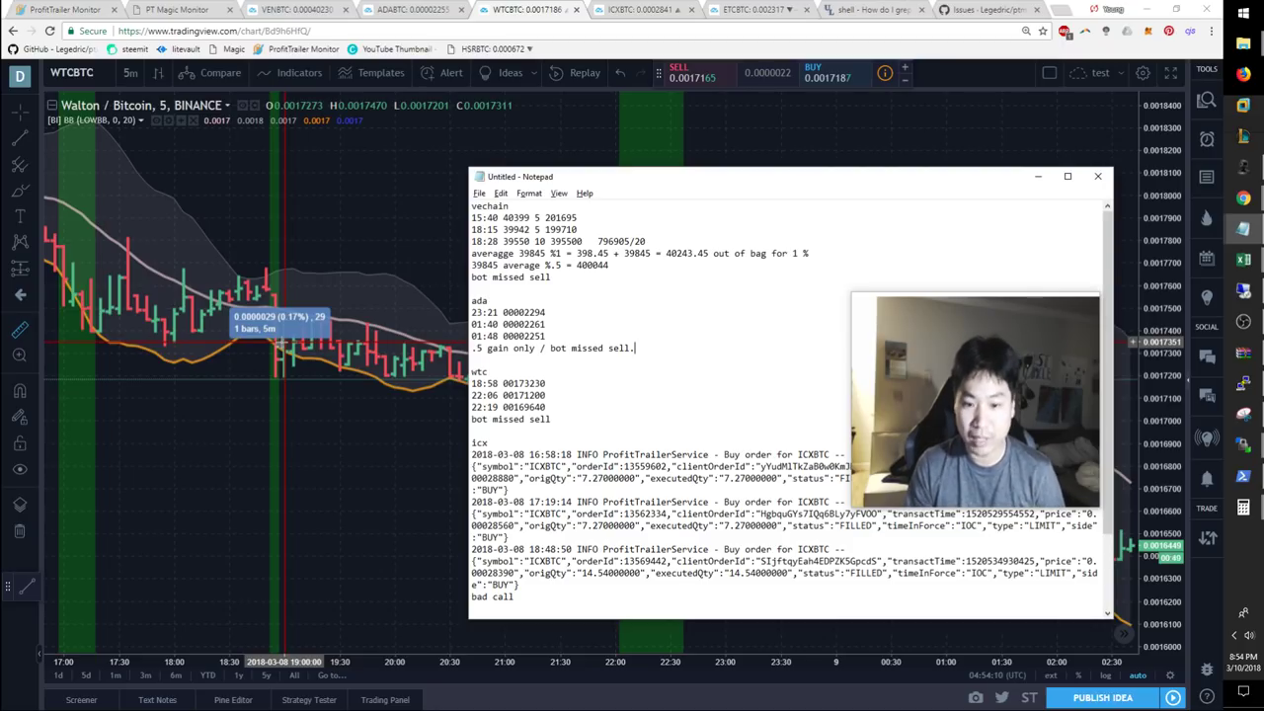
# - Inspect the WTCBTC chart between 19:00 and 22:30 on 2018-03-08, and return to the Notepad trade notes
pyautogui.click(348, 393)
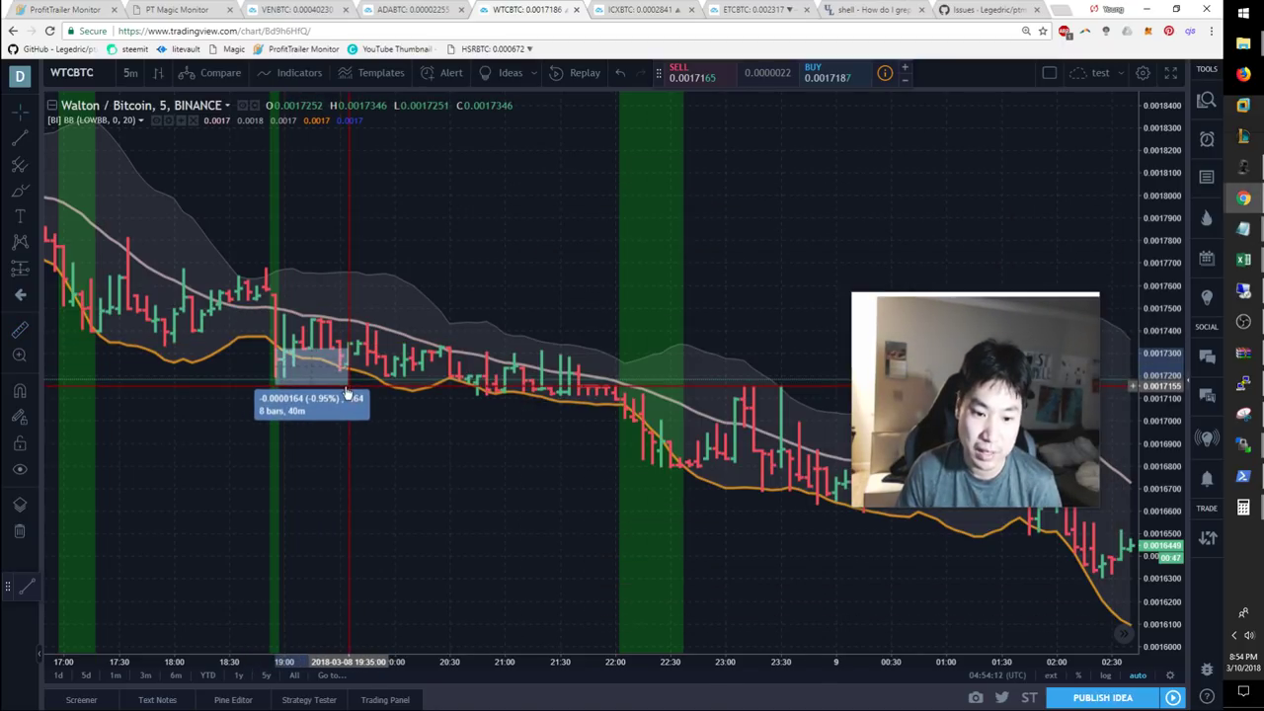
pyautogui.moveTo(347, 393); pyautogui.dragTo(406, 408)
pyautogui.press('super+Tab')
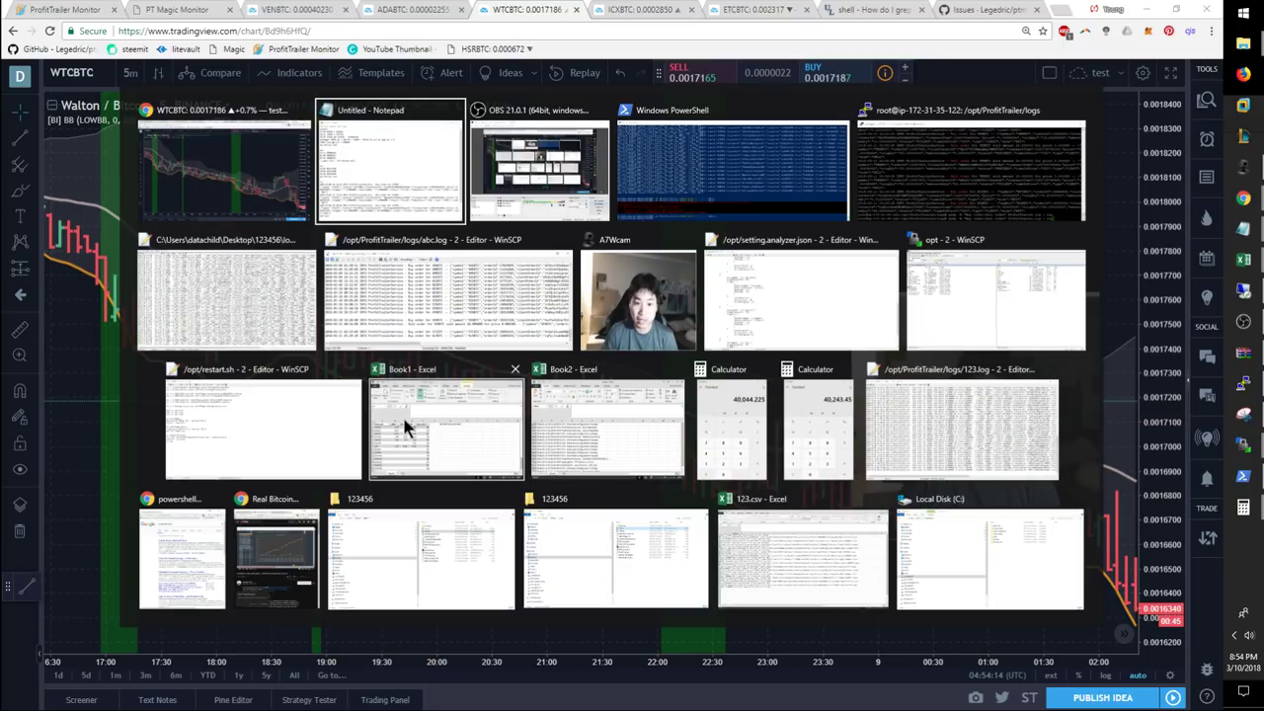
pyautogui.press('Return')
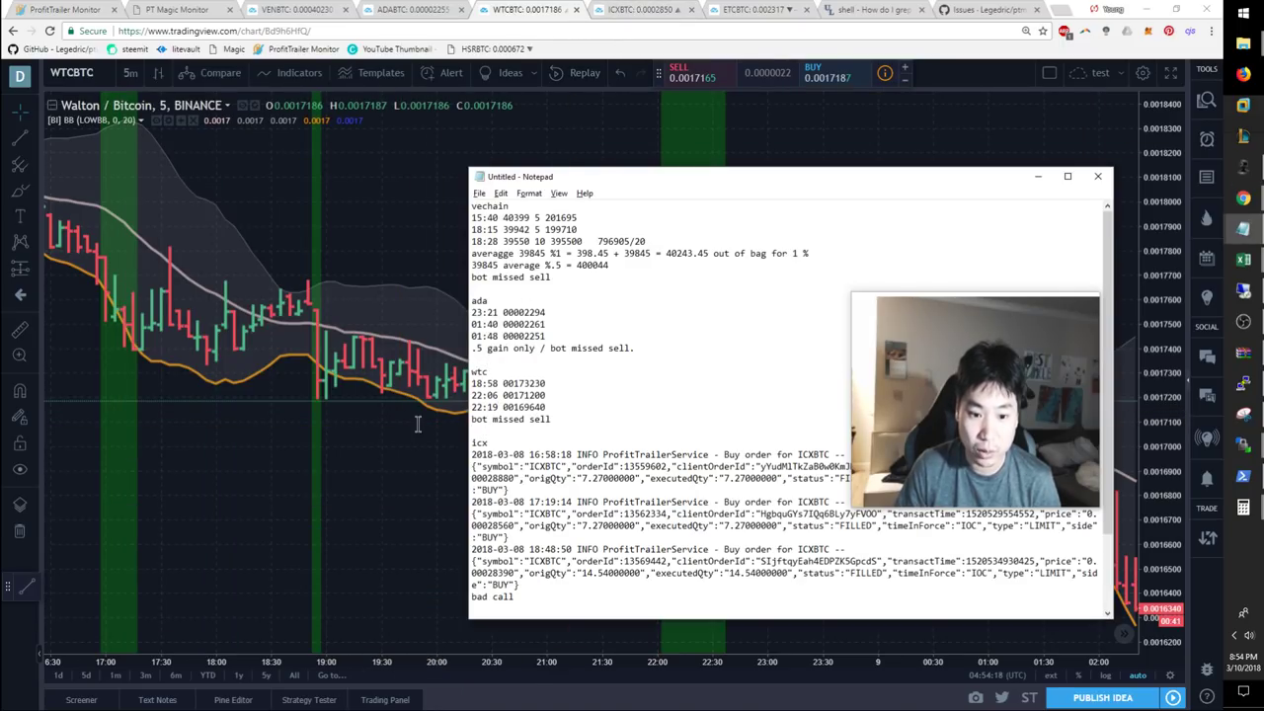
# - Compare the 22:06 and 22:19 wtc buys in the notes with the WTCBTC candles after 22:00
pyautogui.moveTo(472, 419); pyautogui.dragTo(551, 420)
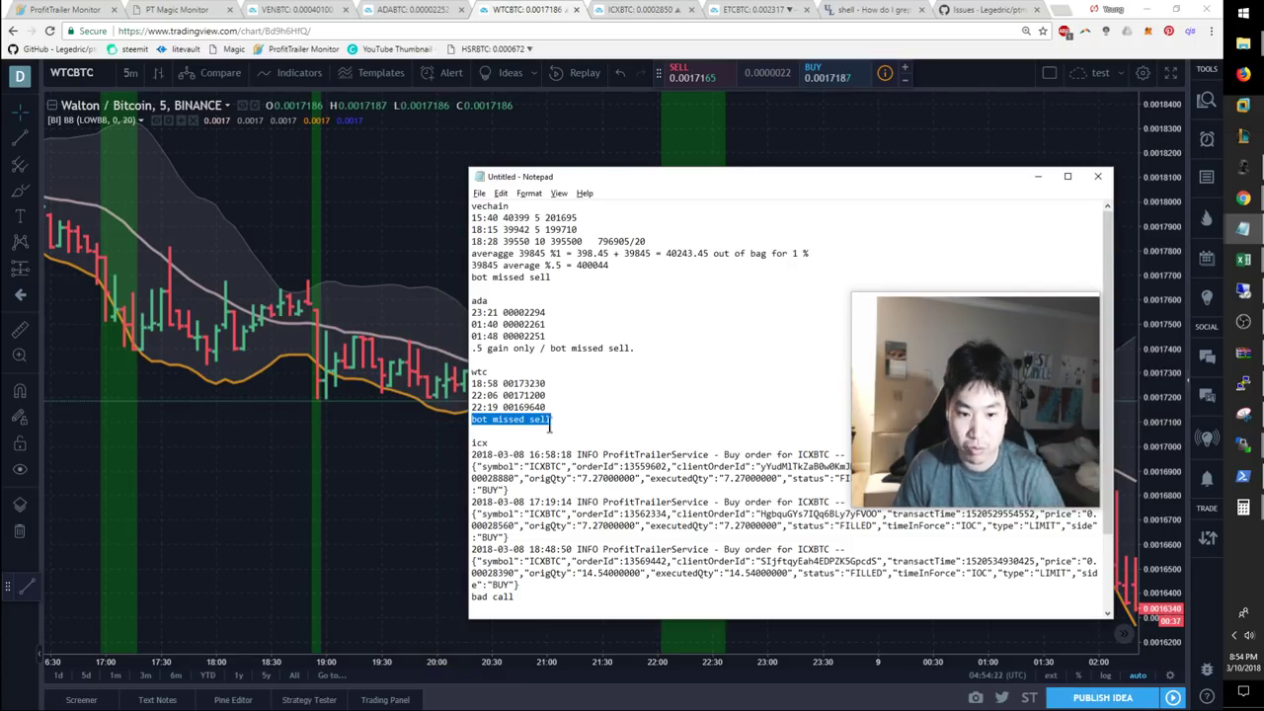
pyautogui.moveTo(502, 407); pyautogui.dragTo(472, 396)
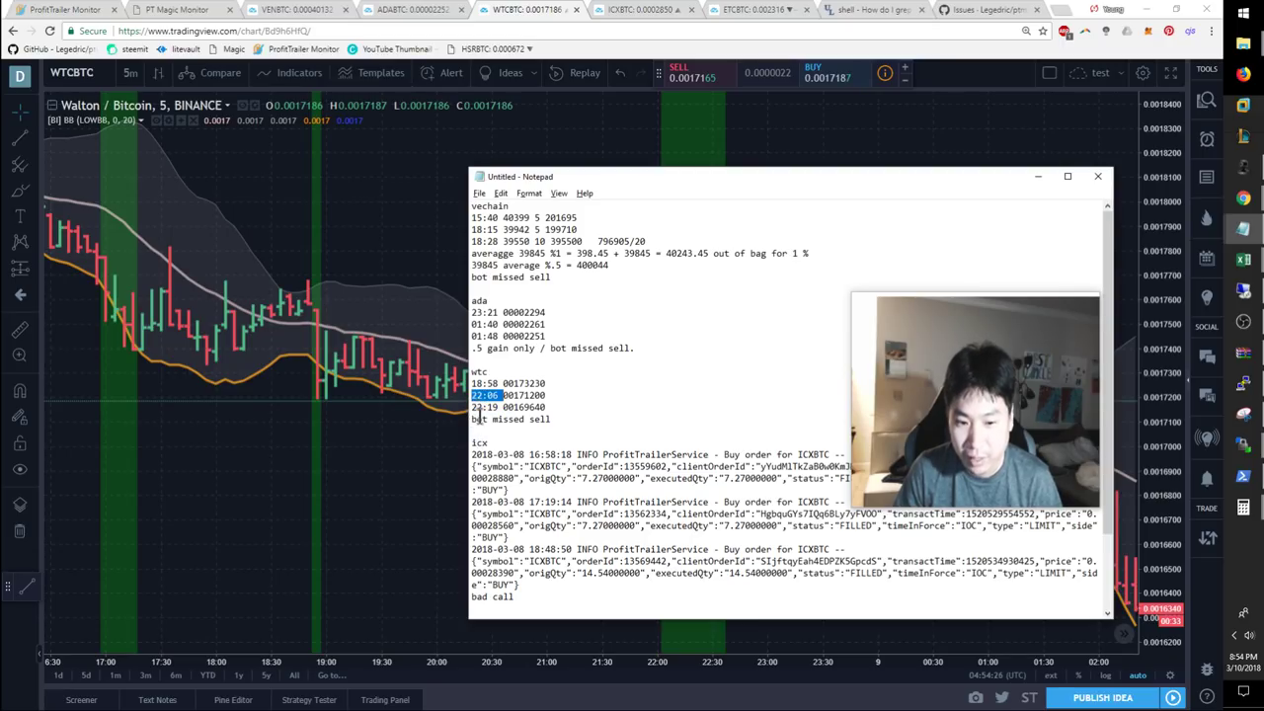
pyautogui.click(449, 435)
pyautogui.moveTo(423, 444); pyautogui.dragTo(577, 574)
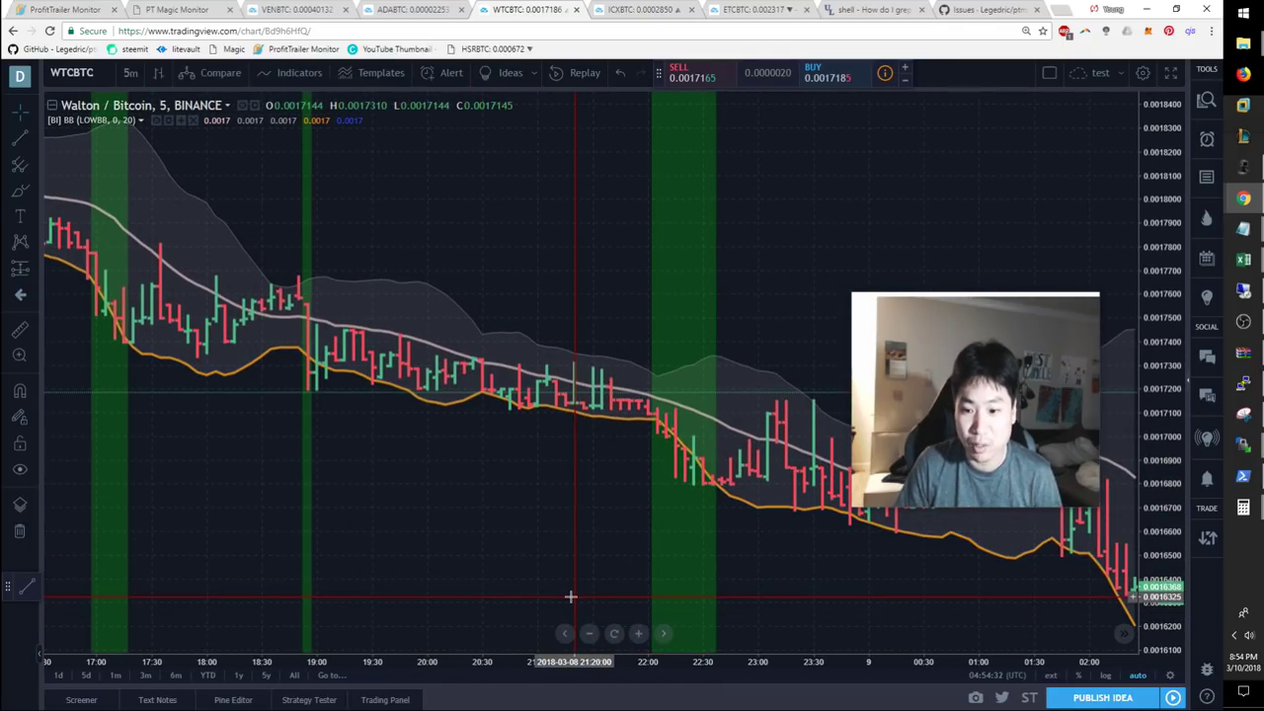
pyautogui.hotkey('alt', 'Tab')
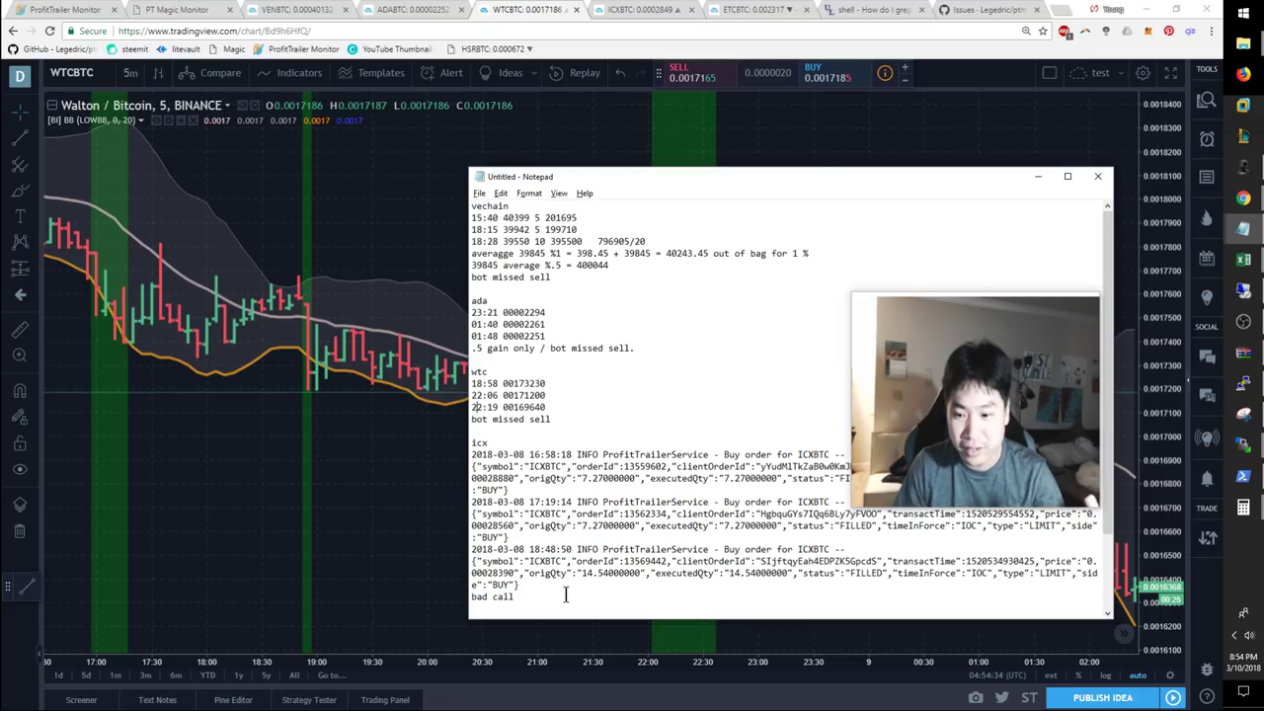
pyautogui.moveTo(473, 405); pyautogui.dragTo(551, 422)
pyautogui.click(551, 422)
pyautogui.scroll(-3, 551, 422)
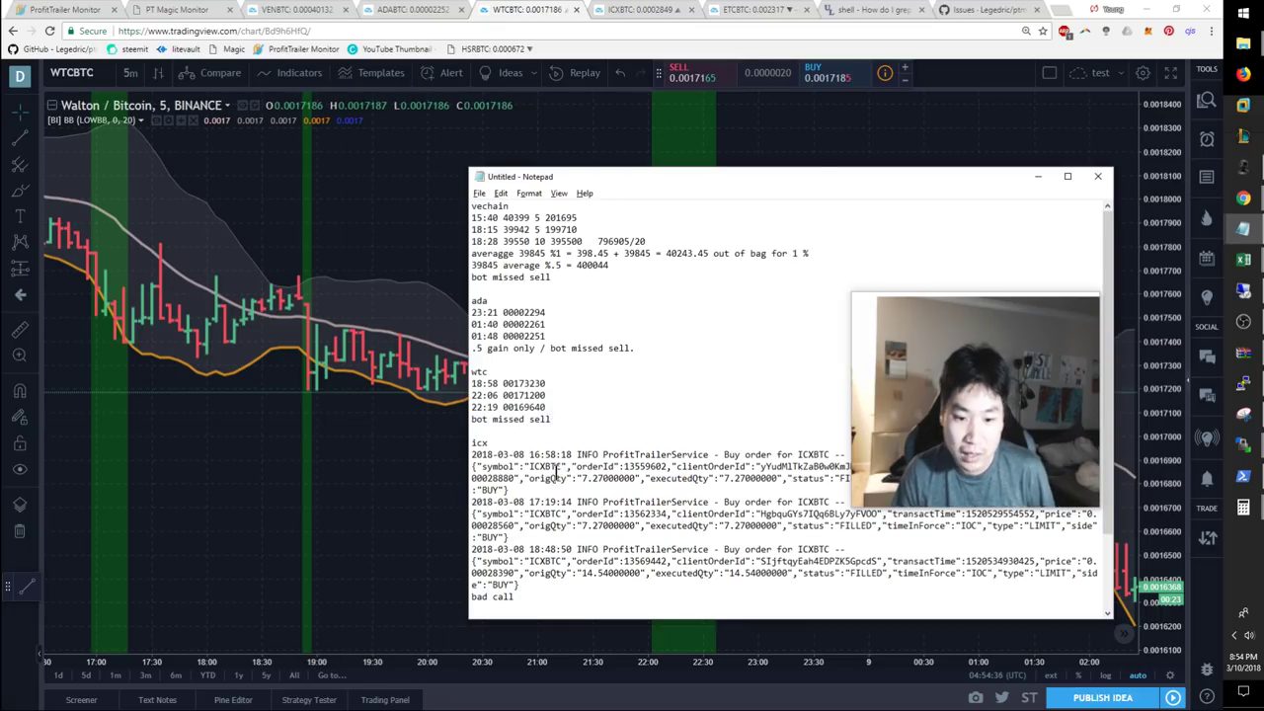
# - Switch to the ICXBTC chart and locate the candles for the icx buys logged from 16:58:18 on 2018-03-08
pyautogui.click(442, 122)
pyautogui.click(642, 10)
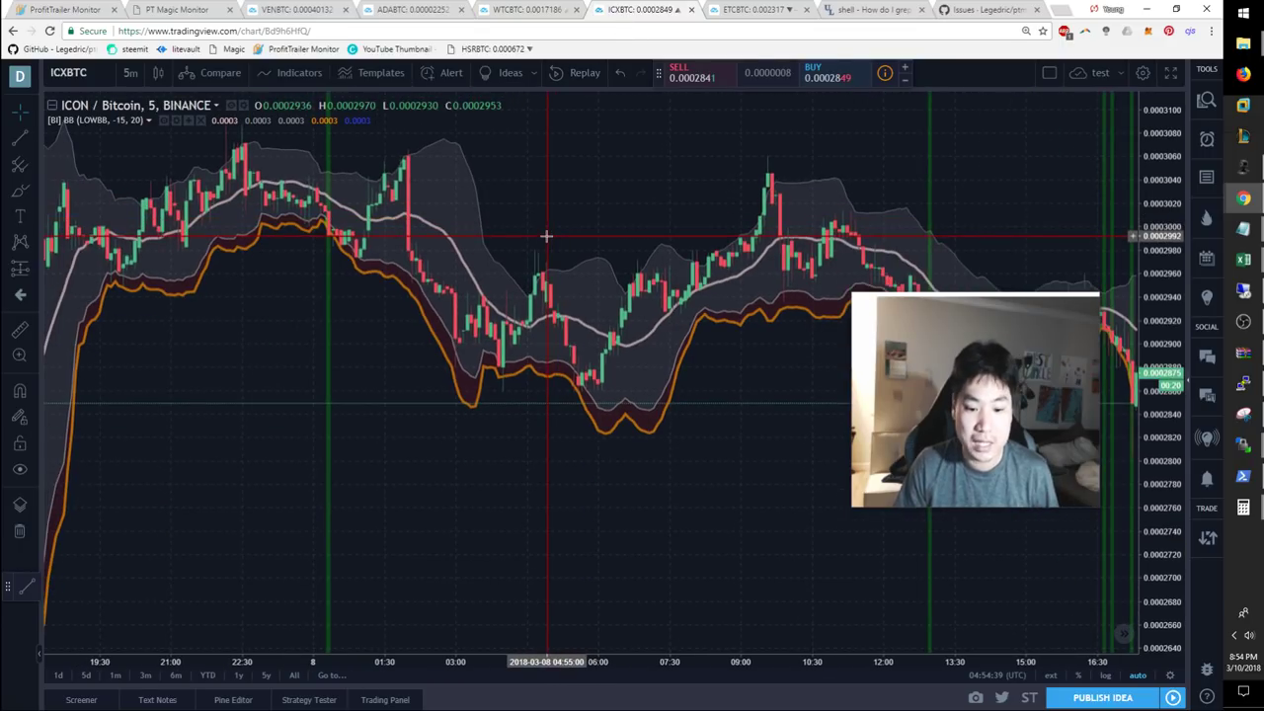
pyautogui.hotkey('alt', 'Tab')
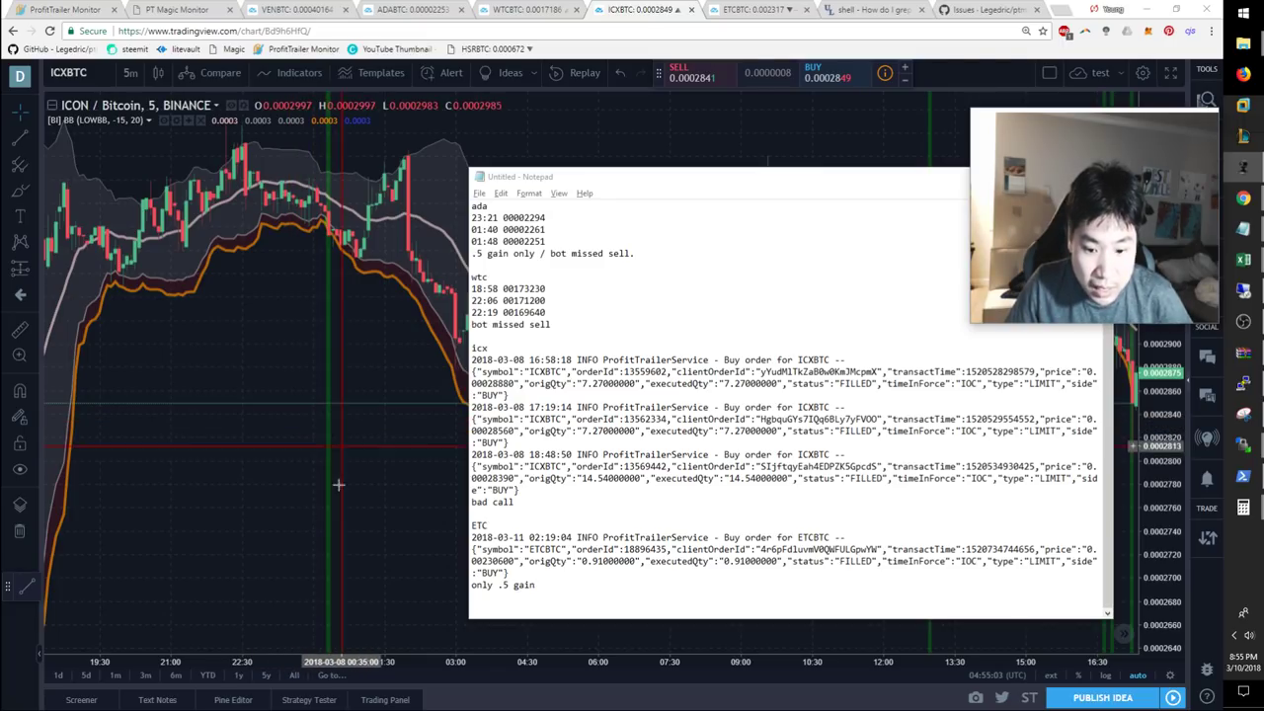
pyautogui.click(329, 419)
pyautogui.scroll(-3, 369, 504)
pyautogui.scroll(2, 556, 517)
pyautogui.hscroll(2, 474, 516)
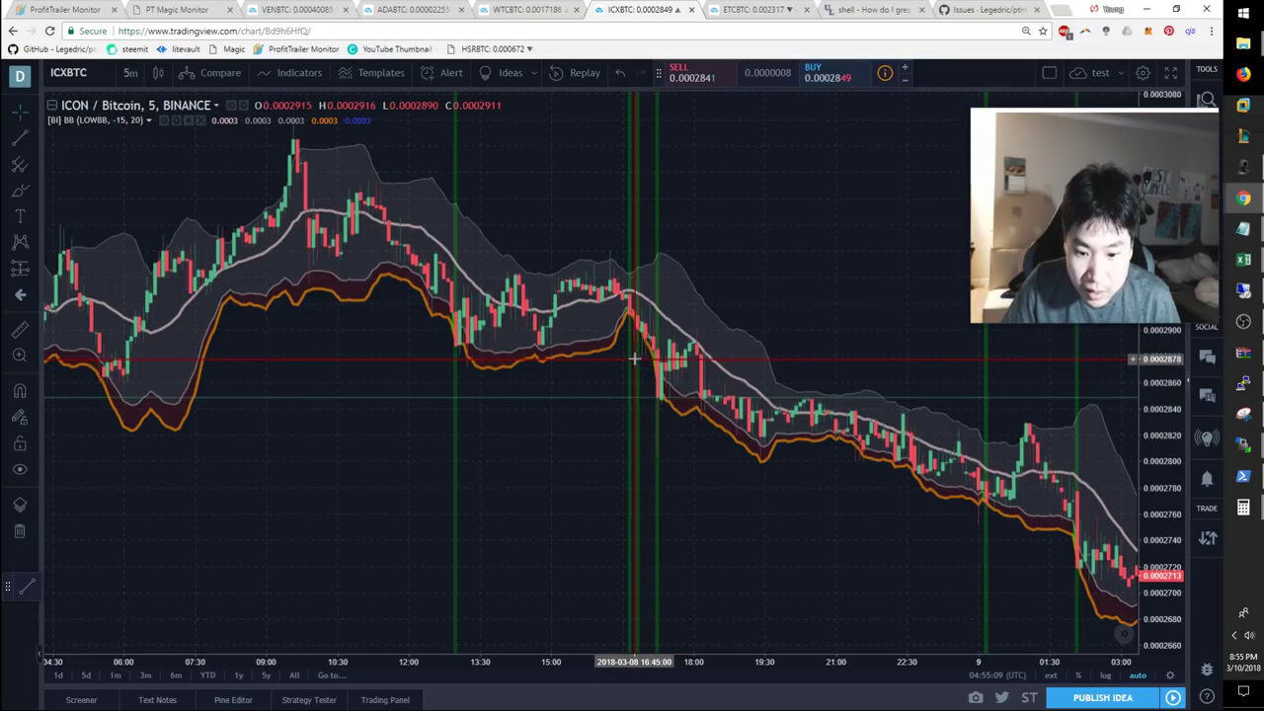
pyautogui.scroll(3, 641, 361)
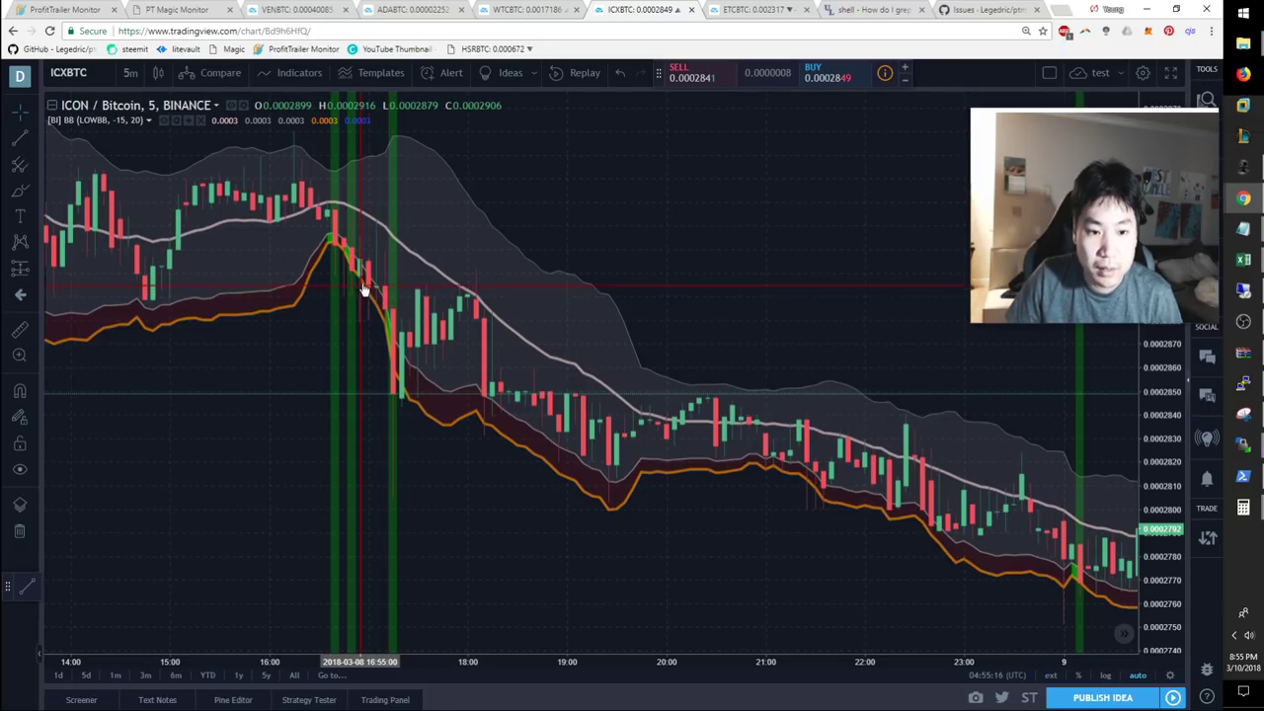
# - Measure ICXBTC's drop from the 16:55 candle to after midnight, and its rise from the 17:15 candle to just after 18:00
pyautogui.keyDown('shift'); pyautogui.click(364, 282); pyautogui.keyUp('shift')
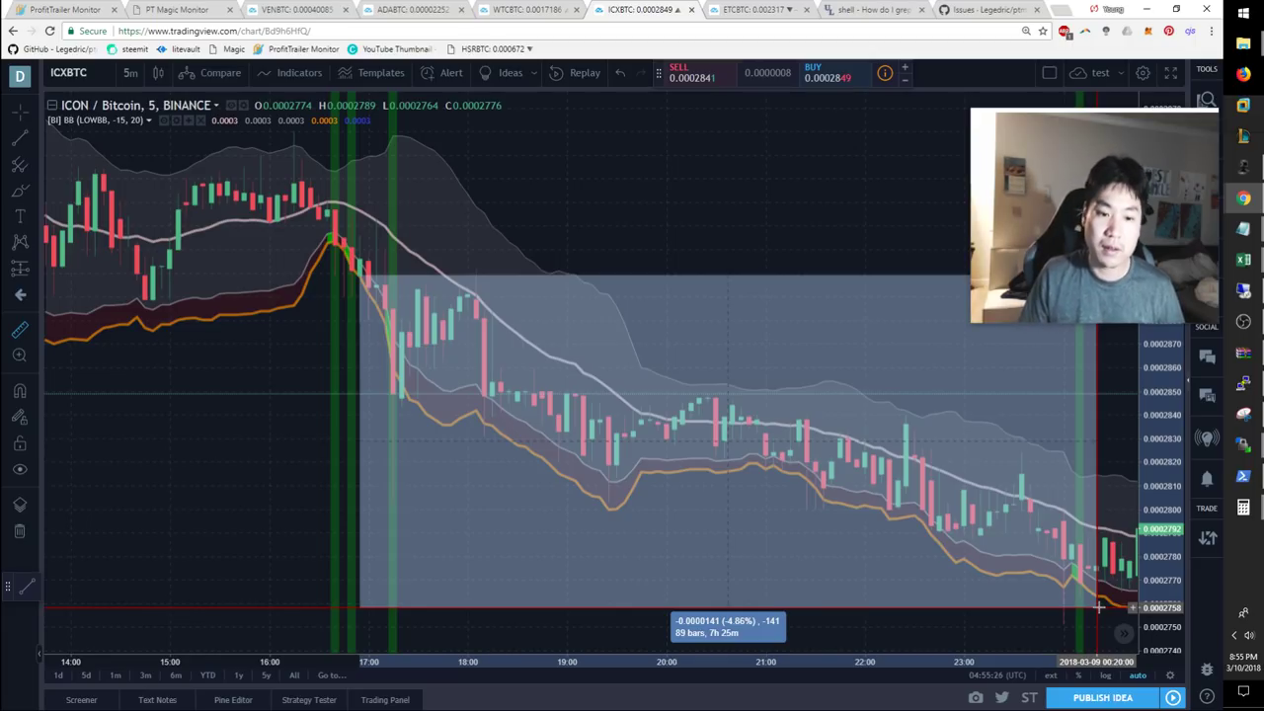
pyautogui.click(1091, 601)
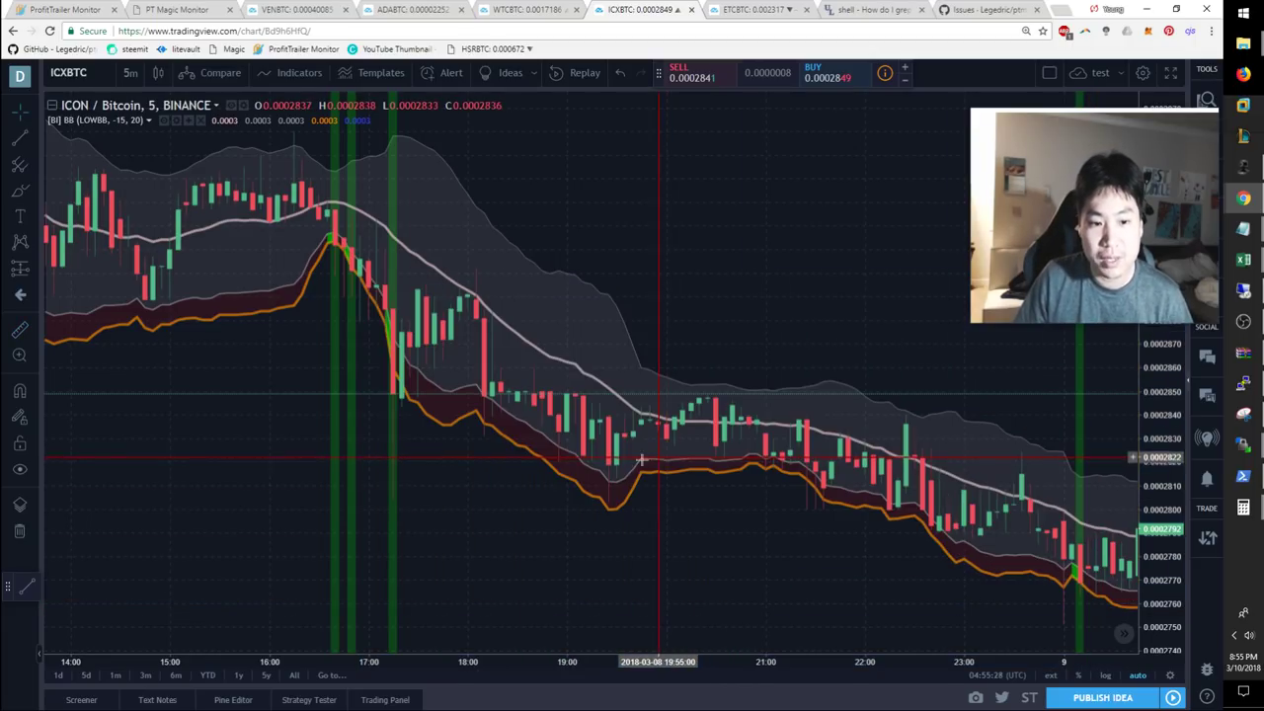
pyautogui.scroll(2, 425, 425)
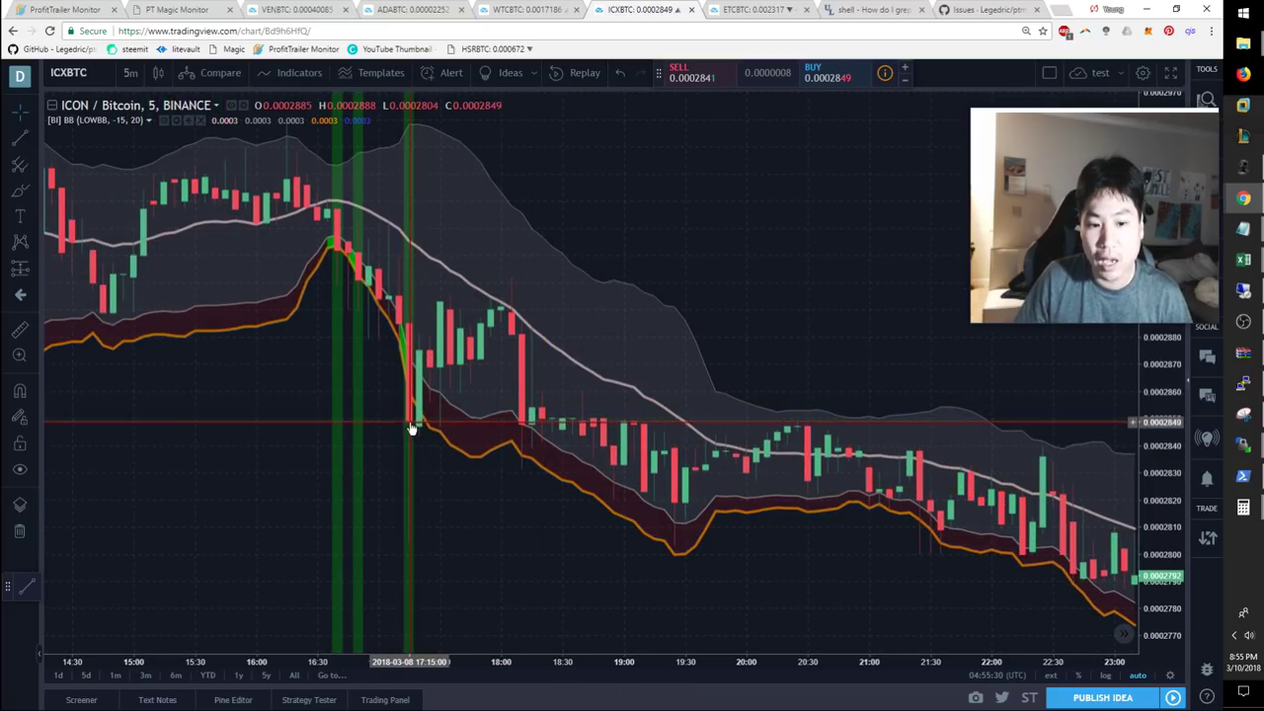
pyautogui.keyDown('shift'); pyautogui.click(413, 423); pyautogui.keyUp('shift')
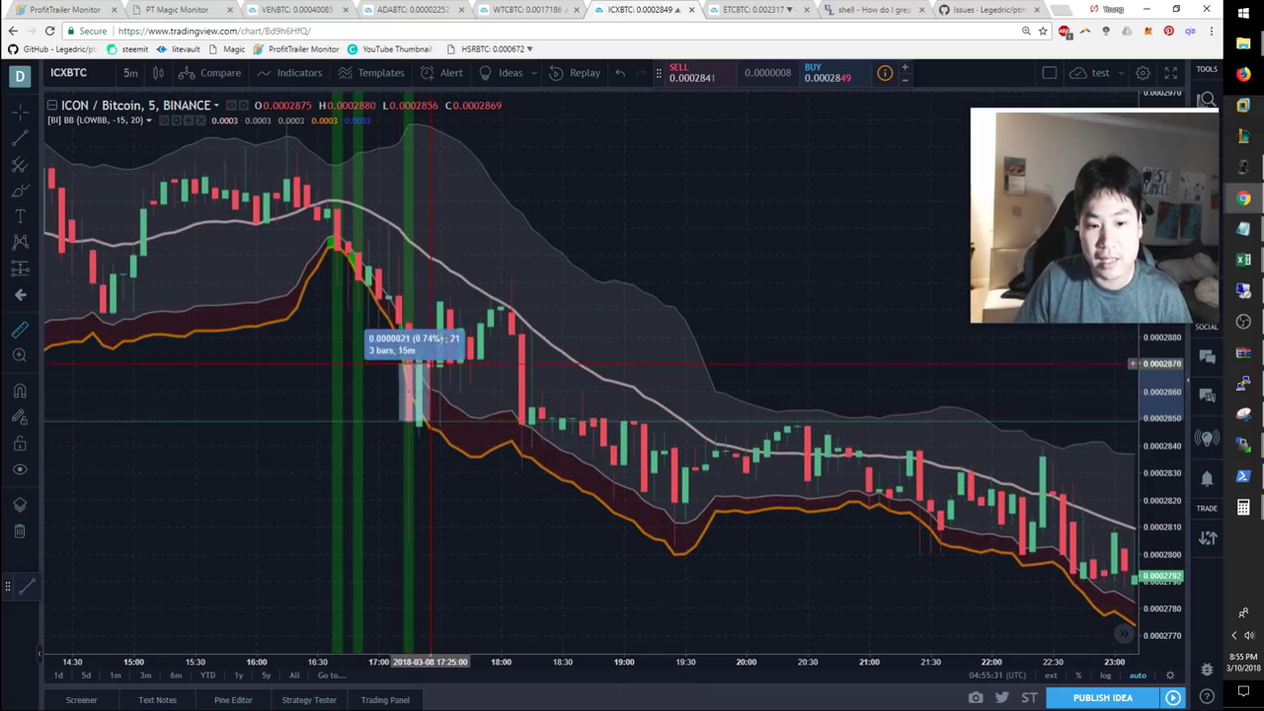
pyautogui.click(513, 299)
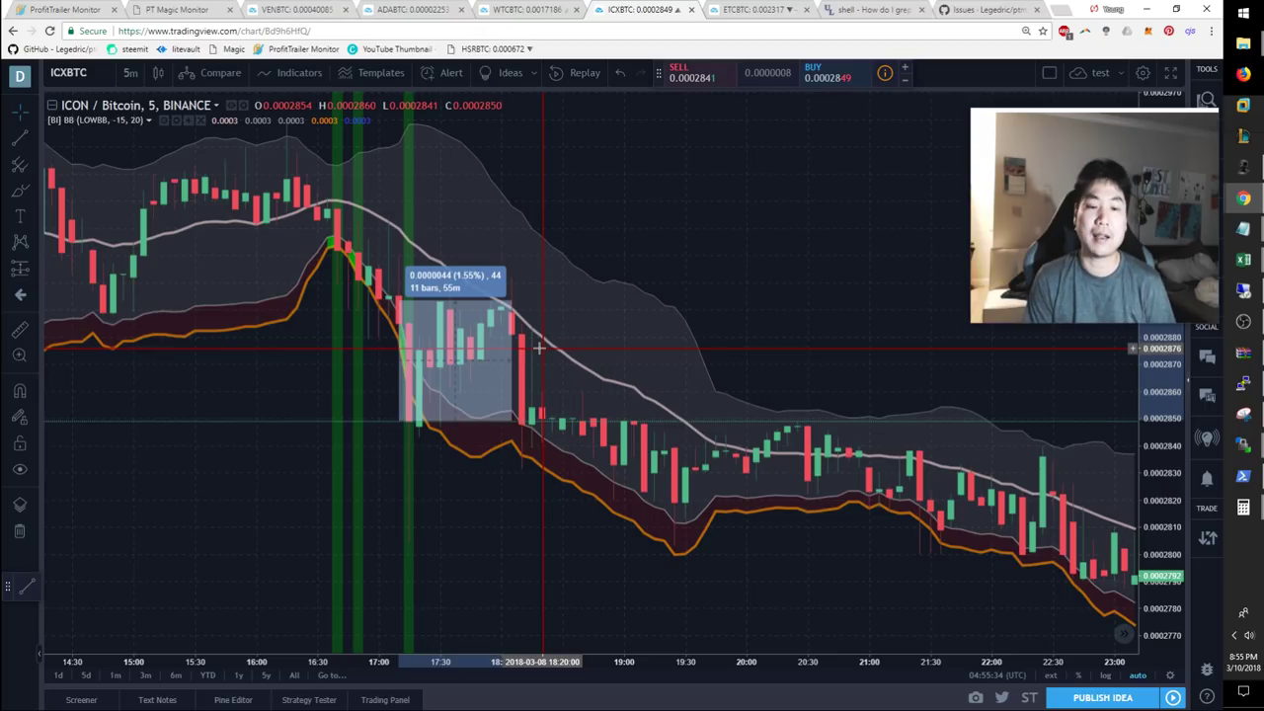
pyautogui.hotkey('alt', 'Tab')
pyautogui.hotkey('alt', 'Tab')
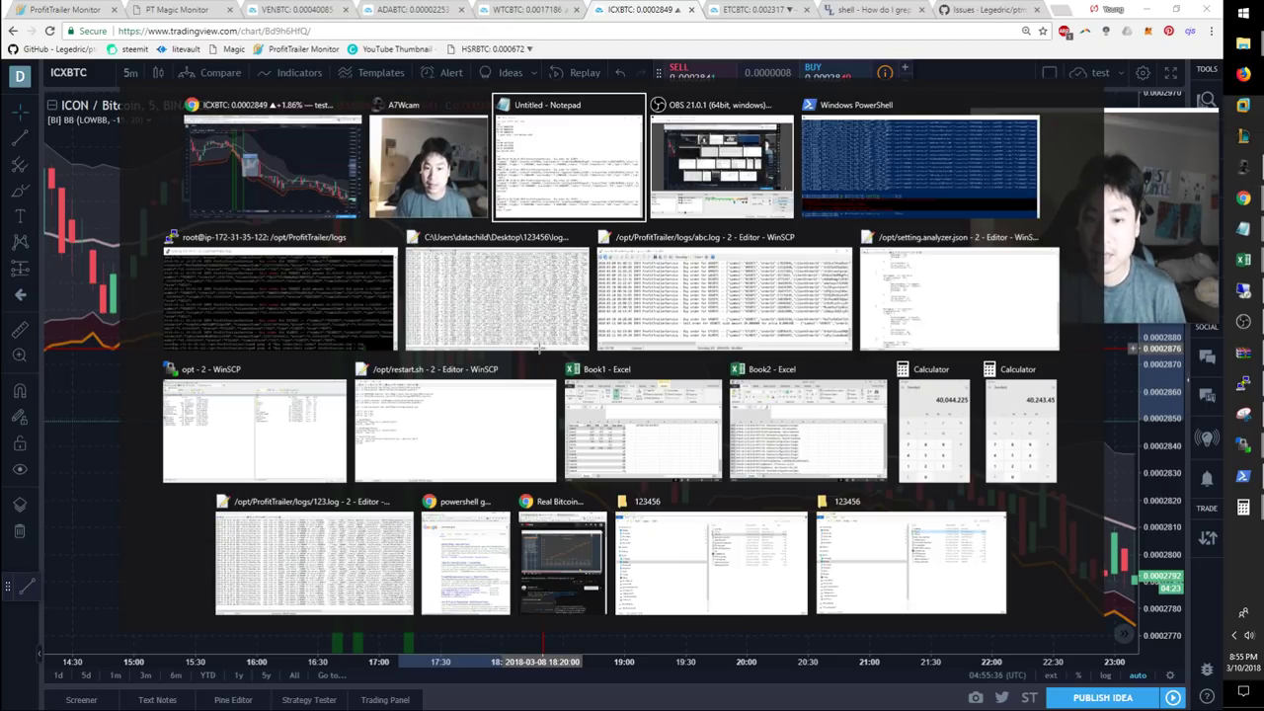
pyautogui.hotkey('alt', 'Tab')
pyautogui.hotkey('alt', 'Tab')
pyautogui.hotkey('alt', 'Tab')
pyautogui.hotkey('alt', 'Tab')
pyautogui.hotkey('alt', 'Tab')
pyautogui.hotkey('alt', 'Tab')
pyautogui.hotkey('alt', 'Tab')
pyautogui.hotkey('alt', 'Tab')
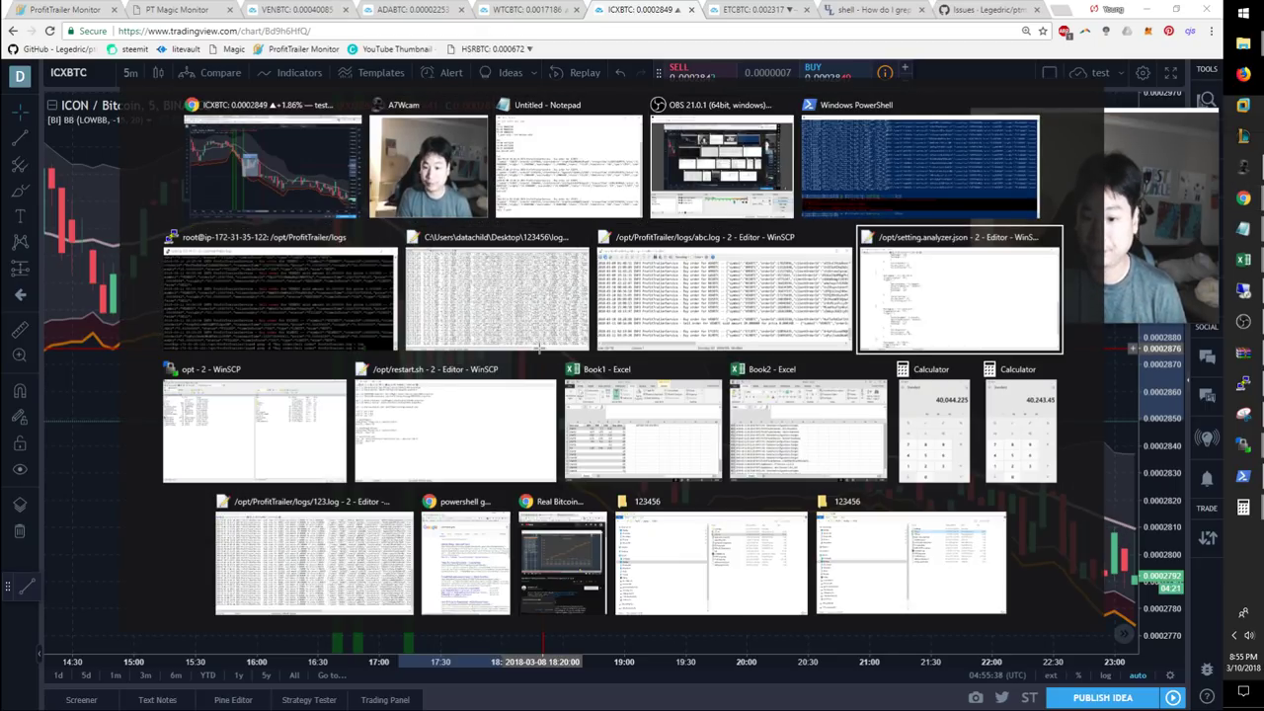
pyautogui.press('Escape')
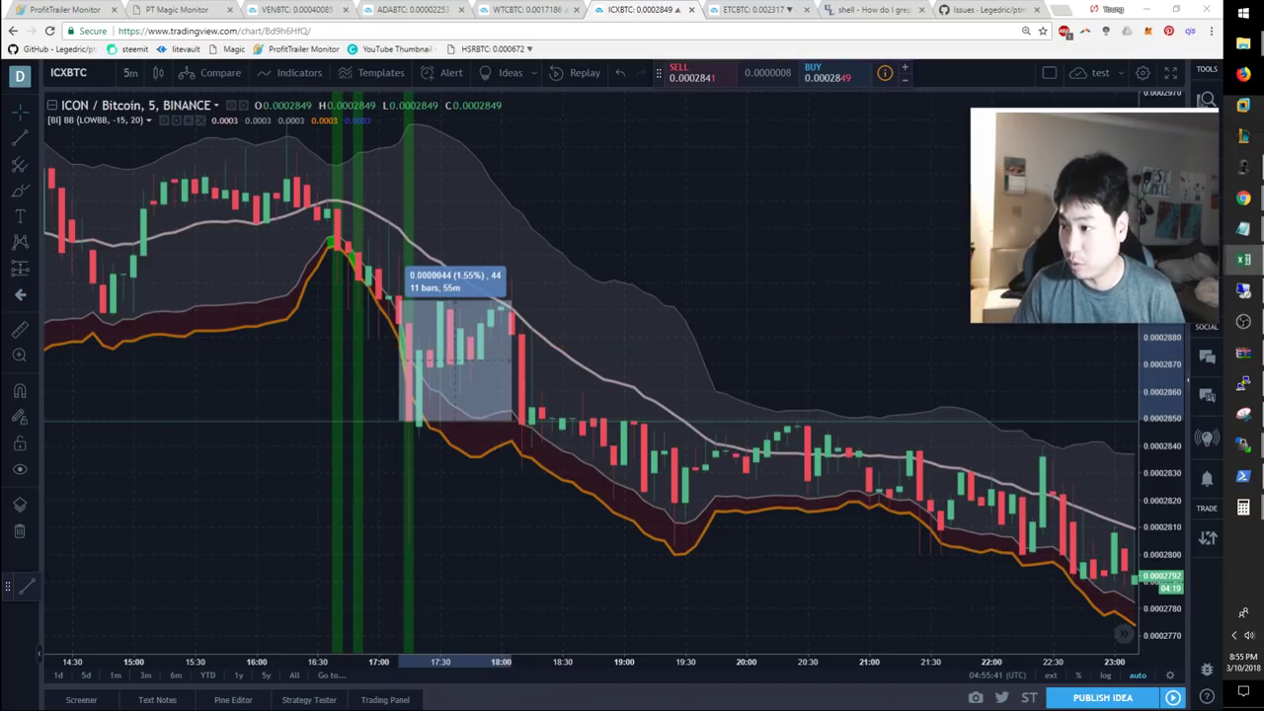
# - Switch to the Book1 workbook in Excel and review the ICX row's 60M, 30M and 15M values
pyautogui.click(1243, 259)
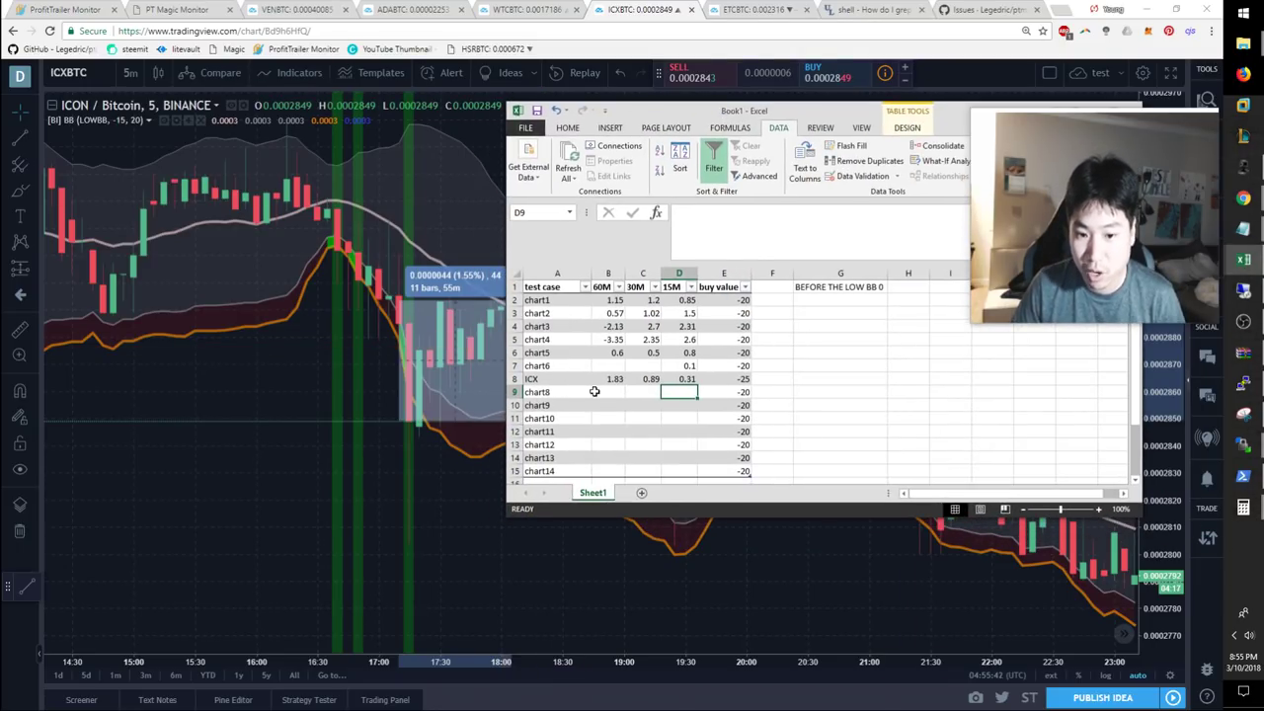
pyautogui.click(618, 381)
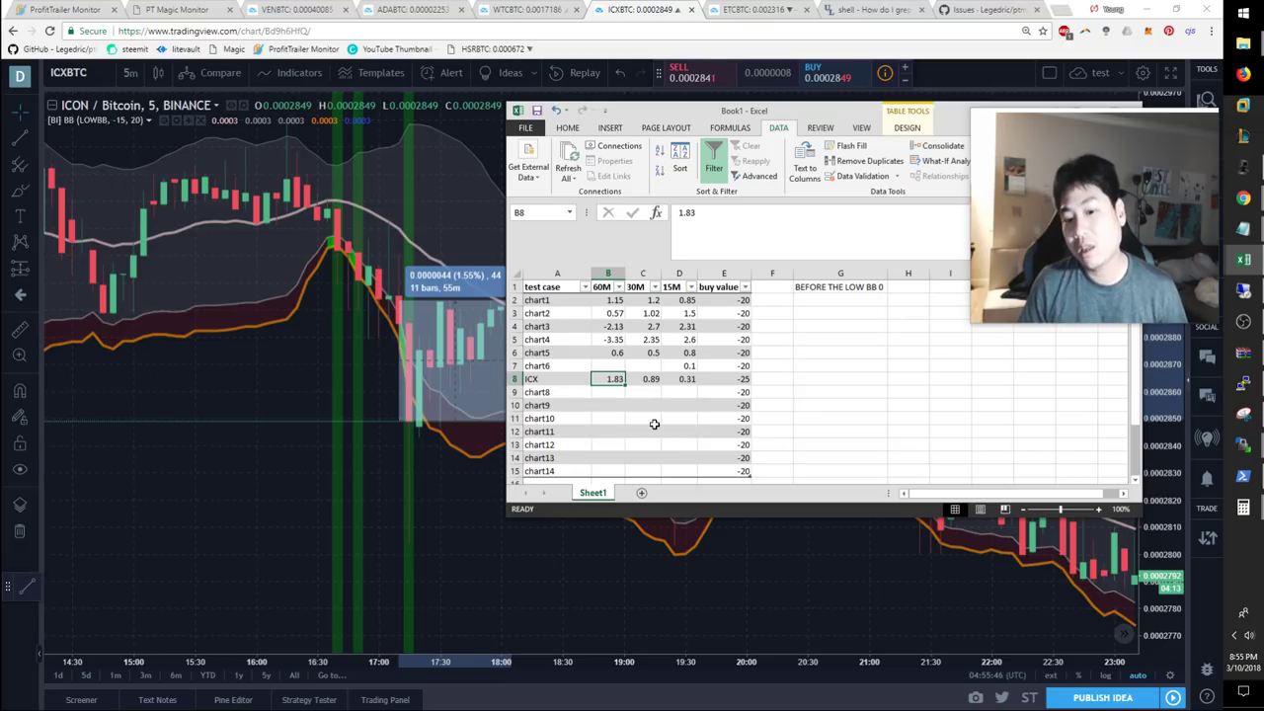
pyautogui.press('Right')
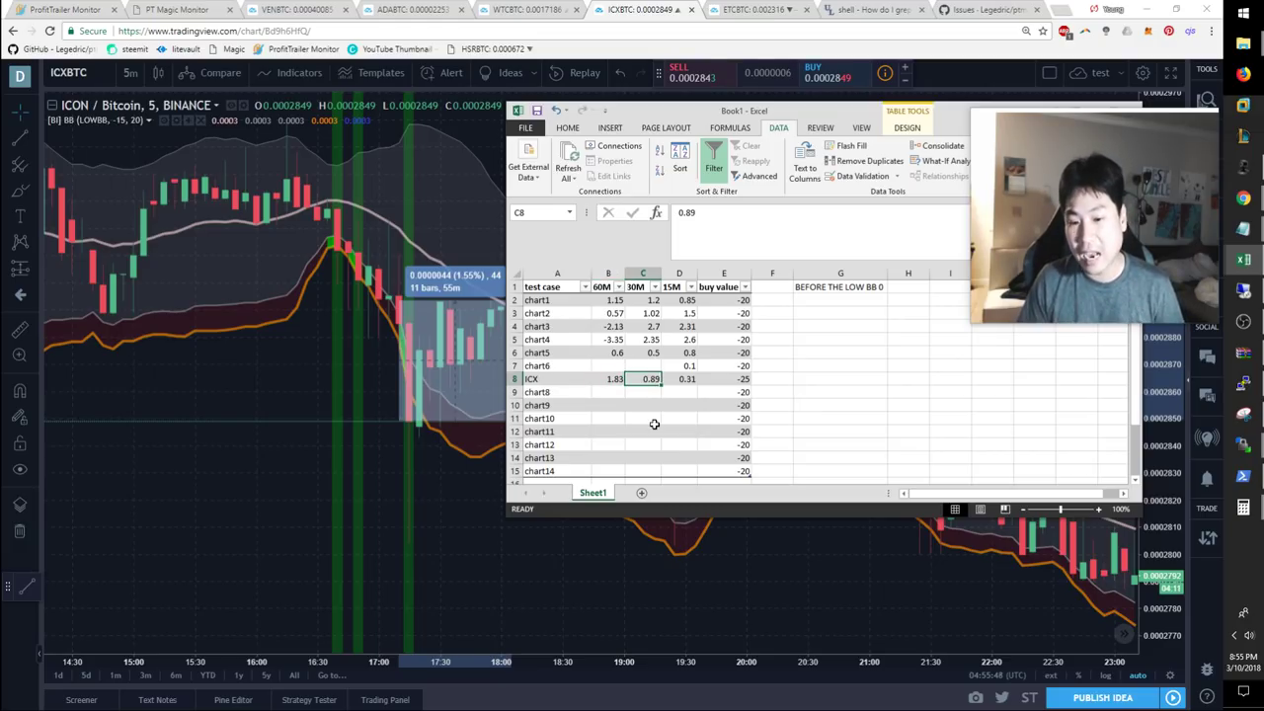
pyautogui.press('Right')
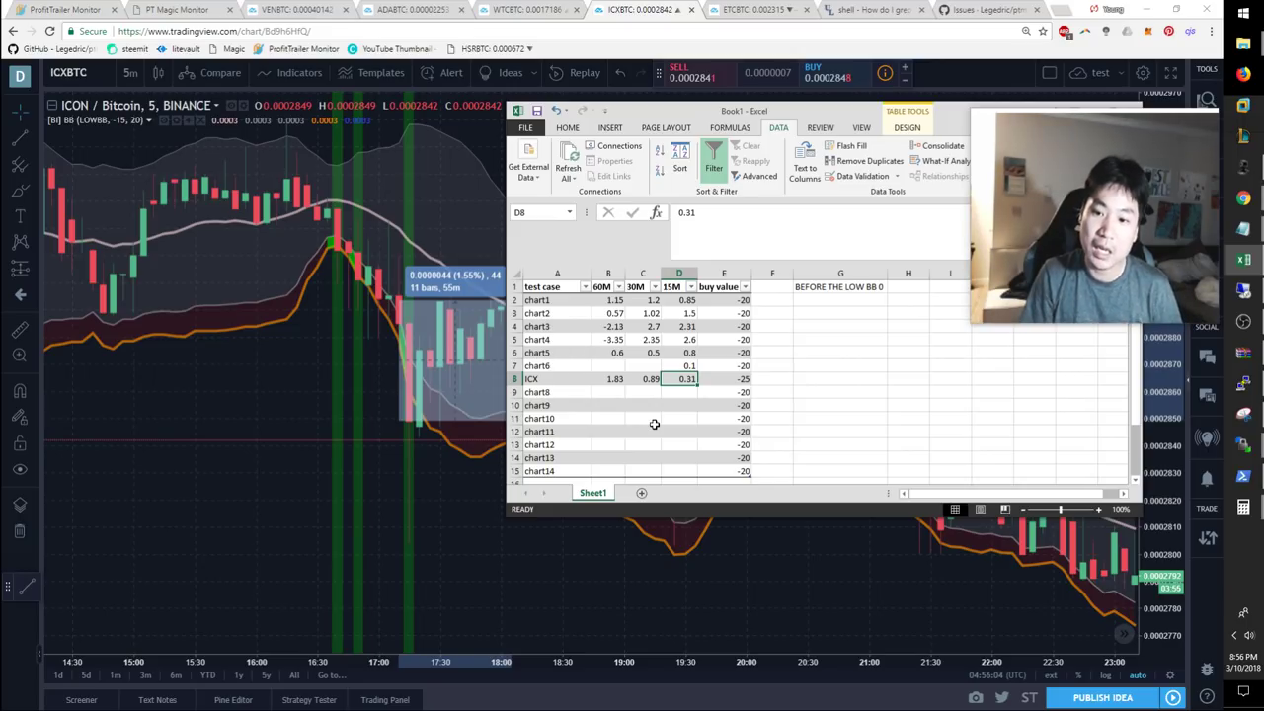
# - Fill the chart8 row with 0.5 for 60M, 1 for 30M and 2 for 15M
pyautogui.press('Left')
pyautogui.press('Down')
pyautogui.press('Left')
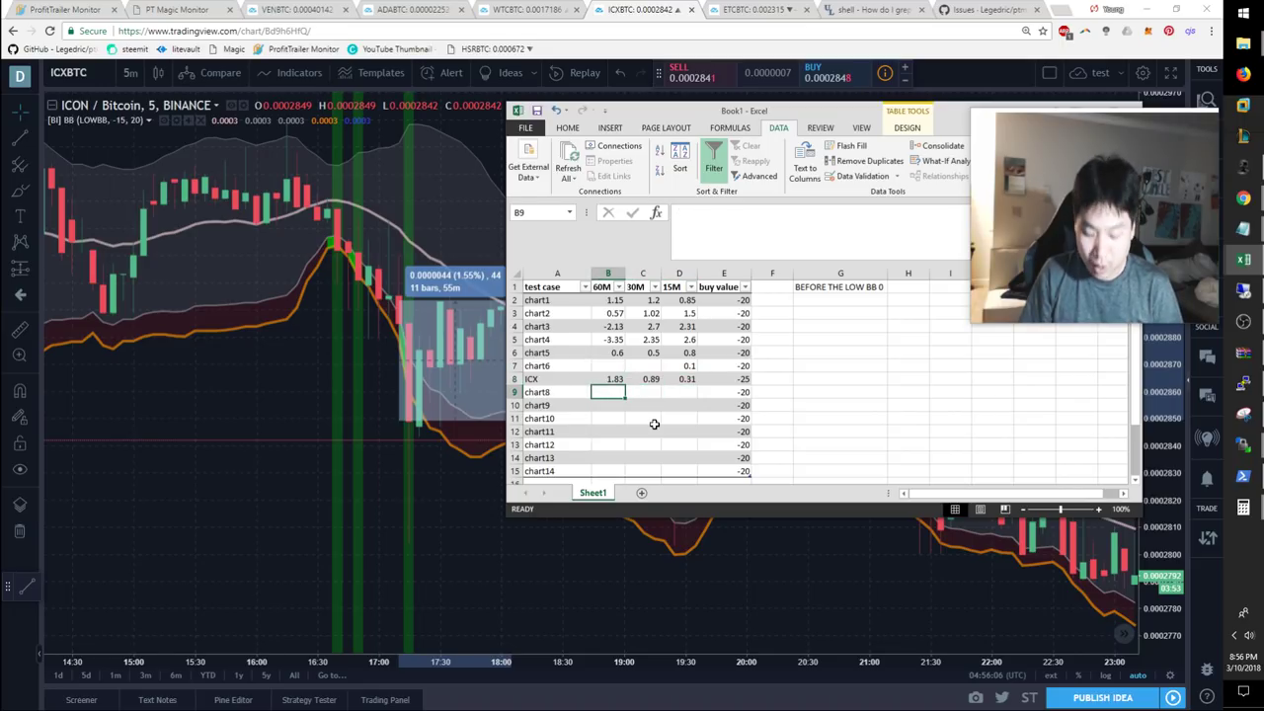
pyautogui.write('.5')
pyautogui.press('Right')
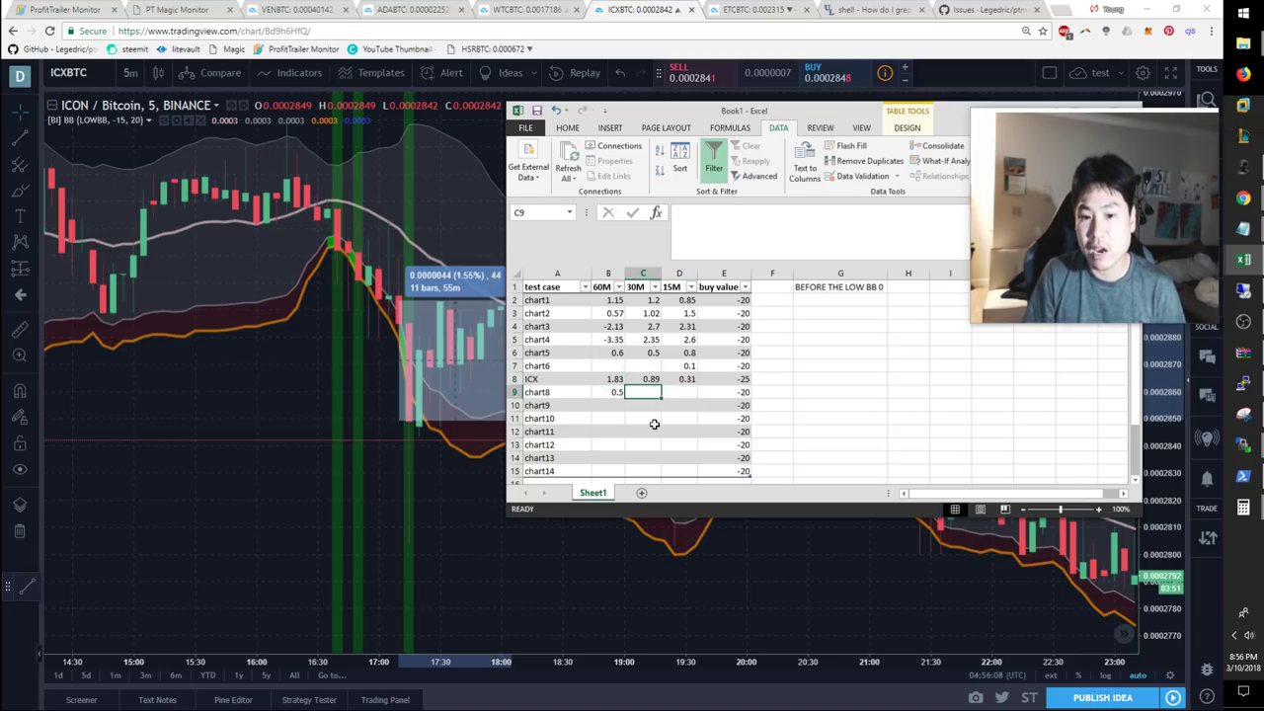
pyautogui.write('1')
pyautogui.press('Right')
pyautogui.write('2')
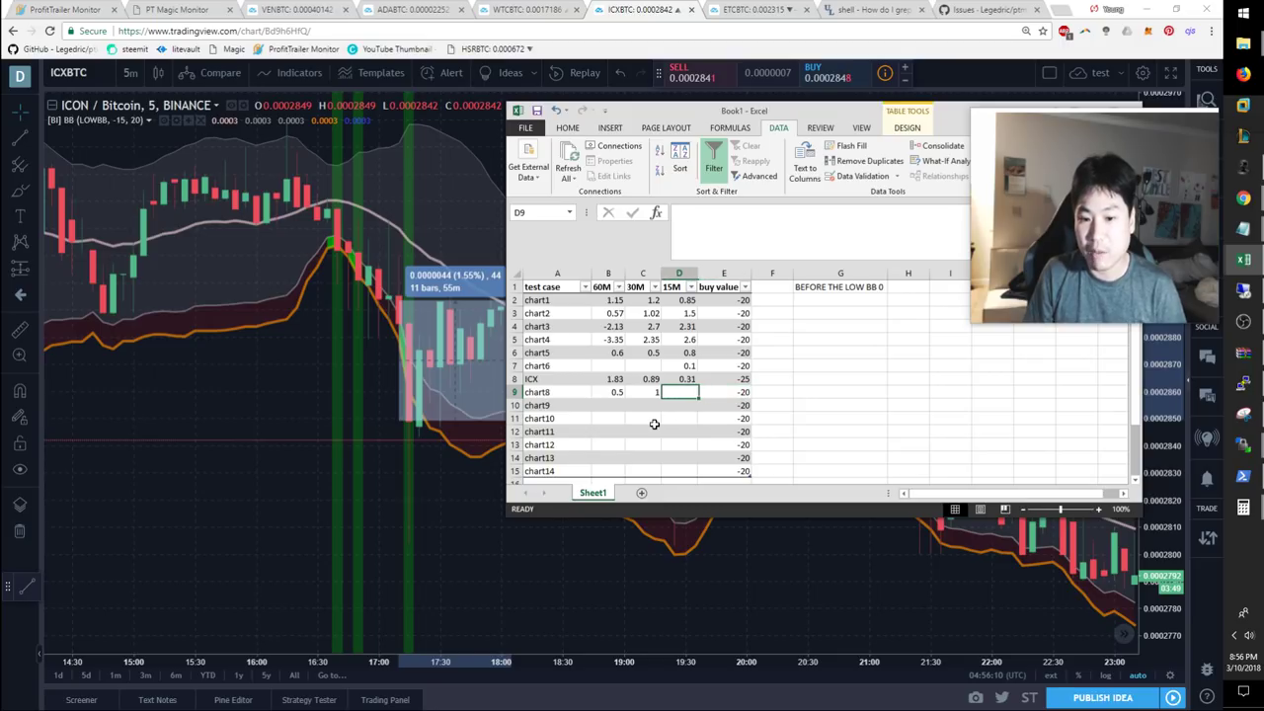
pyautogui.press('Right')
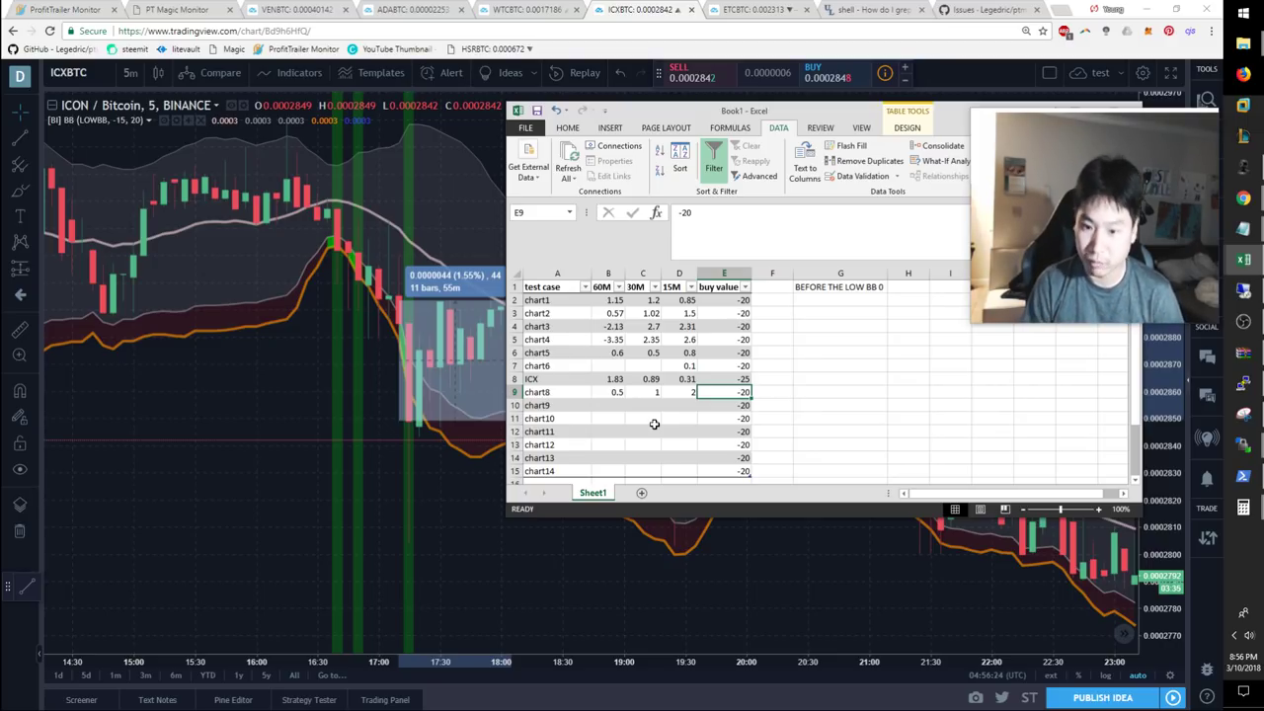
pyautogui.press('Left')
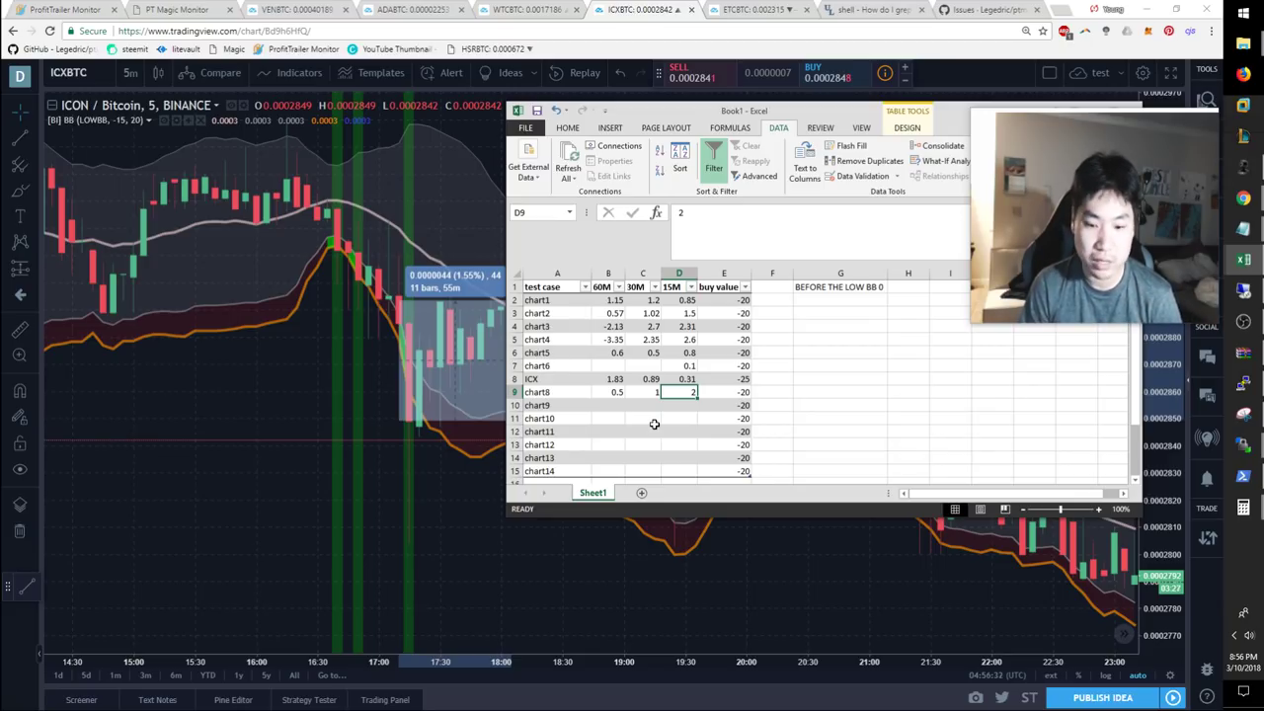
# - View the ETCBTC chart in the browser, and check the ETCBTC position in ProfitTrailer's DCA log
pyautogui.click(828, 94)
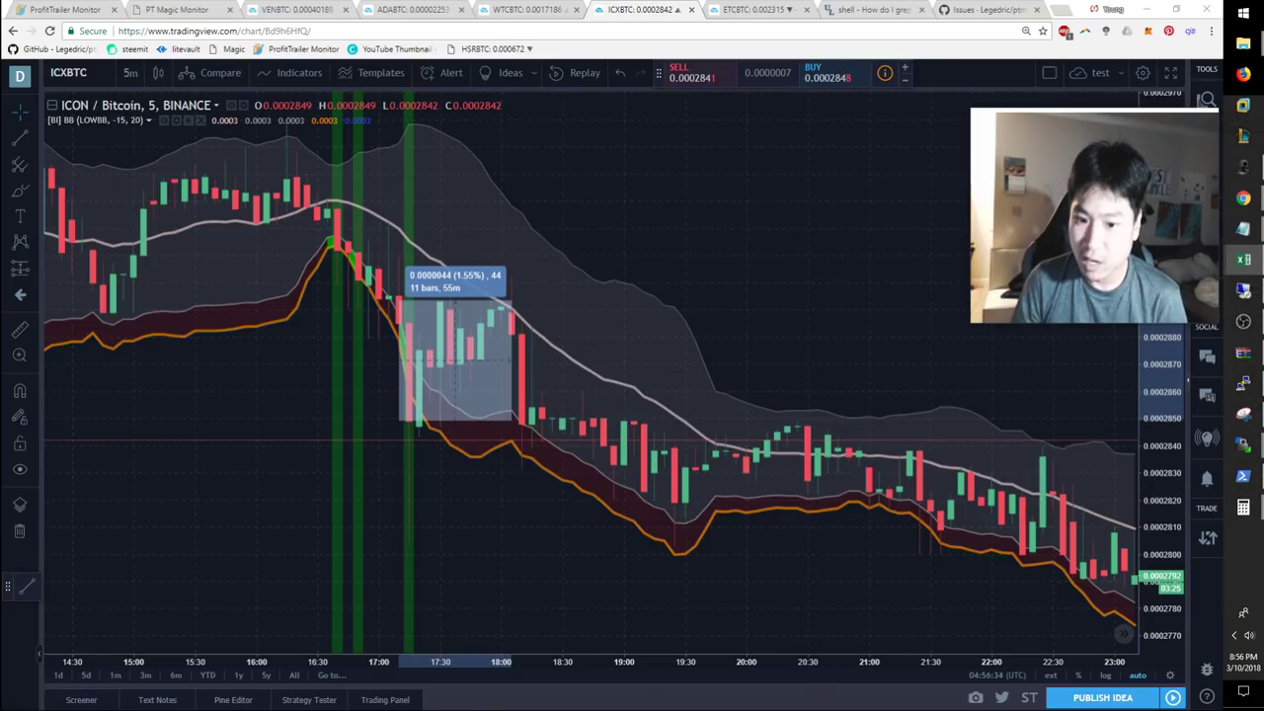
pyautogui.click(765, 12)
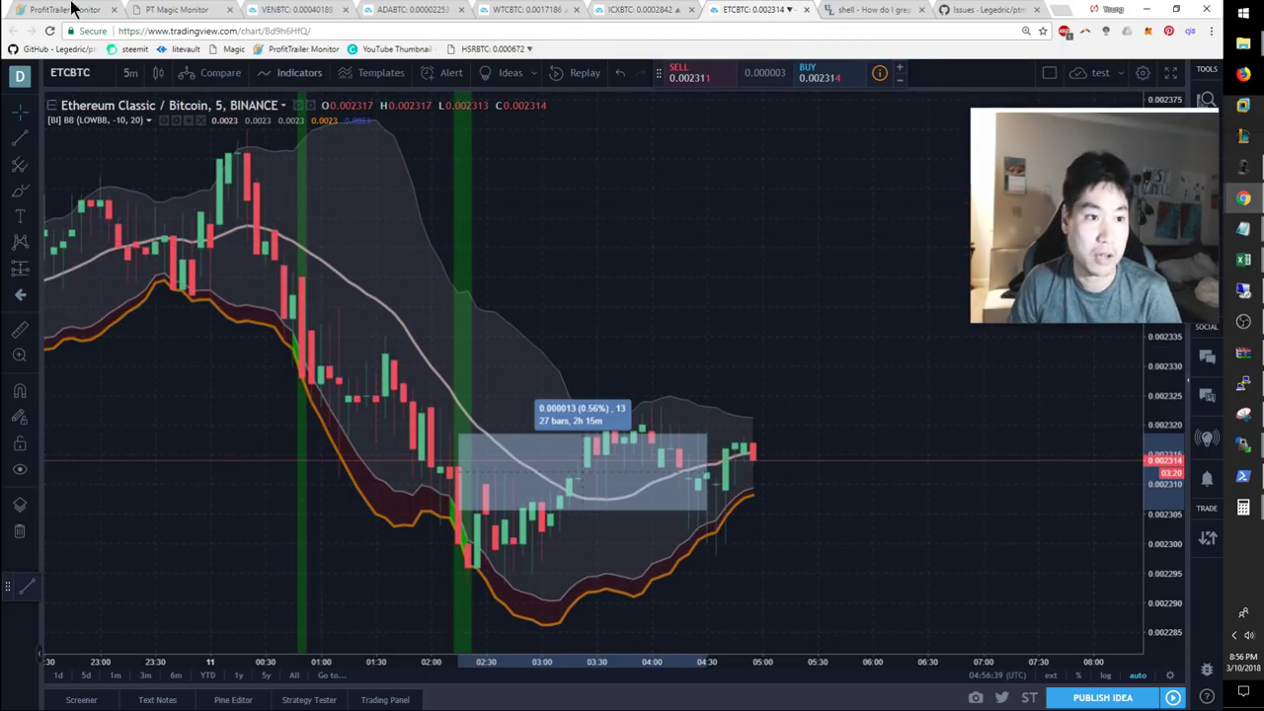
pyautogui.click(39, 10)
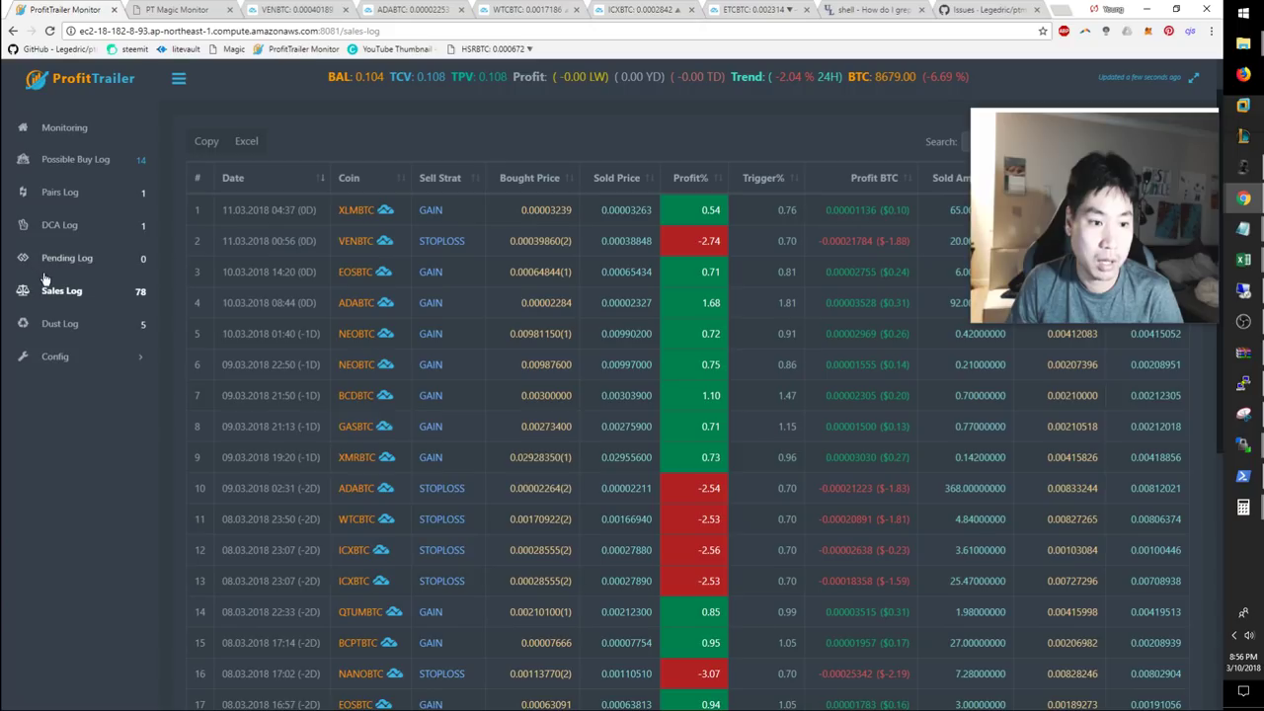
pyautogui.click(79, 259)
pyautogui.click(77, 226)
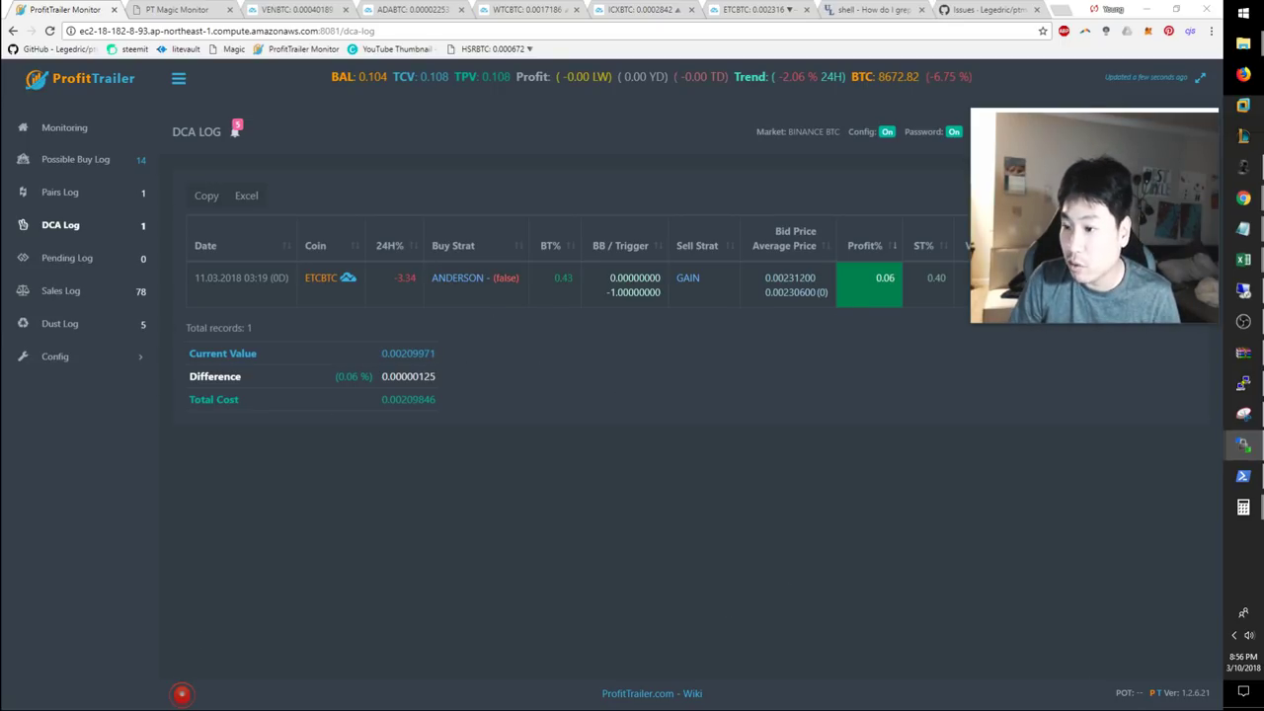
# - Compare the 02:19:04 ETC buy in the Notepad notes with the 02:15 candle on the ETCBTC chart
pyautogui.press('super+Tab')
pyautogui.click(329, 262)
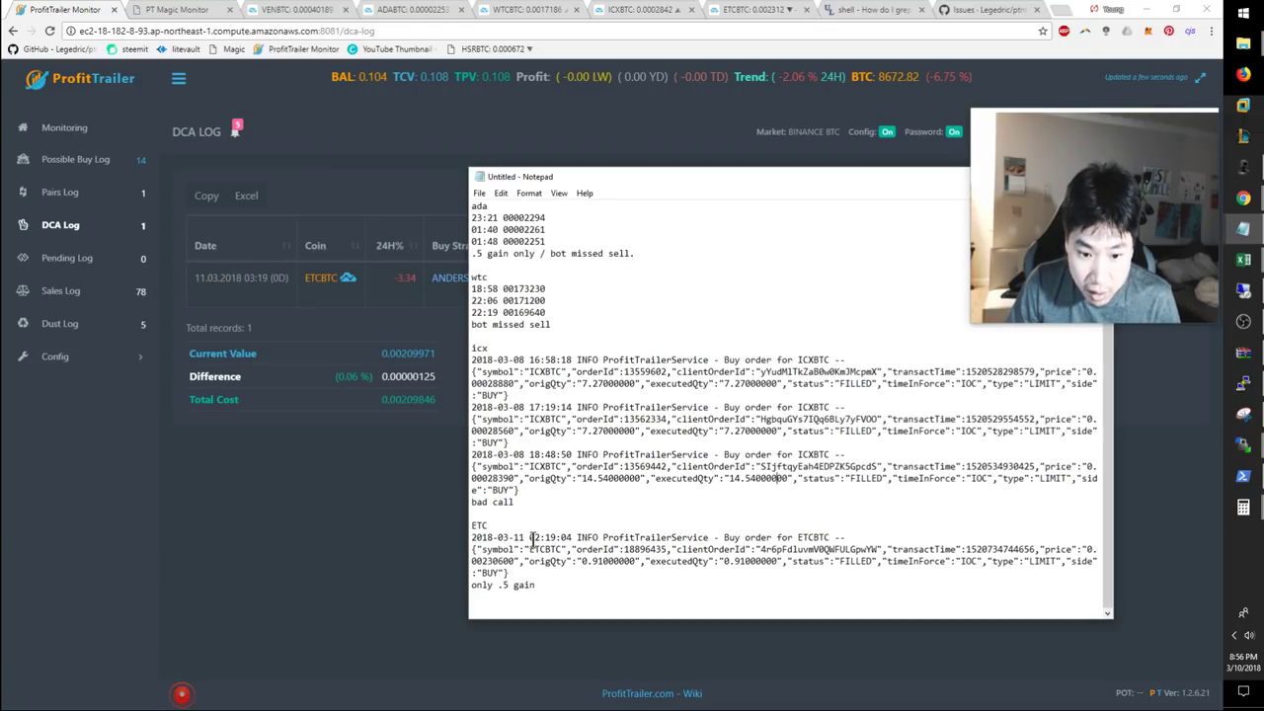
pyautogui.click(780, 12)
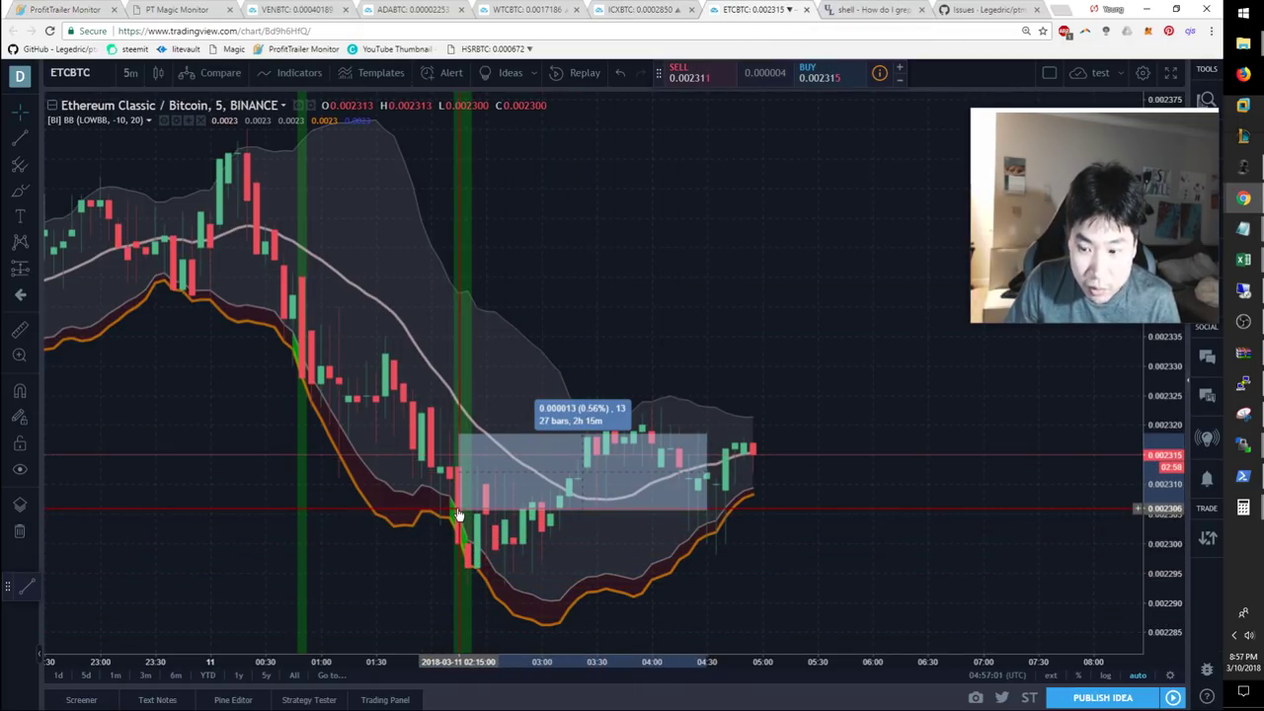
# - Recheck the ETC buy in the Notepad notes, and measure the ETCBTC price rise from the 02:15 candle to the latest candles
pyautogui.hotkey('alt', 'Tab')
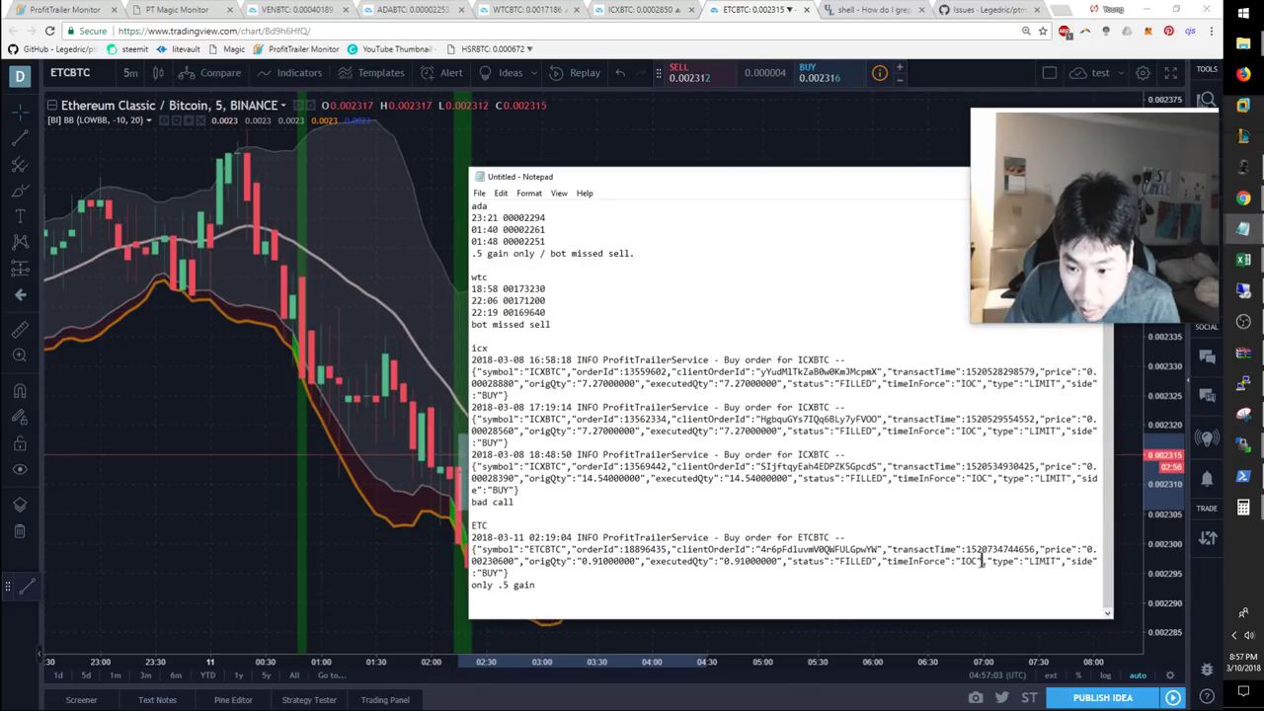
pyautogui.click(460, 516)
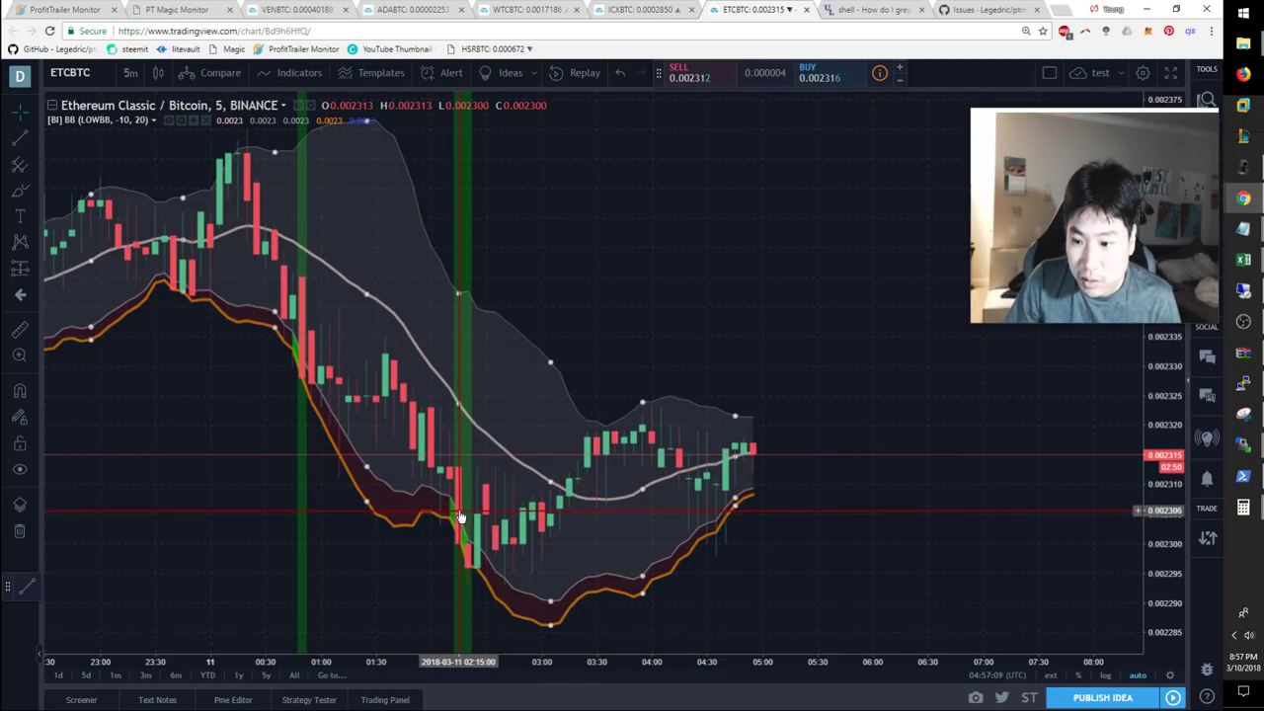
pyautogui.keyDown('shift'); pyautogui.click(472, 502); pyautogui.keyUp('shift')
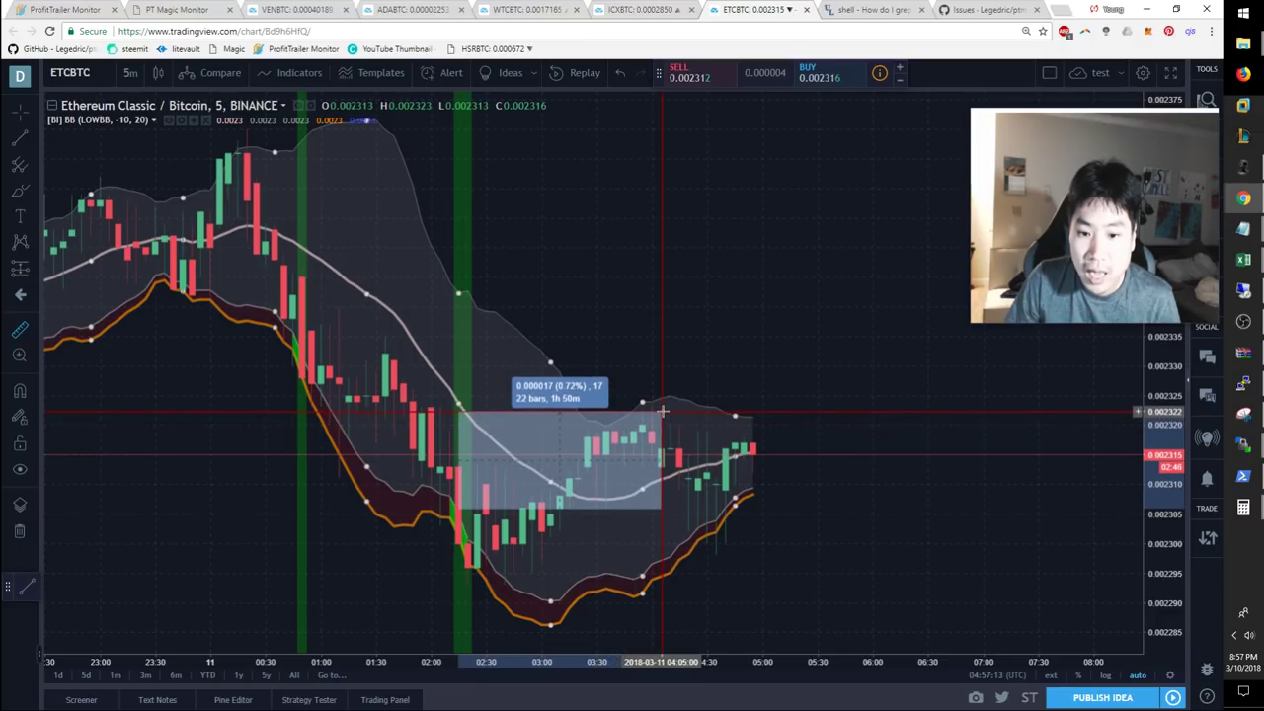
pyautogui.click(746, 442)
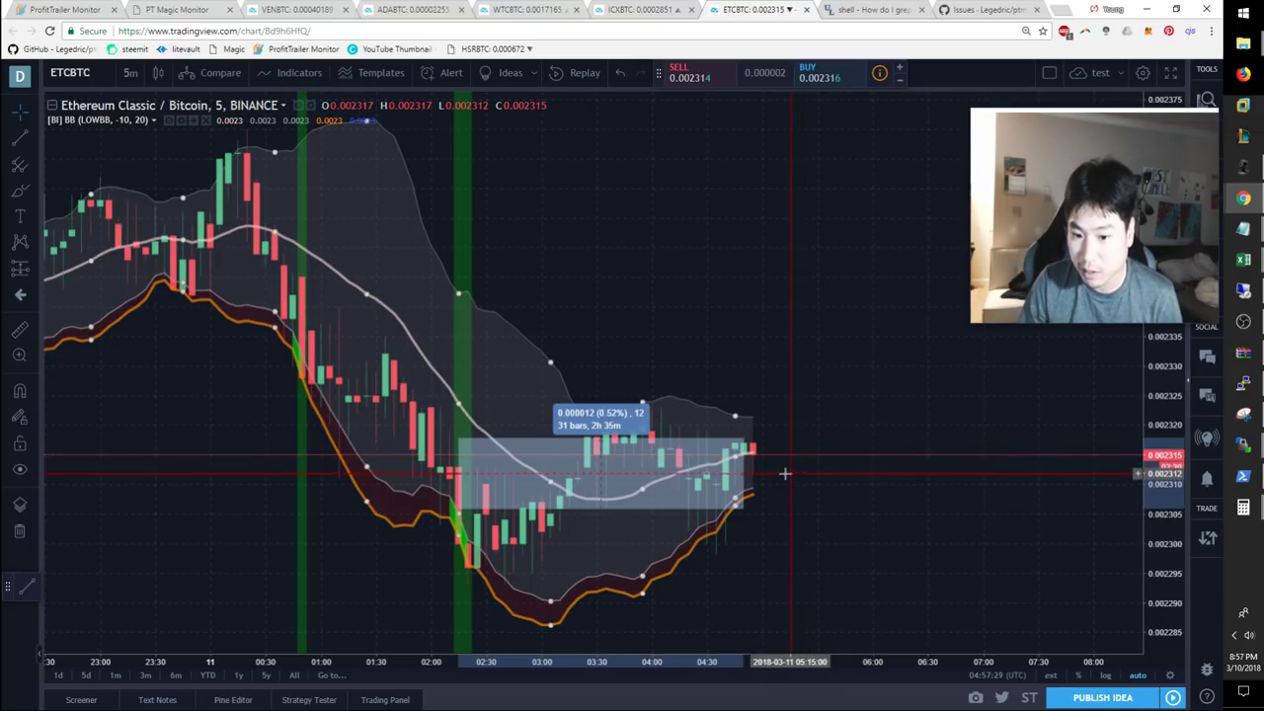
pyautogui.keyDown('shift'); pyautogui.click(739, 446); pyautogui.keyUp('shift')
pyautogui.moveTo(728, 458); pyautogui.dragTo(582, 491)
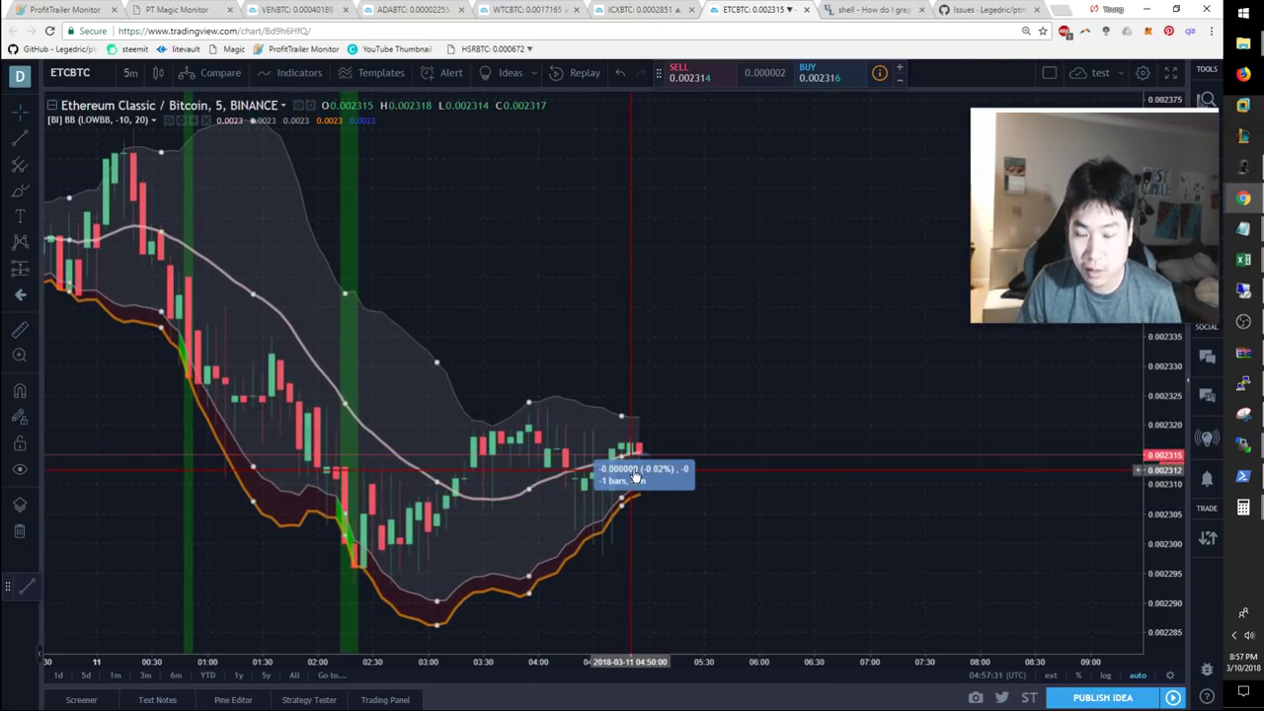
# - Check the ETCBTC position's profit percentage in ProfitTrailer's DCA log
pyautogui.click(65, 9)
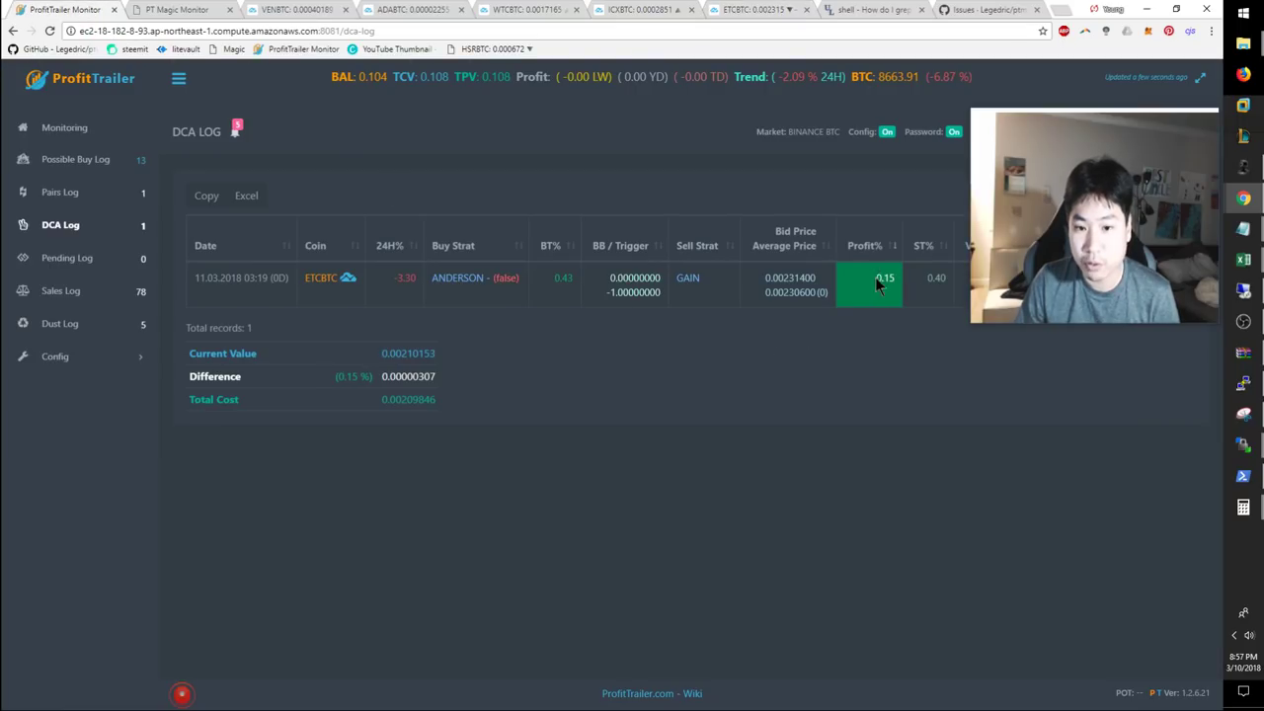
pyautogui.moveTo(875, 280)
pyautogui.mouseDown()
pyautogui.moveTo(902, 284)
pyautogui.moveTo(892, 280)
pyautogui.mouseUp()
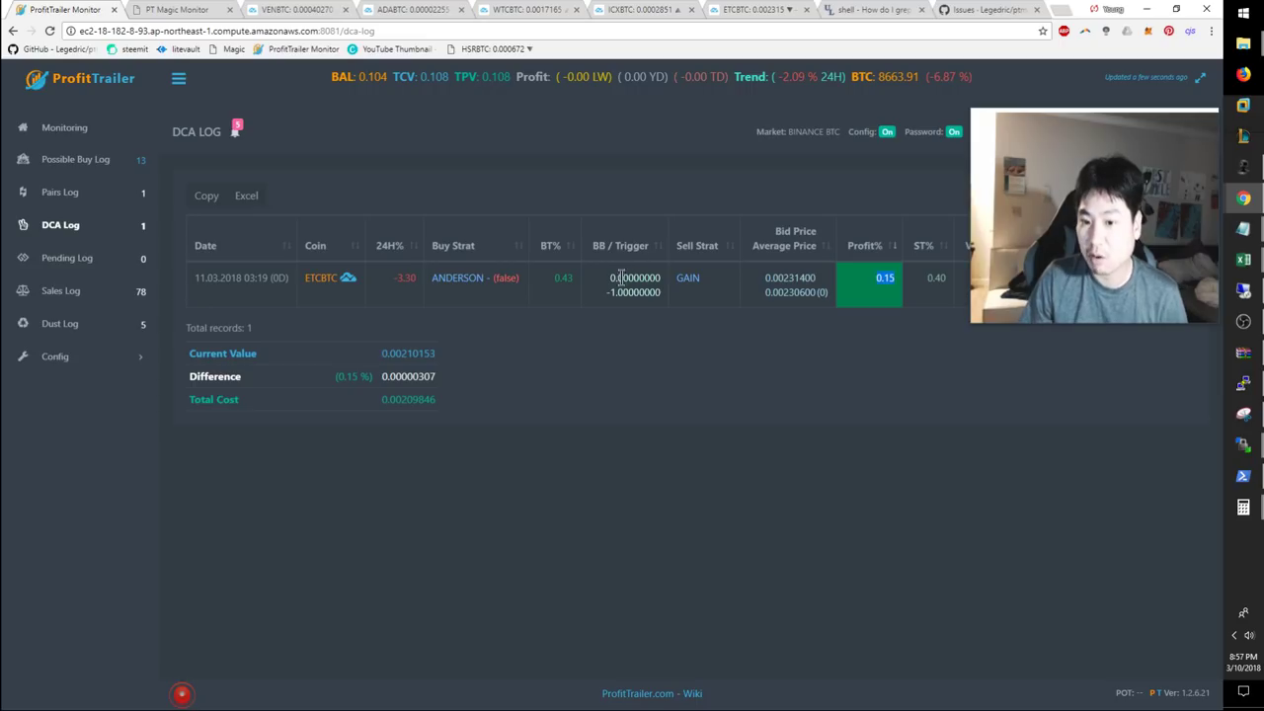
pyautogui.moveTo(997, 302); pyautogui.dragTo(798, 504)
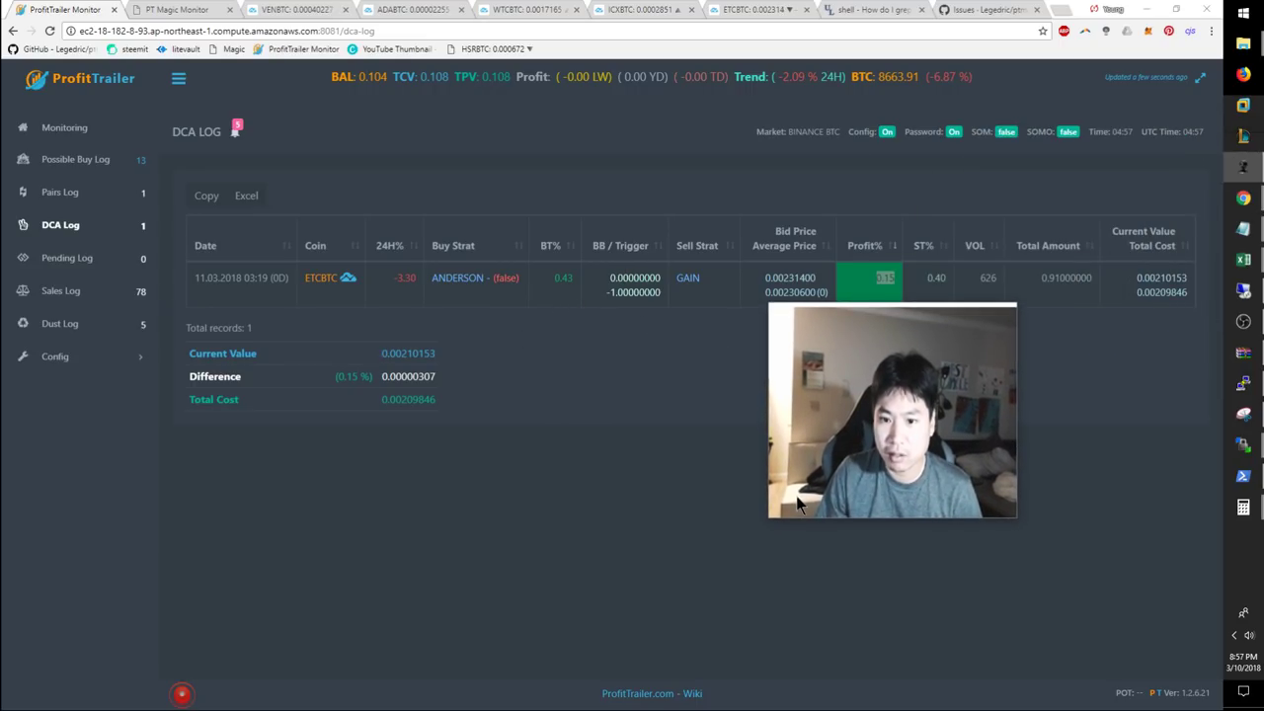
pyautogui.click(927, 275)
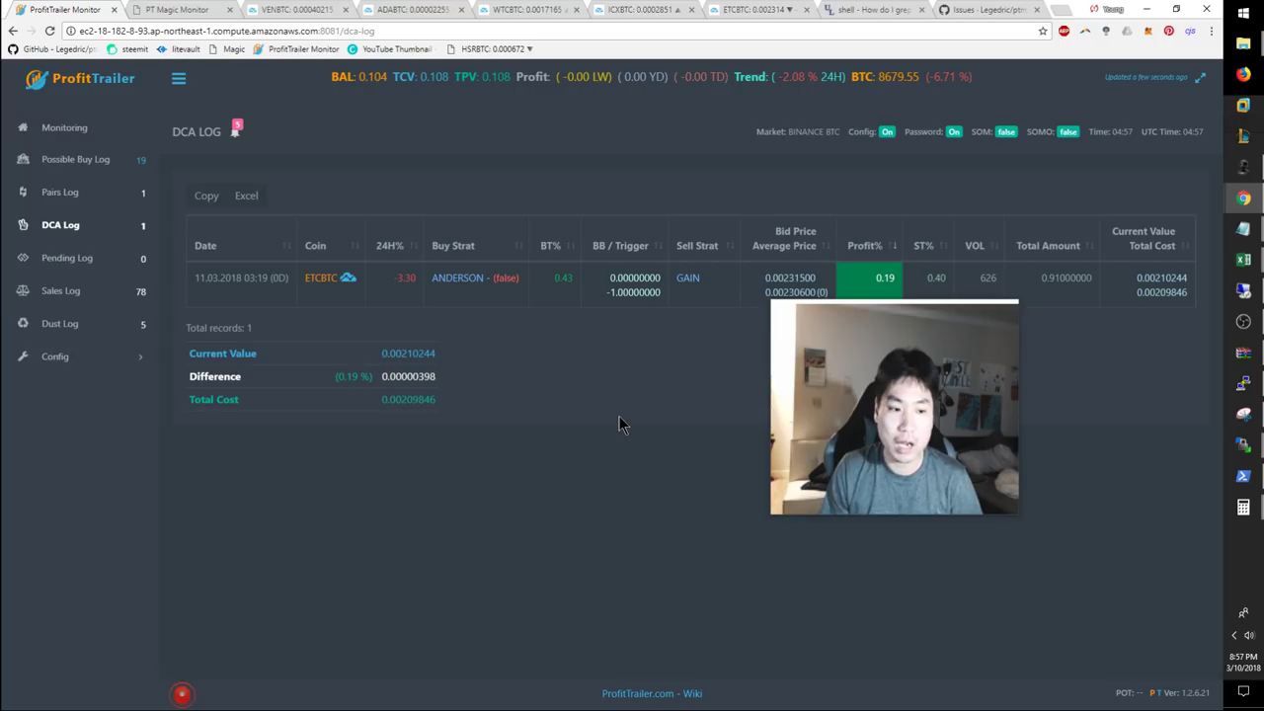
# - Examine the sell strategy, sell value and trailing profit settings in the Pairs and DCA configurations
pyautogui.click(86, 364)
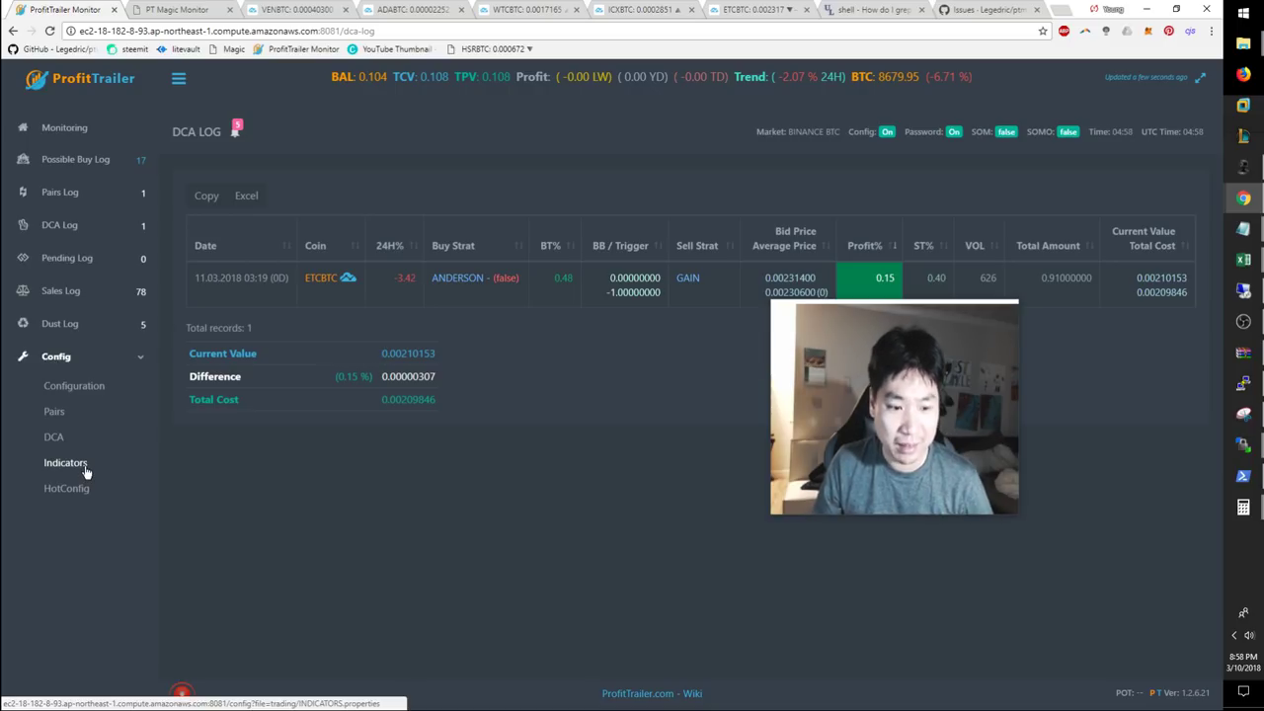
pyautogui.click(55, 413)
pyautogui.scroll(-2, 401, 525)
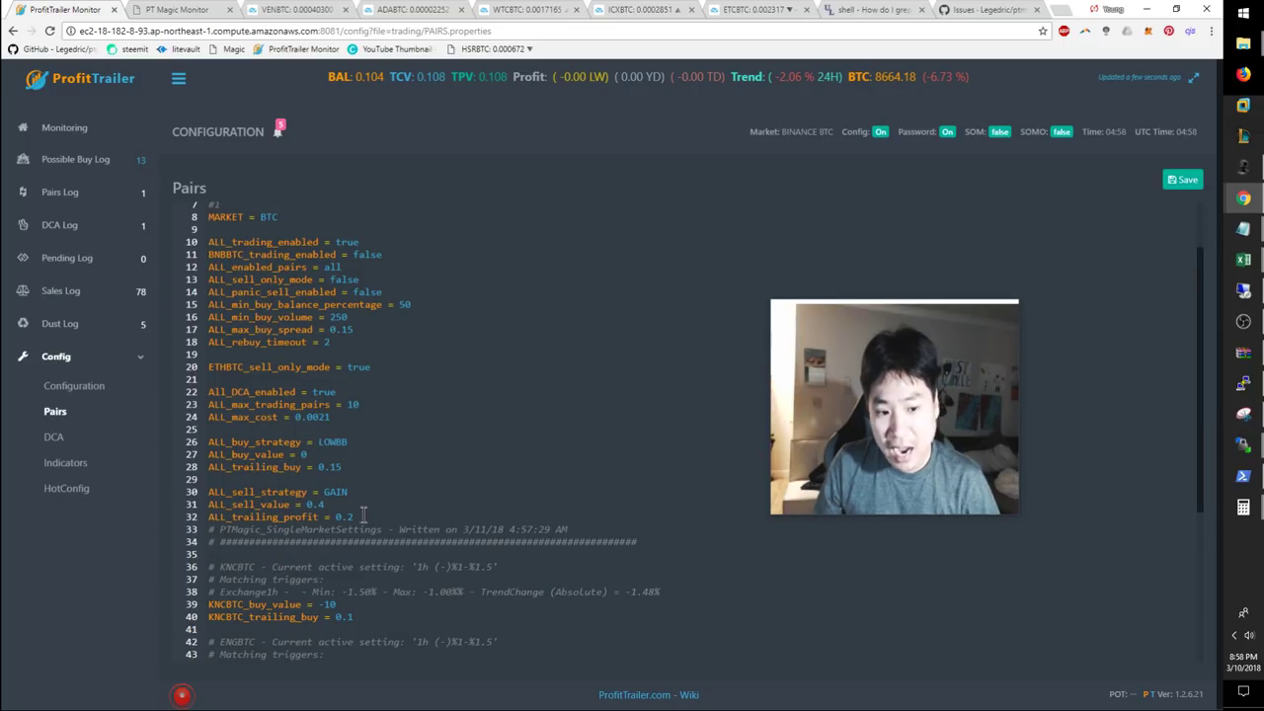
pyautogui.click(97, 441)
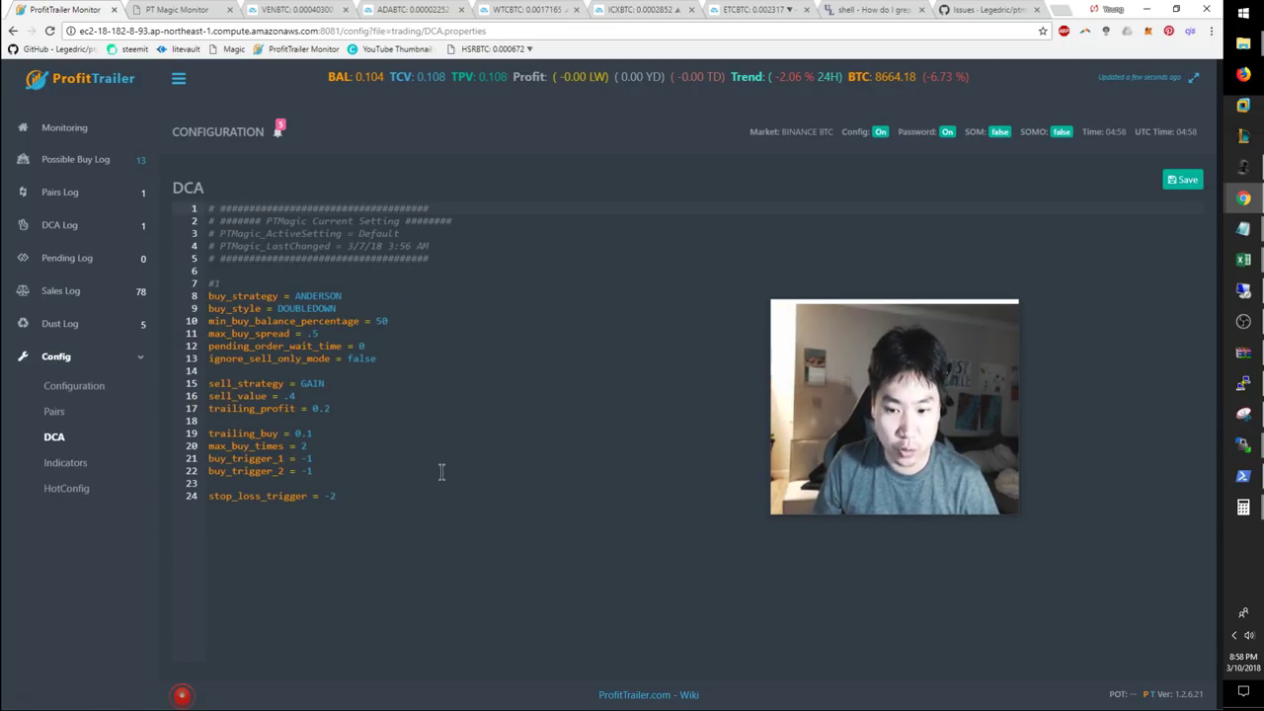
pyautogui.moveTo(298, 398); pyautogui.dragTo(204, 397)
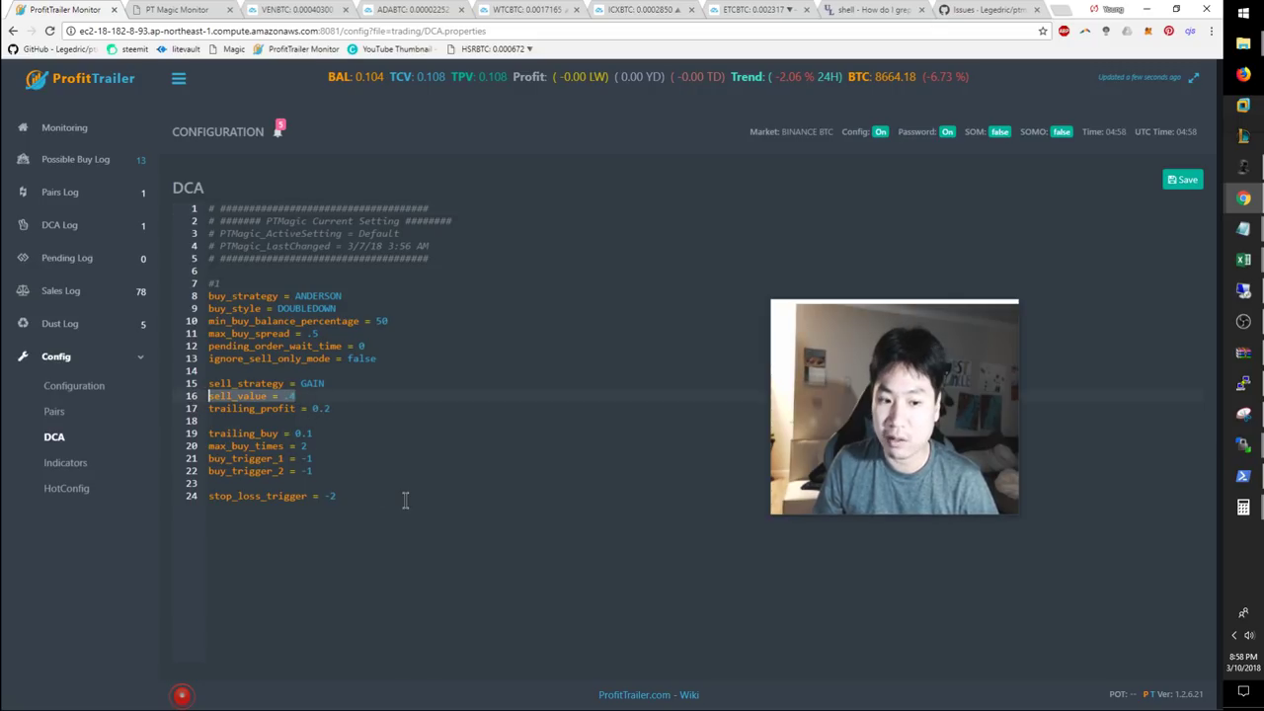
# - Re-enter 0.2 as the trailing_profit value in the DCA configuration
pyautogui.click(374, 423)
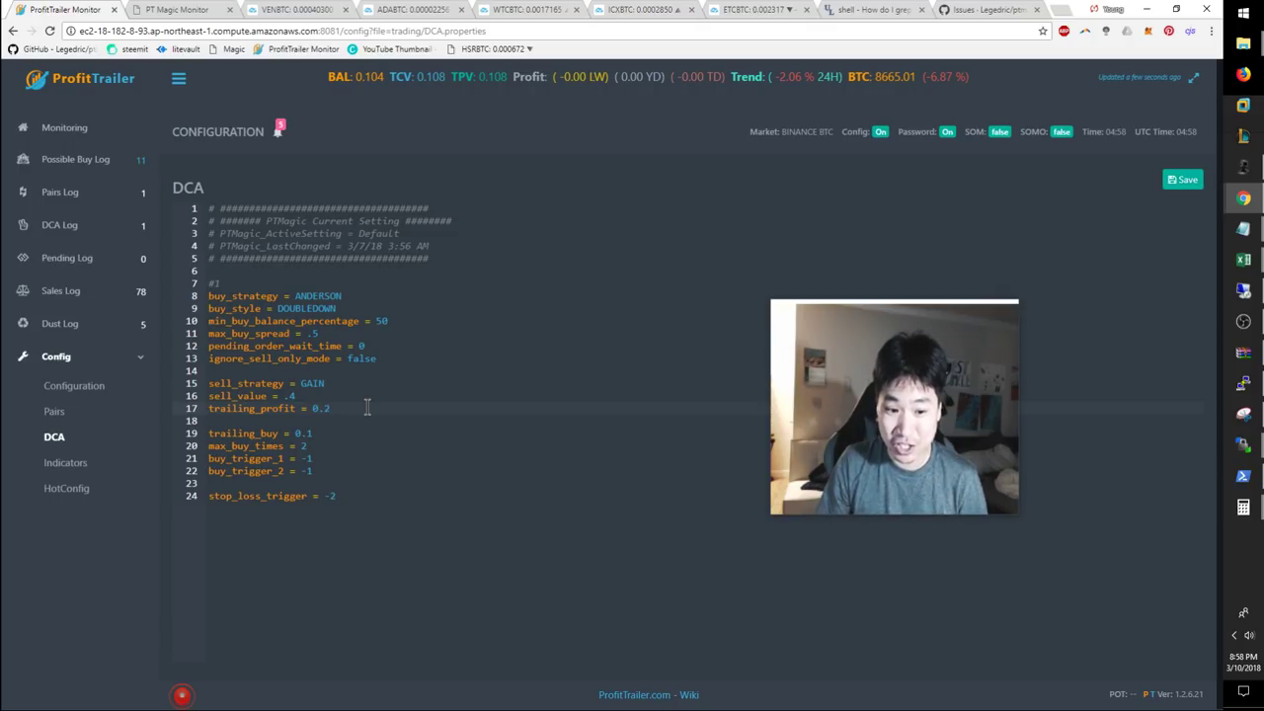
pyautogui.press('BackSpace')
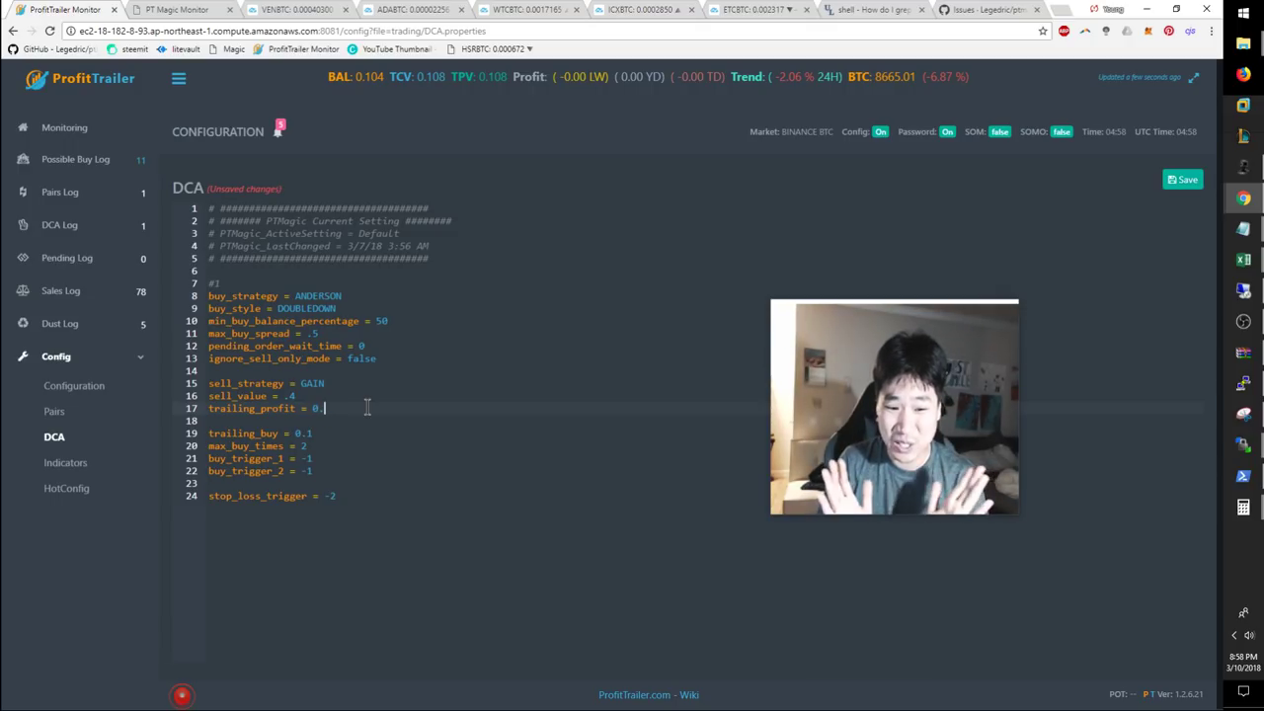
pyautogui.write('2')
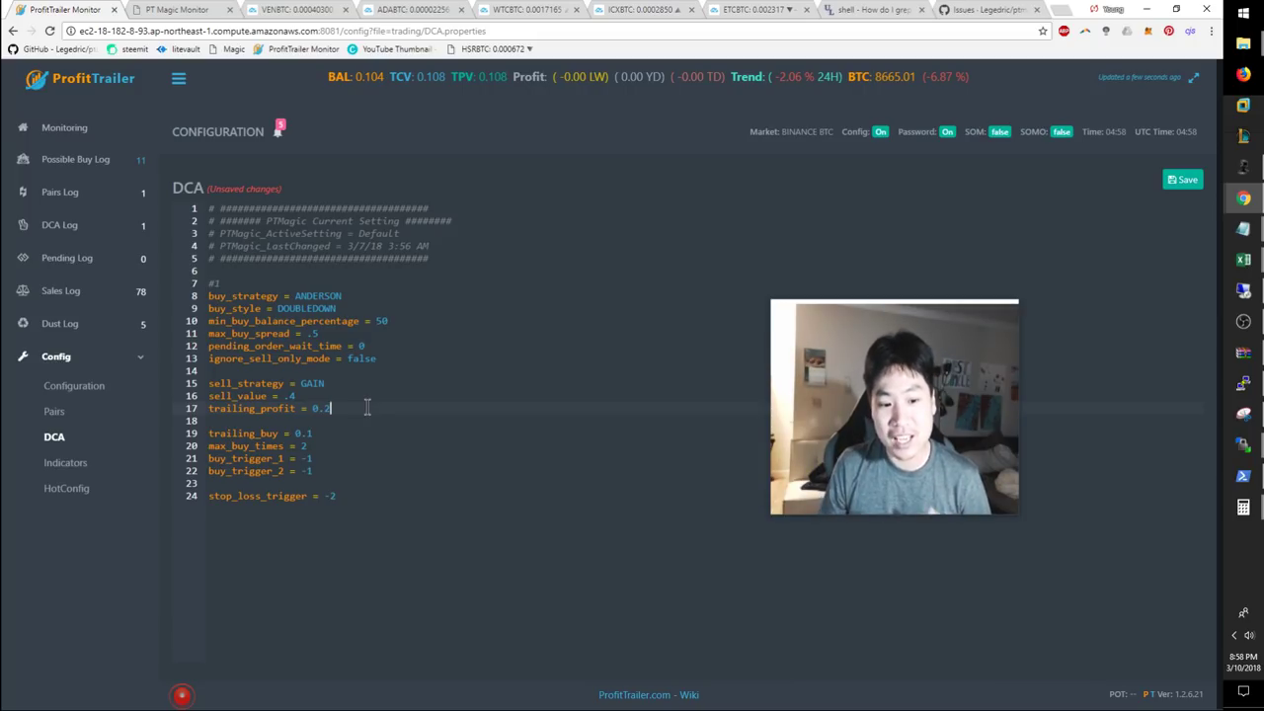
# - Review the sell settings and the stop_loss_trigger line in the DCA configuration, and save the configuration
pyautogui.tripleClick(278, 405)
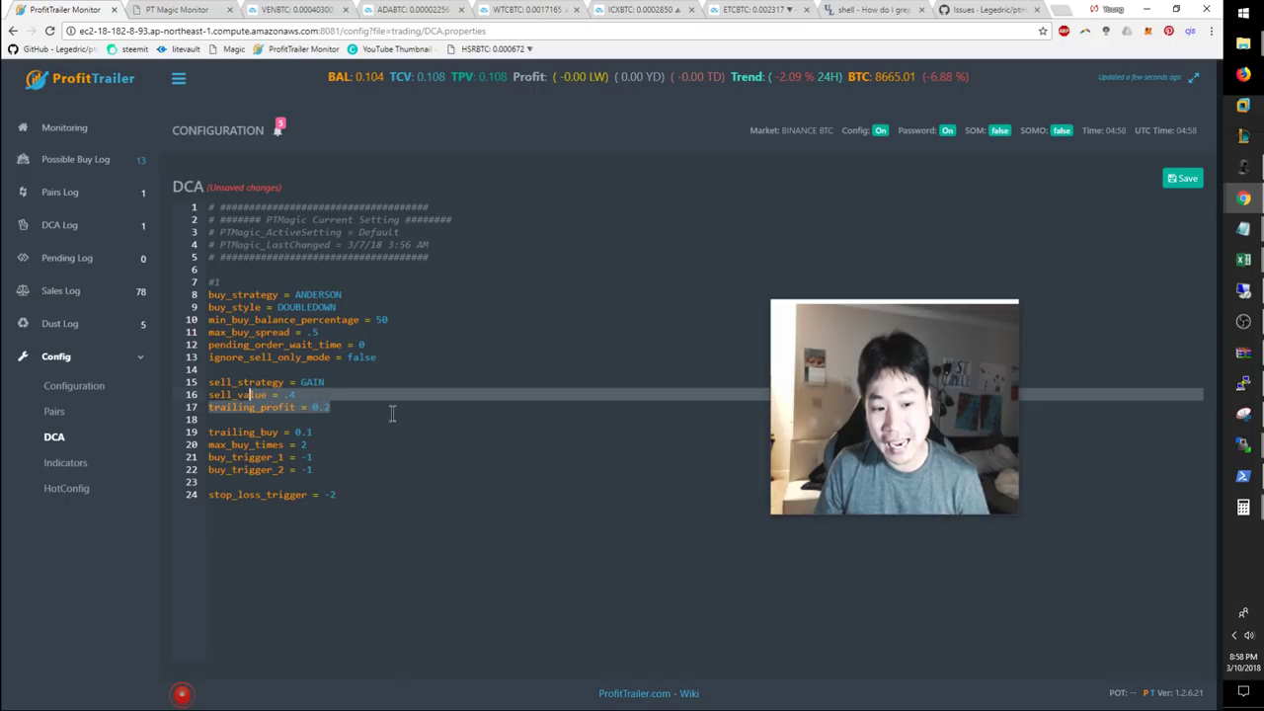
pyautogui.click(393, 413)
pyautogui.keyDown('shift'); pyautogui.click(205, 383); pyautogui.keyUp('shift')
pyautogui.click(333, 484)
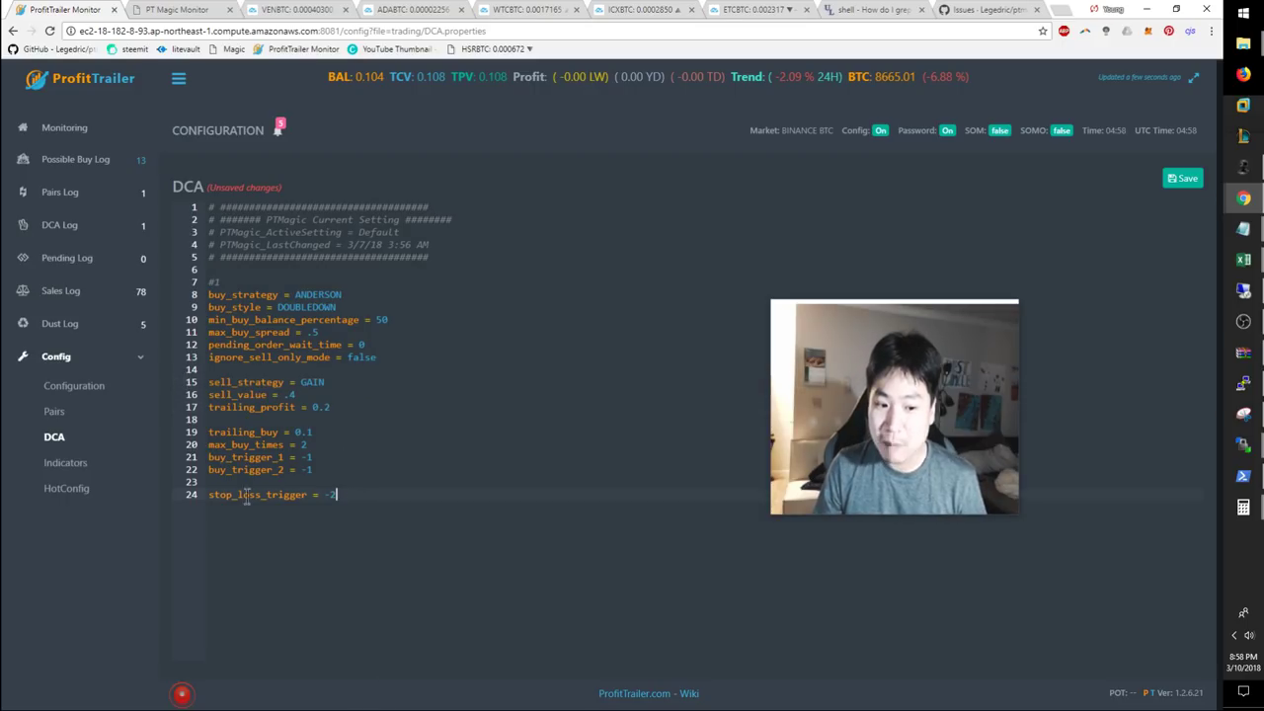
pyautogui.keyDown('shift'); pyautogui.click(212, 502); pyautogui.keyUp('shift')
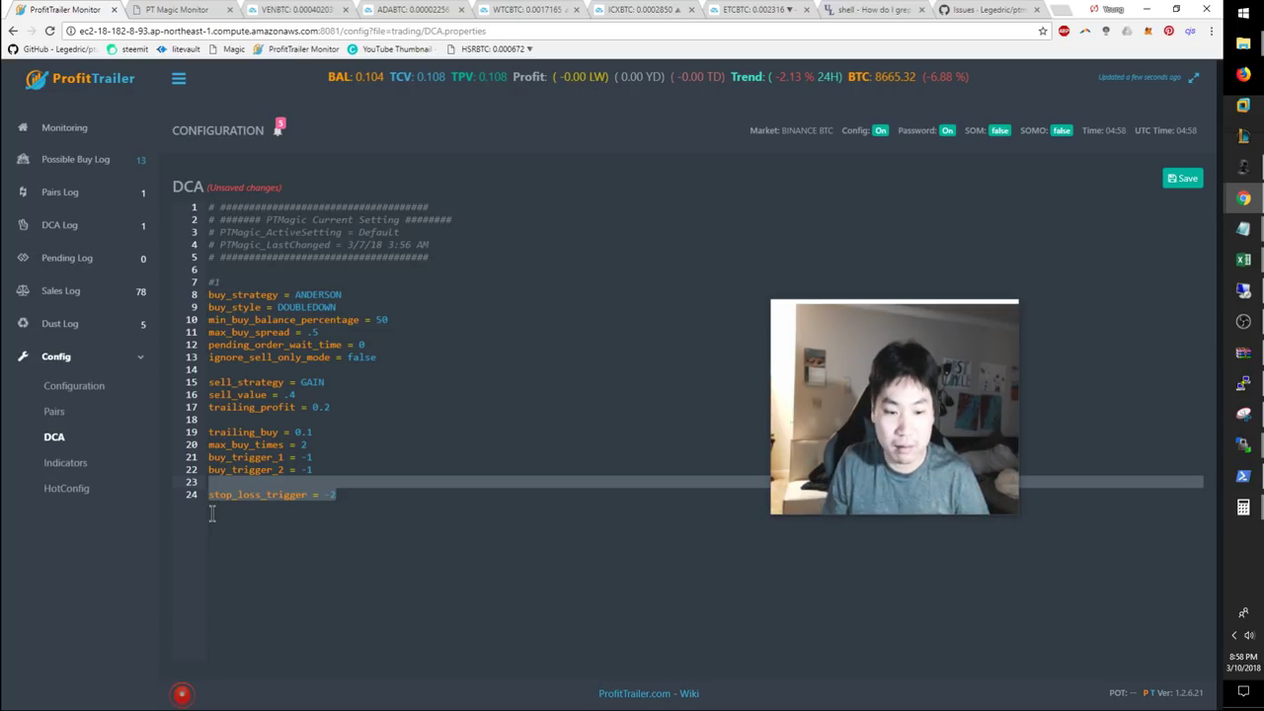
pyautogui.click(1166, 182)
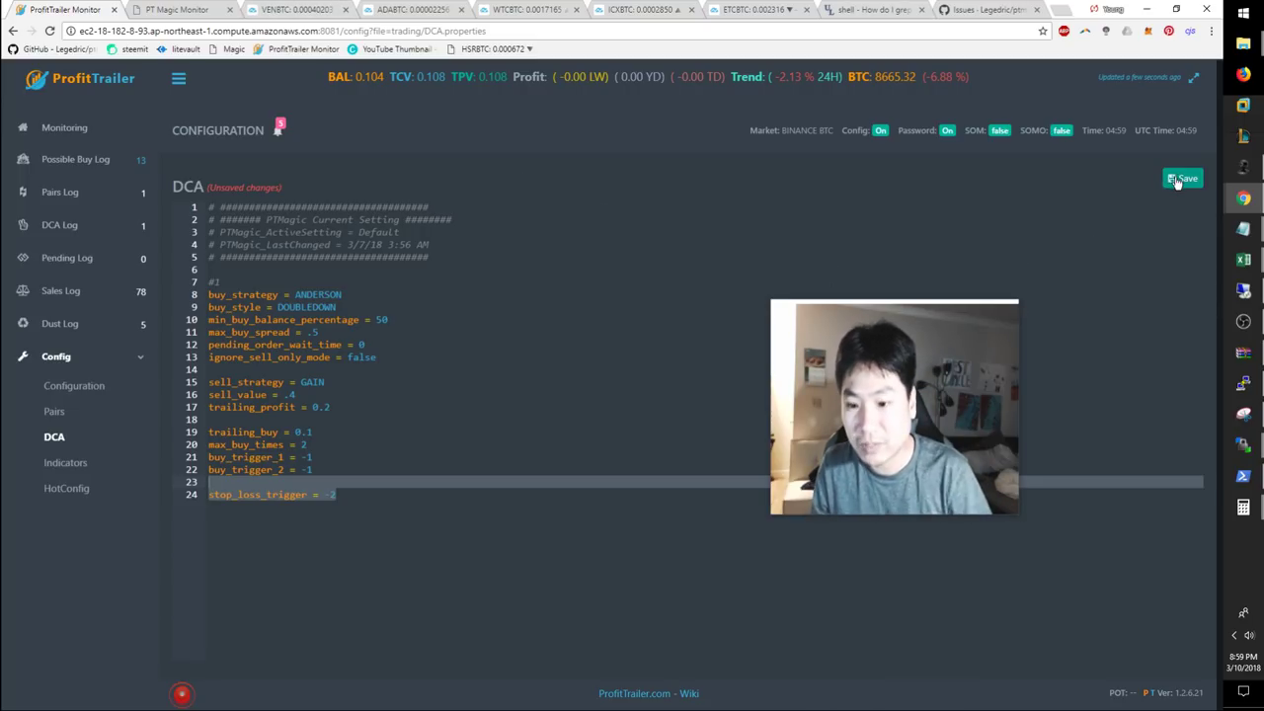